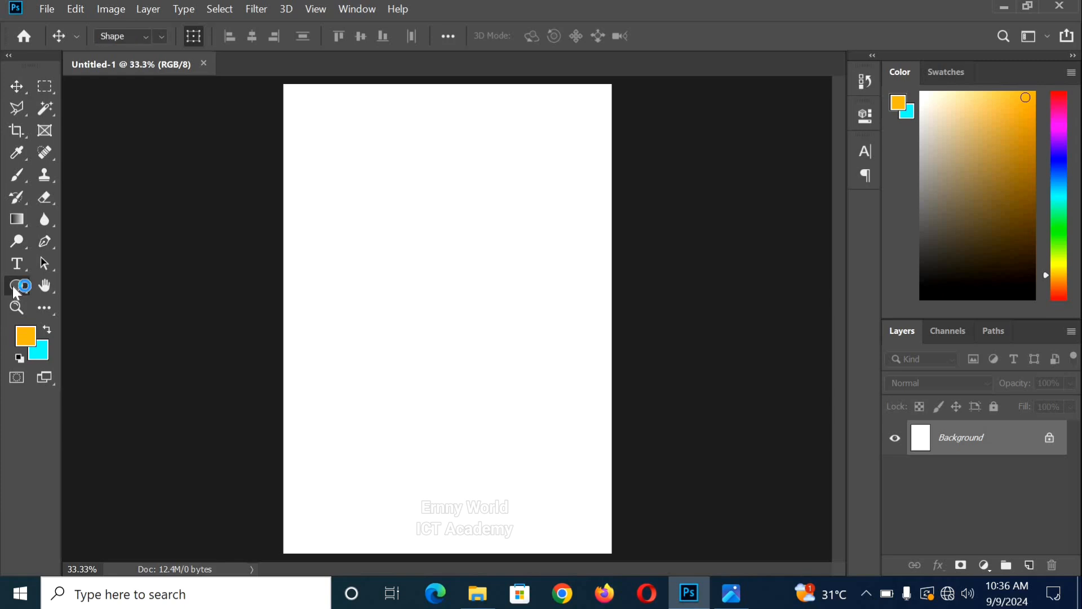
Draw an orange rectangle about 1243 by 1064 px in the upper middle of the page.
{"action": "left_click", "coordinate": [86, 285]}
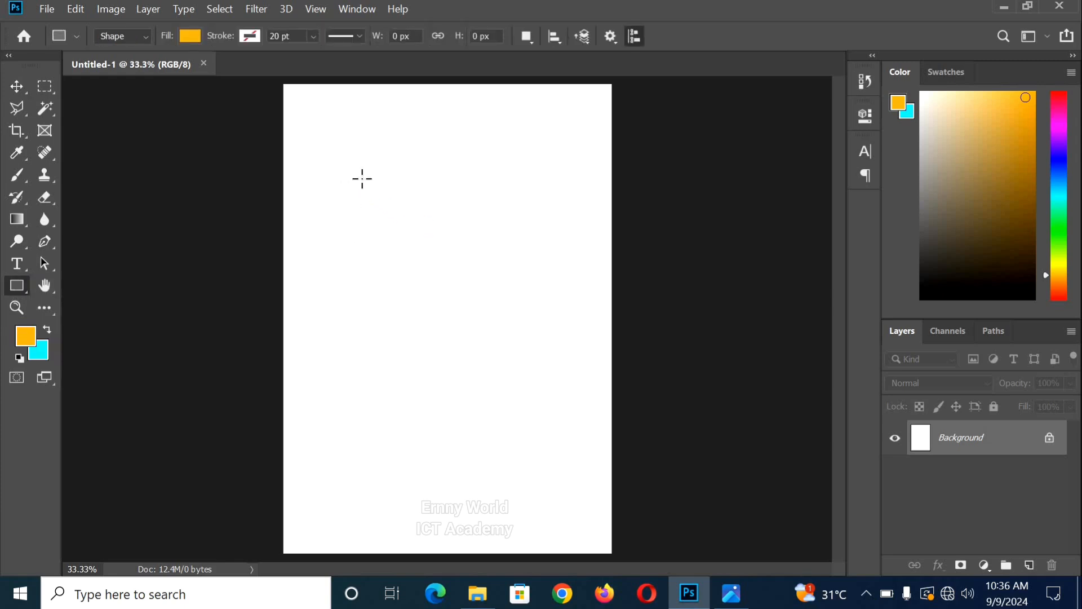
{"action": "left_click_drag", "start_coordinate": [353, 179], "coordinate": [587, 370]}
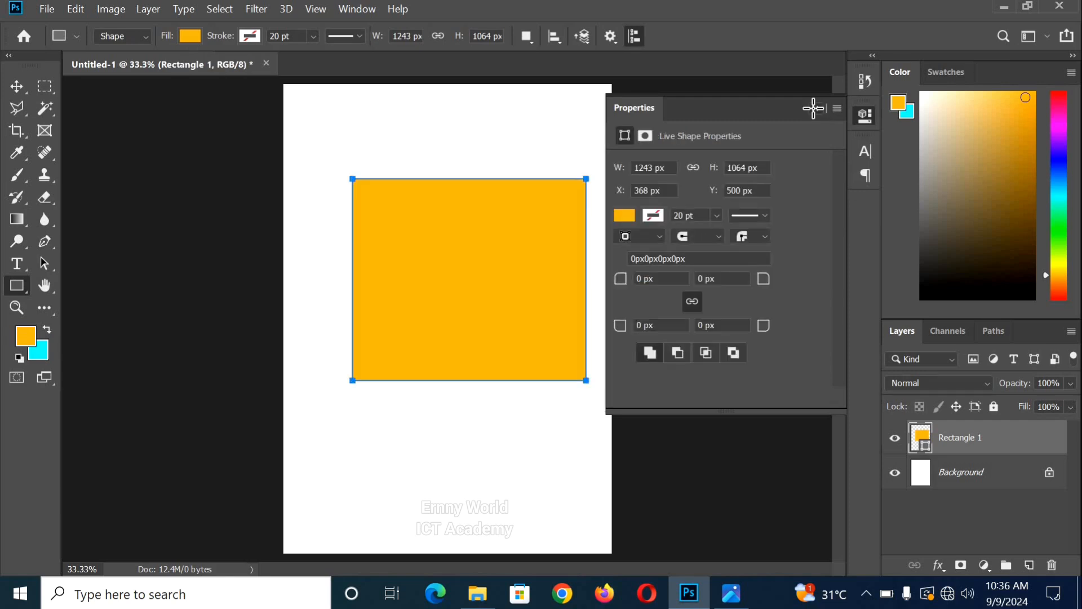
{"action": "left_click", "coordinate": [814, 108]}
Warp the rectangle by raising its lower-left corner and pulling its bottom edge into a curve that sags toward the right.
{"action": "key", "text": "ctrl+t"}
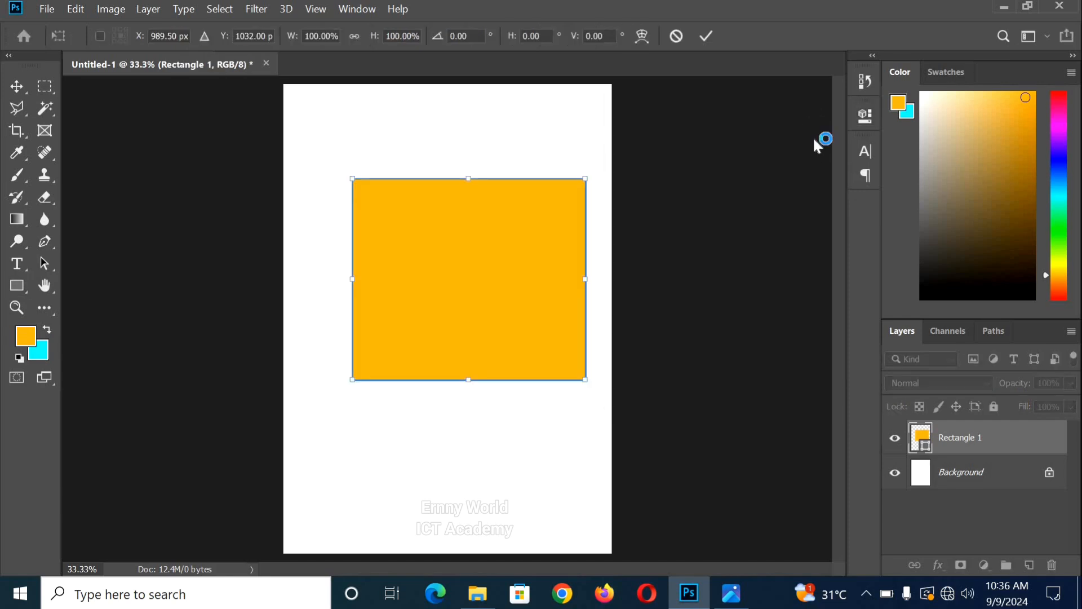
{"action": "right_click", "coordinate": [497, 273]}
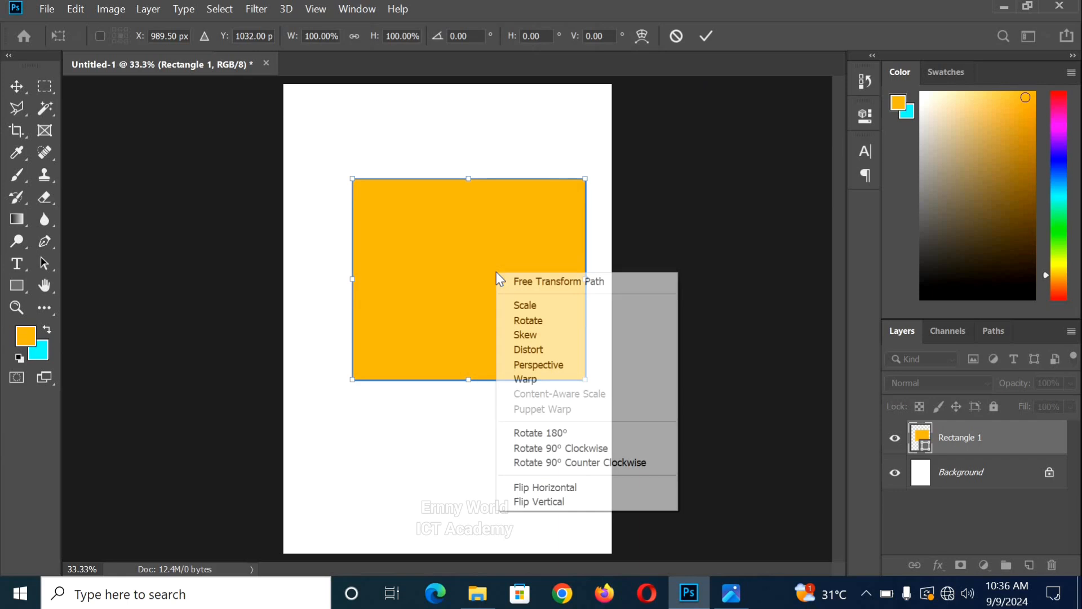
{"action": "left_click", "coordinate": [601, 377]}
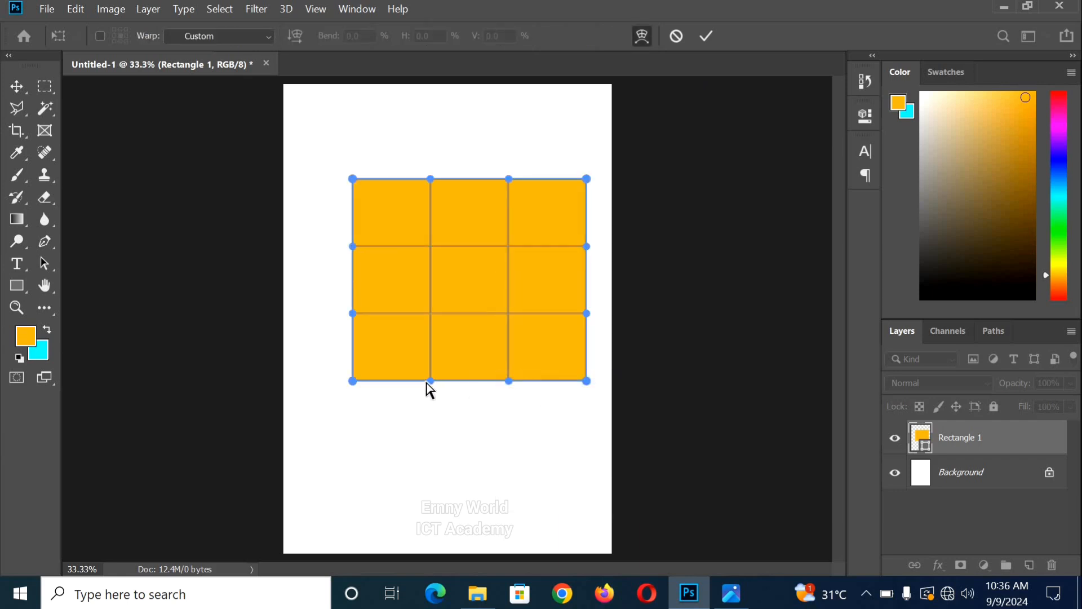
{"action": "left_click_drag", "start_coordinate": [431, 381], "coordinate": [432, 324]}
{"action": "left_click_drag", "start_coordinate": [354, 381], "coordinate": [356, 292]}
{"action": "left_click_drag", "start_coordinate": [510, 389], "coordinate": [520, 436]}
{"action": "left_click_drag", "start_coordinate": [412, 335], "coordinate": [412, 335]}
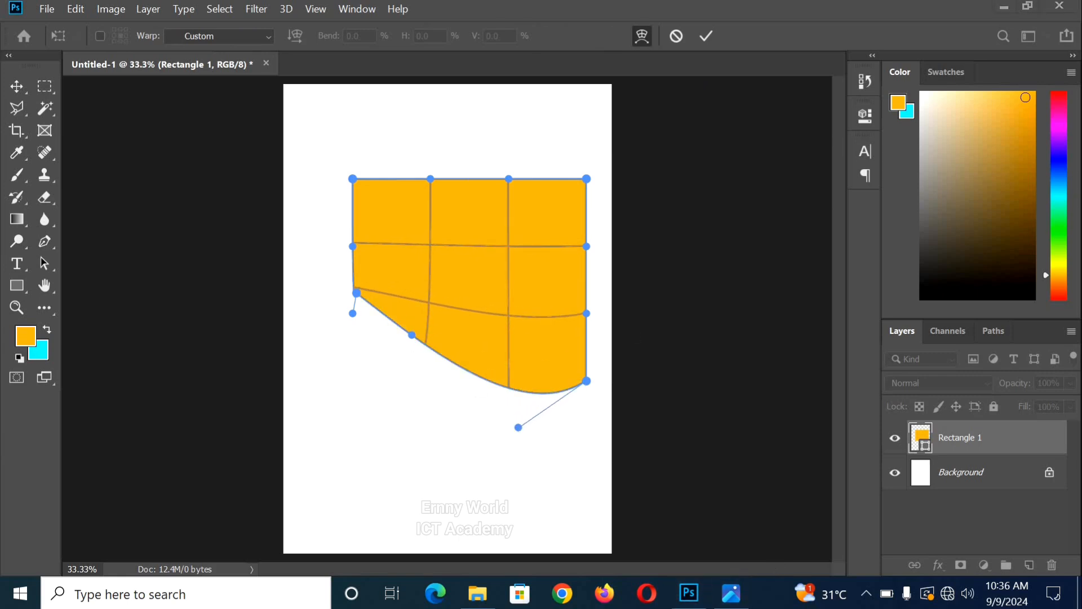
Refine the warped bottom edge into an S-shaped wave following the reference flyer, and apply the warp as a regular path.
{"action": "left_click", "coordinate": [737, 594]}
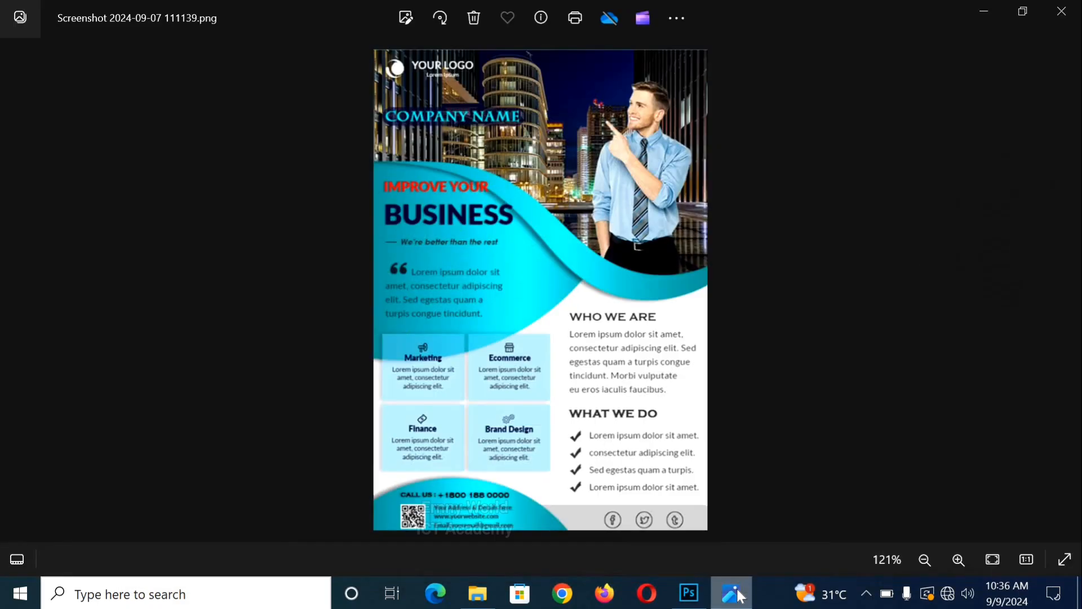
{"action": "left_click", "coordinate": [739, 594]}
{"action": "left_click_drag", "start_coordinate": [412, 336], "coordinate": [429, 266]}
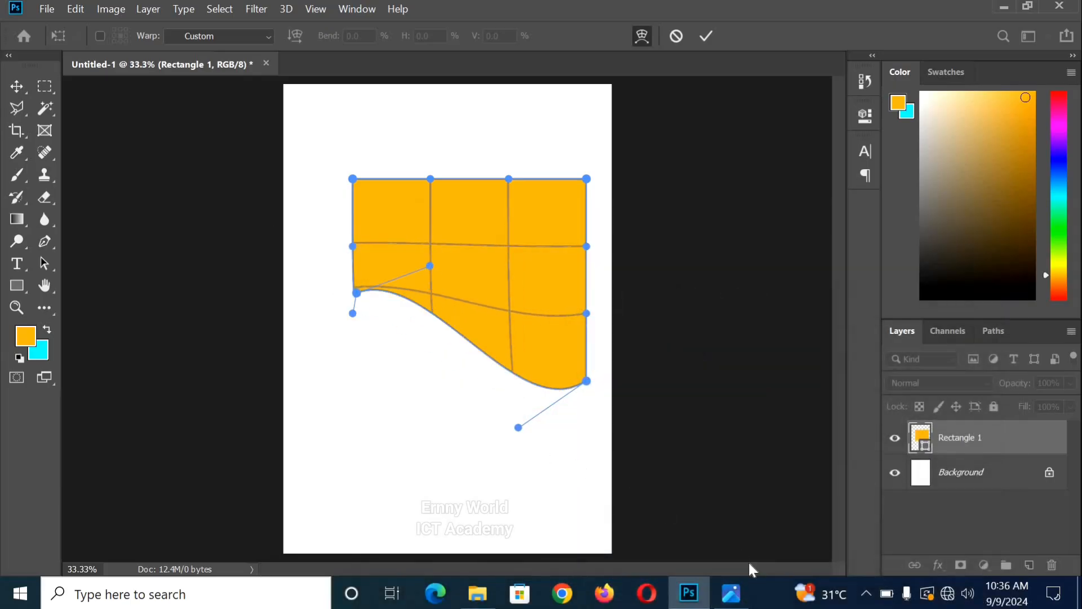
{"action": "left_click", "coordinate": [737, 598]}
{"action": "left_click", "coordinate": [737, 598]}
{"action": "left_click_drag", "start_coordinate": [514, 432], "coordinate": [482, 433]}
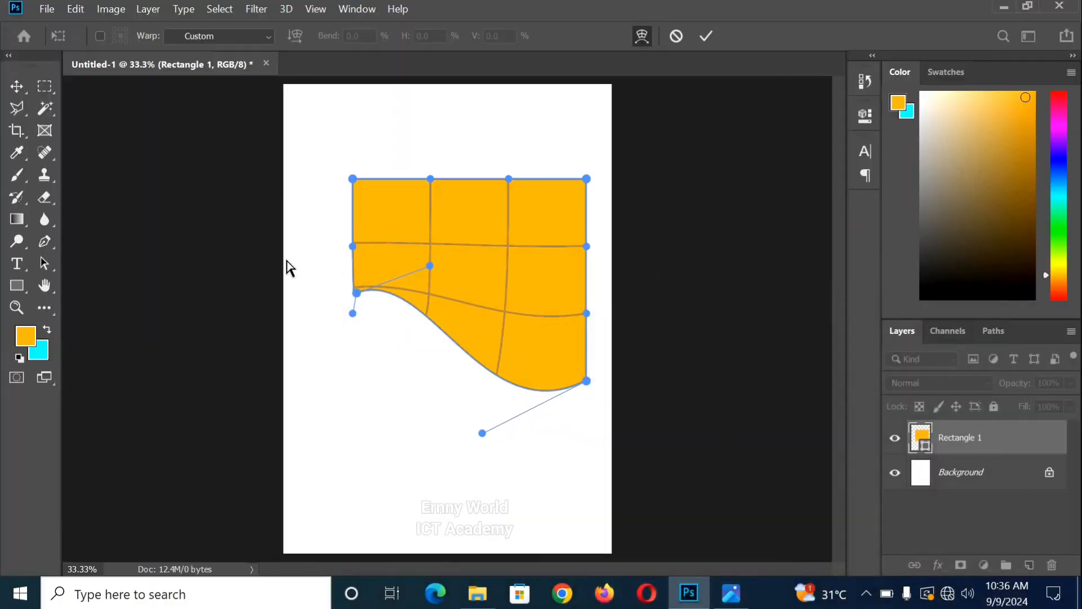
{"action": "left_click_drag", "start_coordinate": [345, 290], "coordinate": [346, 290]}
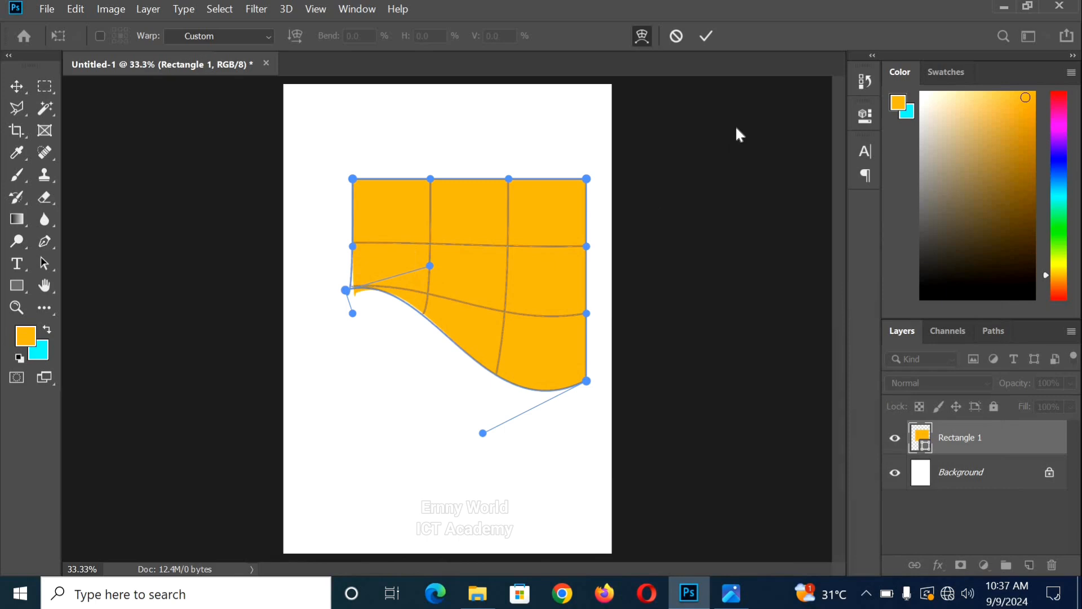
{"action": "left_click", "coordinate": [704, 43]}
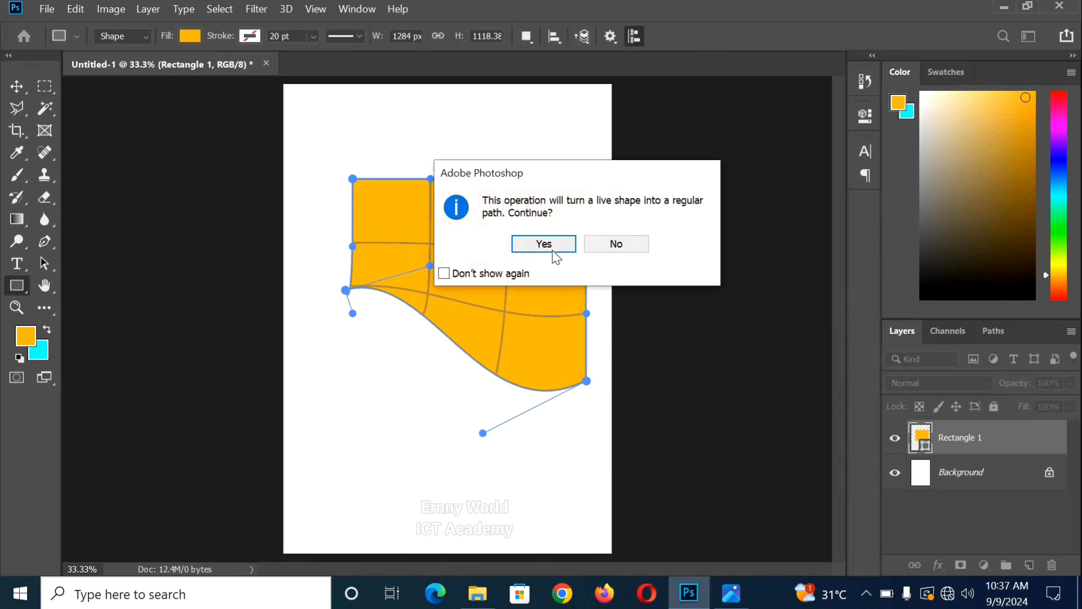
{"action": "left_click", "coordinate": [544, 244]}
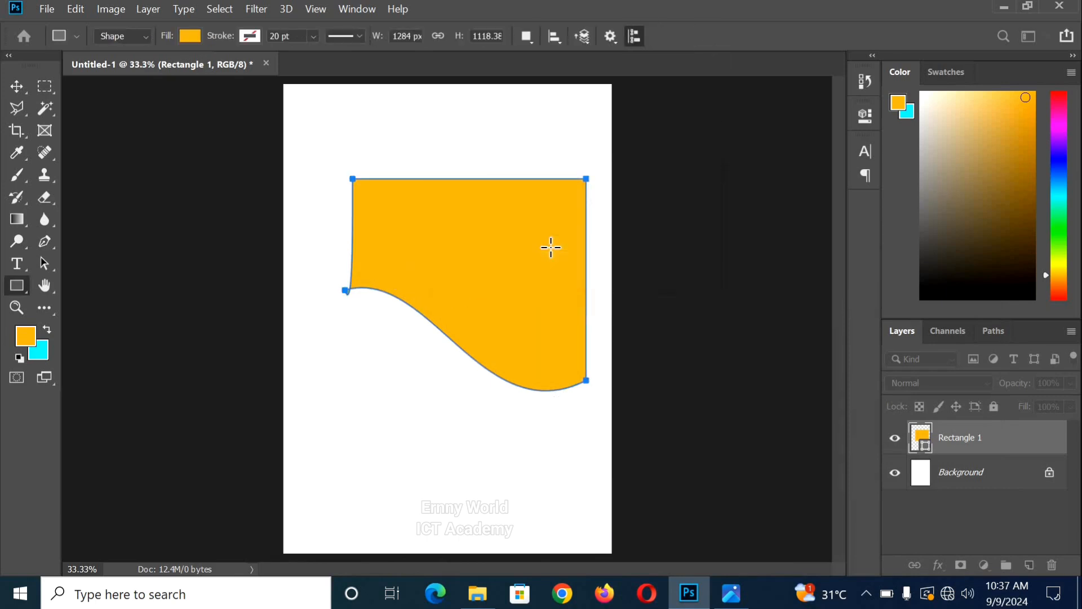
Place the wave shape over the top of the page and scale it to about 152% width and 122% height, spanning the full page width.
{"action": "left_click", "coordinate": [17, 89]}
{"action": "left_click_drag", "start_coordinate": [435, 258], "coordinate": [370, 161]}
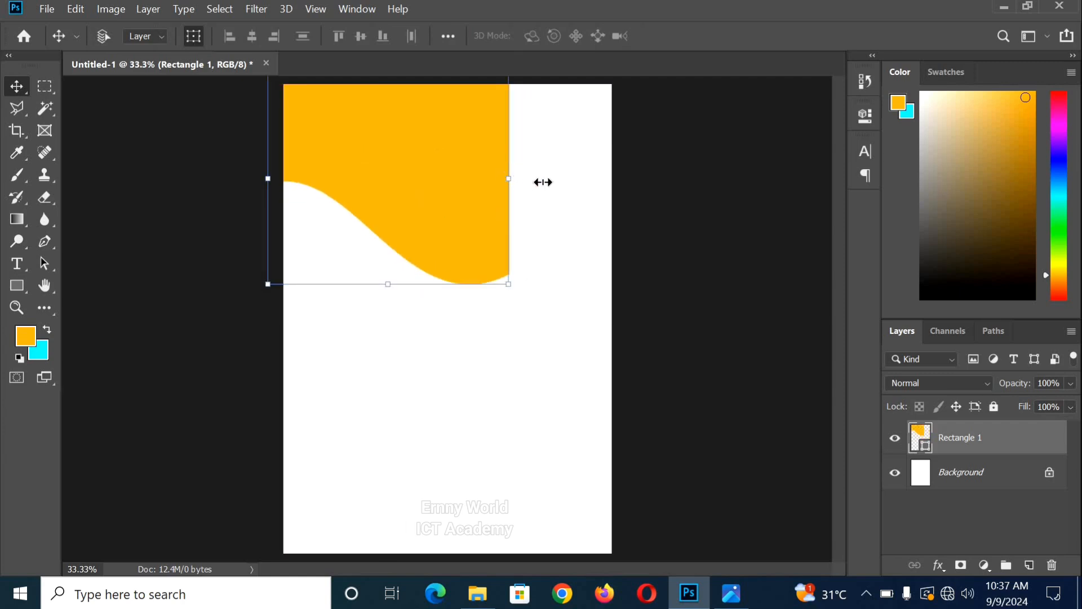
{"action": "left_click_drag", "start_coordinate": [509, 179], "coordinate": [599, 190]}
{"action": "left_click_drag", "start_coordinate": [512, 208], "coordinate": [526, 219]}
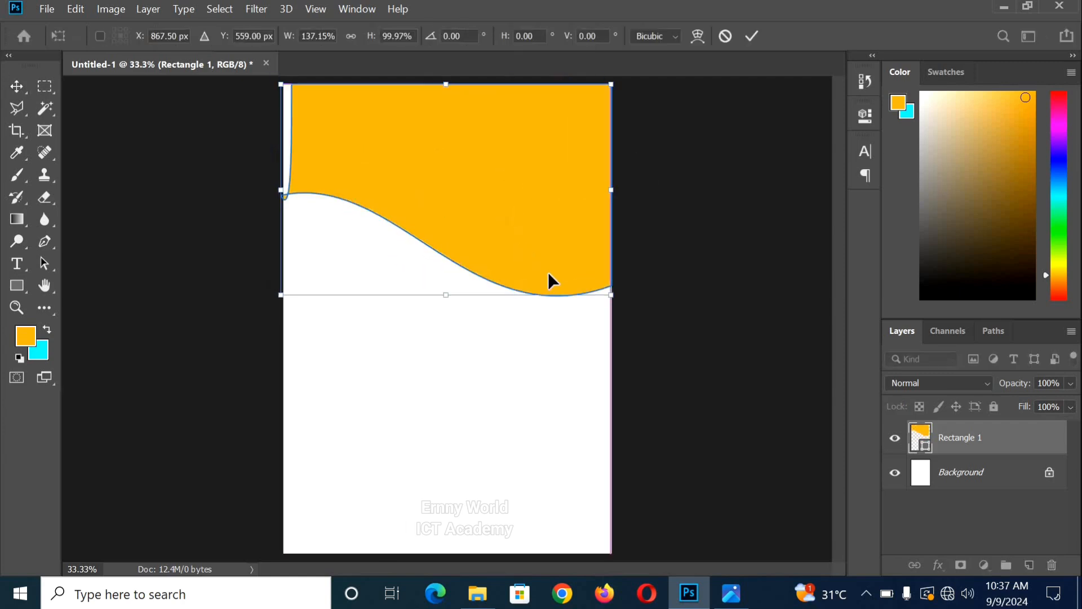
{"action": "left_click_drag", "start_coordinate": [576, 192], "coordinate": [576, 191]}
{"action": "left_click_drag", "start_coordinate": [594, 314], "coordinate": [666, 362]}
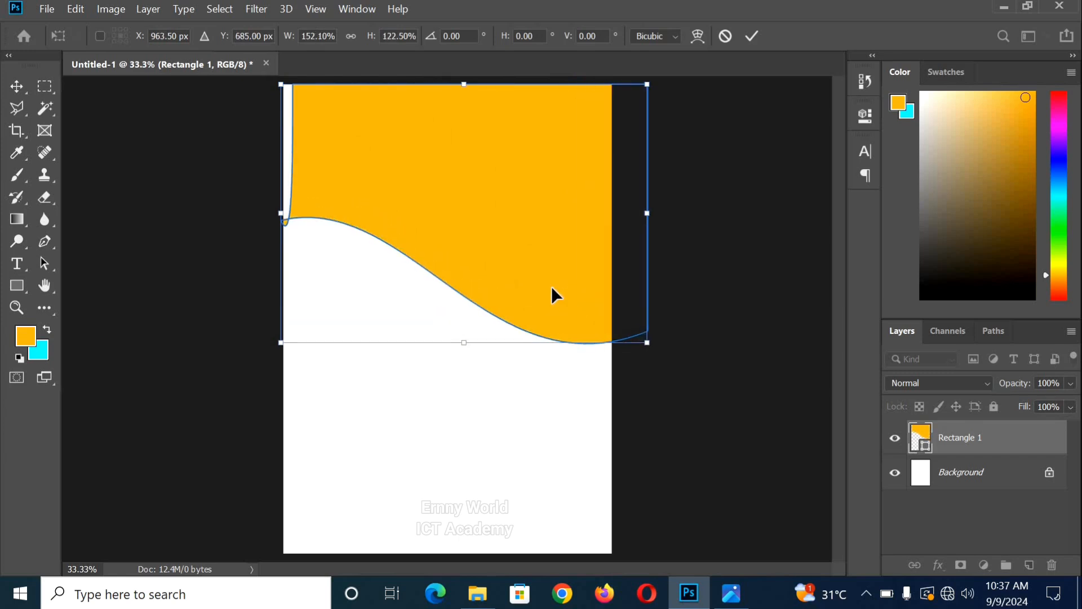
{"action": "left_click_drag", "start_coordinate": [553, 293], "coordinate": [535, 267]}
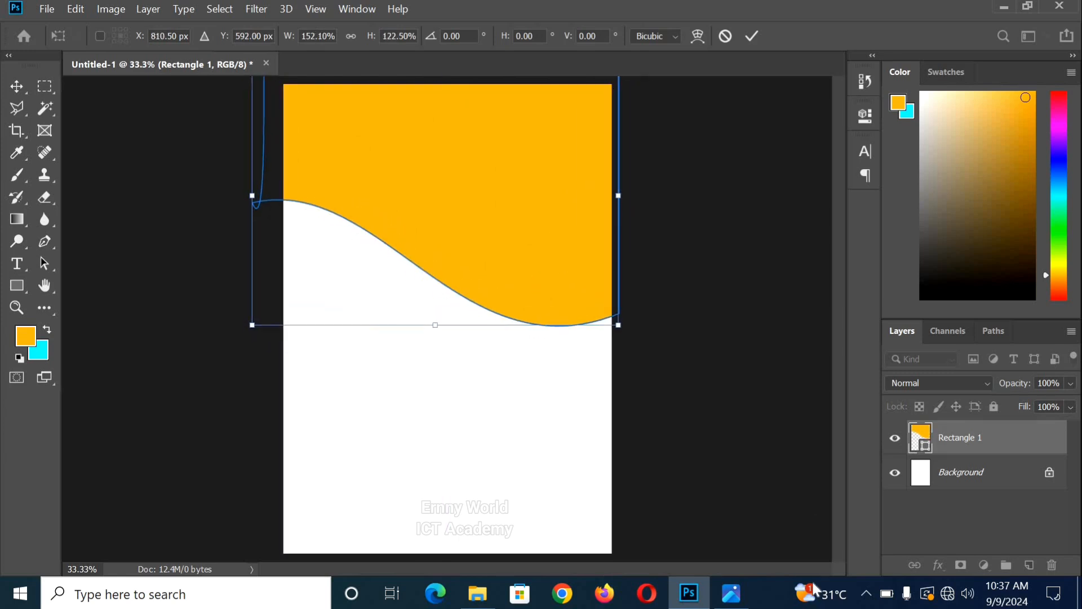
Warp the wave shape's bottom edge slightly downward to match the reference flyer's curve, apply it, and shift the shape up slightly.
{"action": "left_click", "coordinate": [722, 583]}
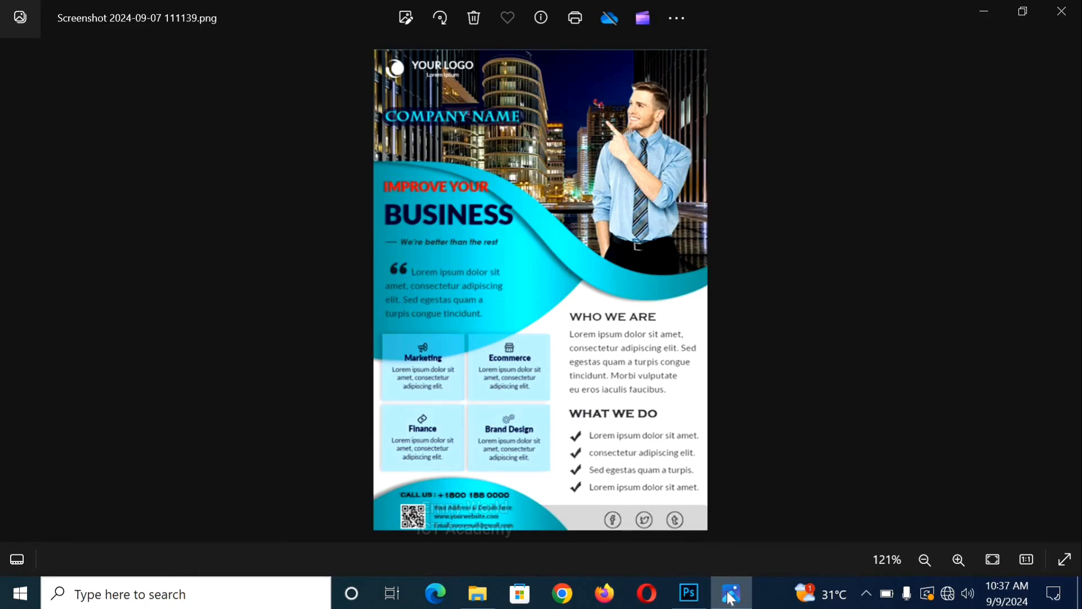
{"action": "left_click", "coordinate": [727, 594]}
{"action": "left_click", "coordinate": [728, 596]}
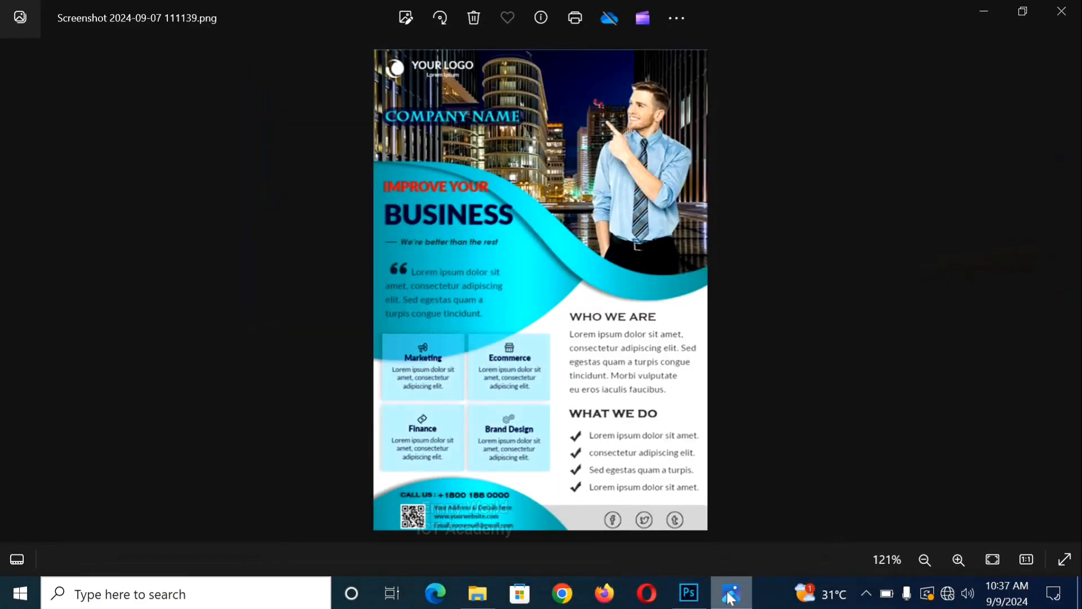
{"action": "left_click", "coordinate": [730, 589]}
{"action": "right_click", "coordinate": [455, 197]}
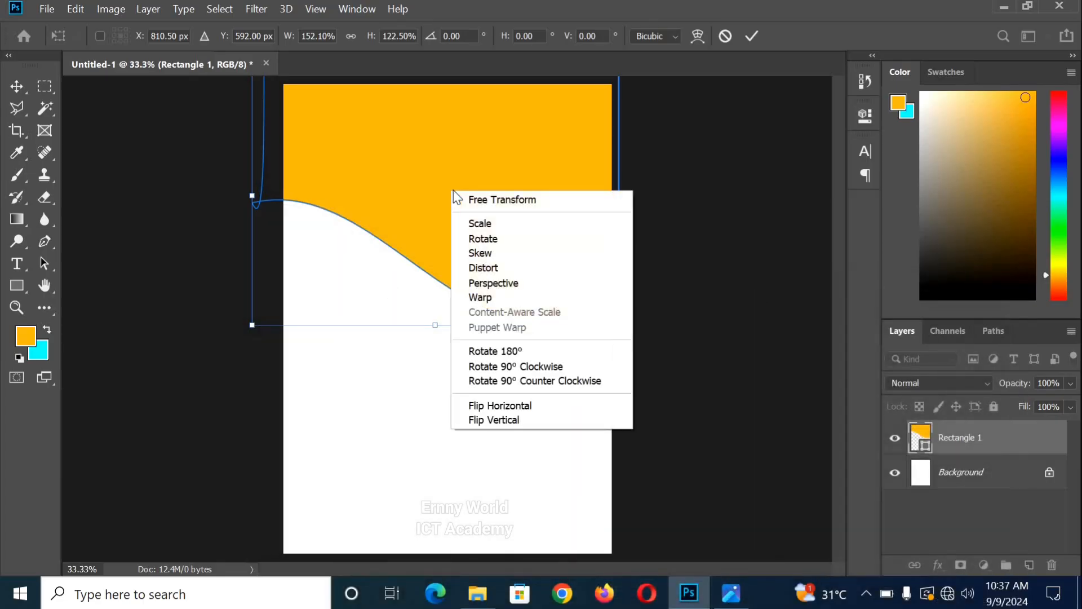
{"action": "left_click", "coordinate": [498, 297]}
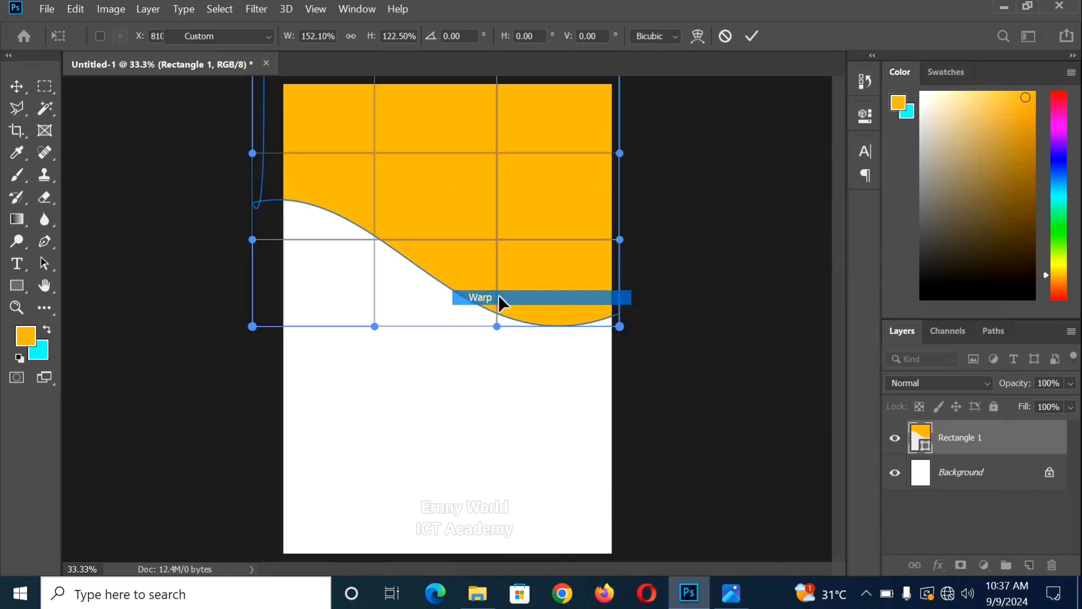
{"action": "left_click_drag", "start_coordinate": [374, 325], "coordinate": [358, 355]}
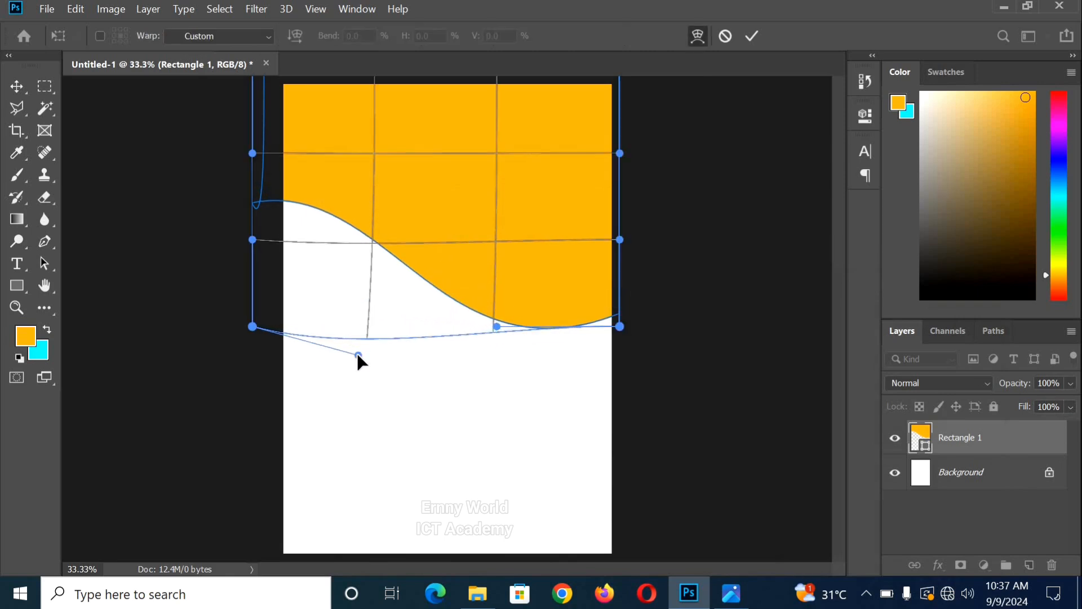
{"action": "left_click", "coordinate": [733, 595]}
{"action": "left_click", "coordinate": [742, 596]}
{"action": "left_click_drag", "start_coordinate": [495, 326], "coordinate": [498, 361]}
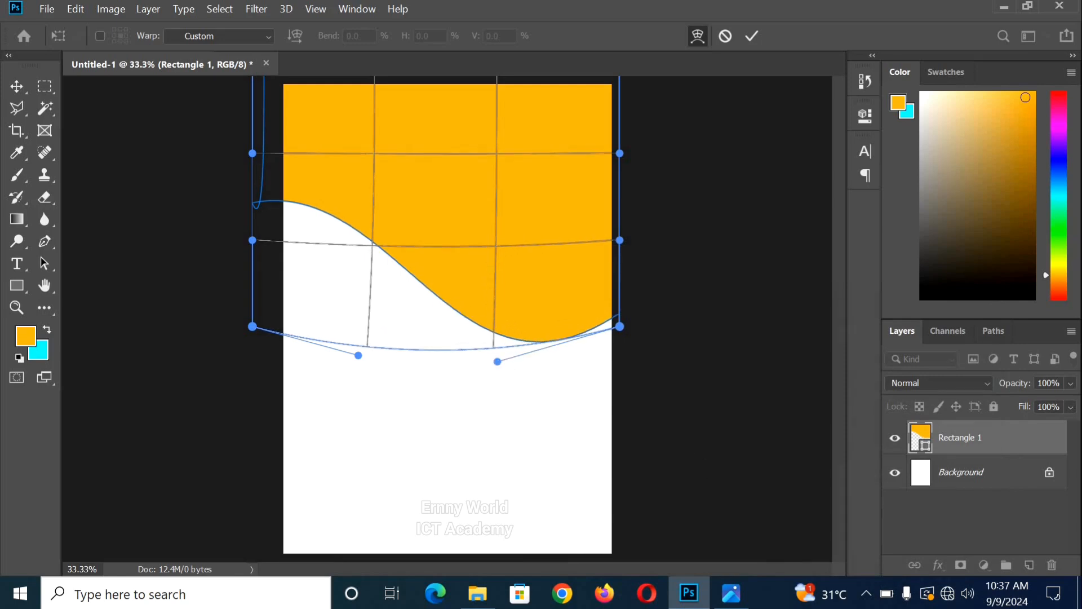
{"action": "left_click", "coordinate": [751, 37]}
{"action": "left_click_drag", "start_coordinate": [538, 218], "coordinate": [537, 203]}
Duplicate the Rectangle 1 layer and move the copy straight down about 120 px.
{"action": "left_click", "coordinate": [732, 595]}
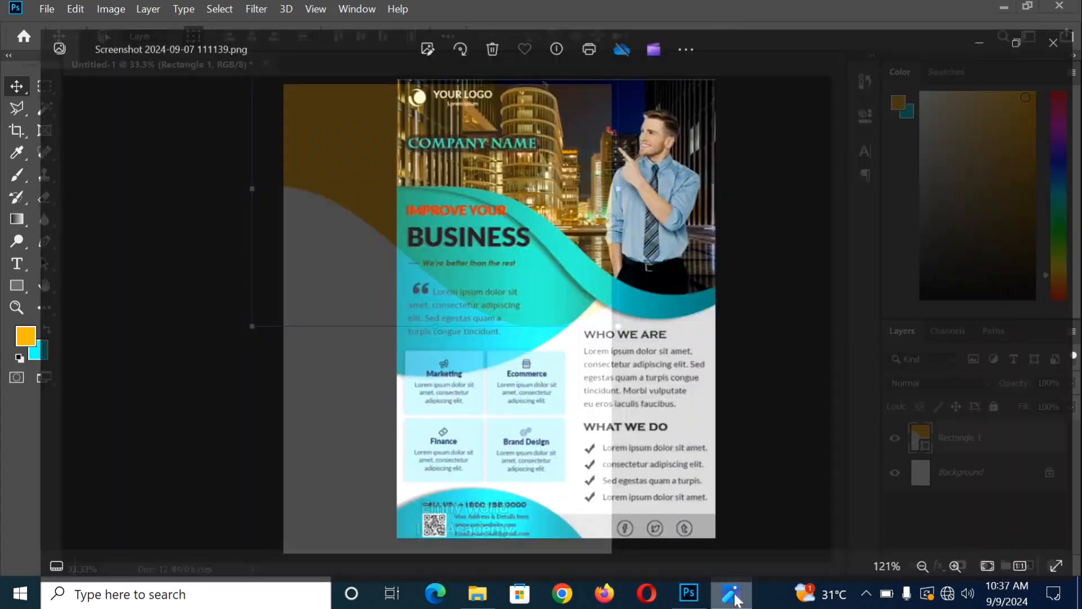
{"action": "left_click", "coordinate": [732, 595]}
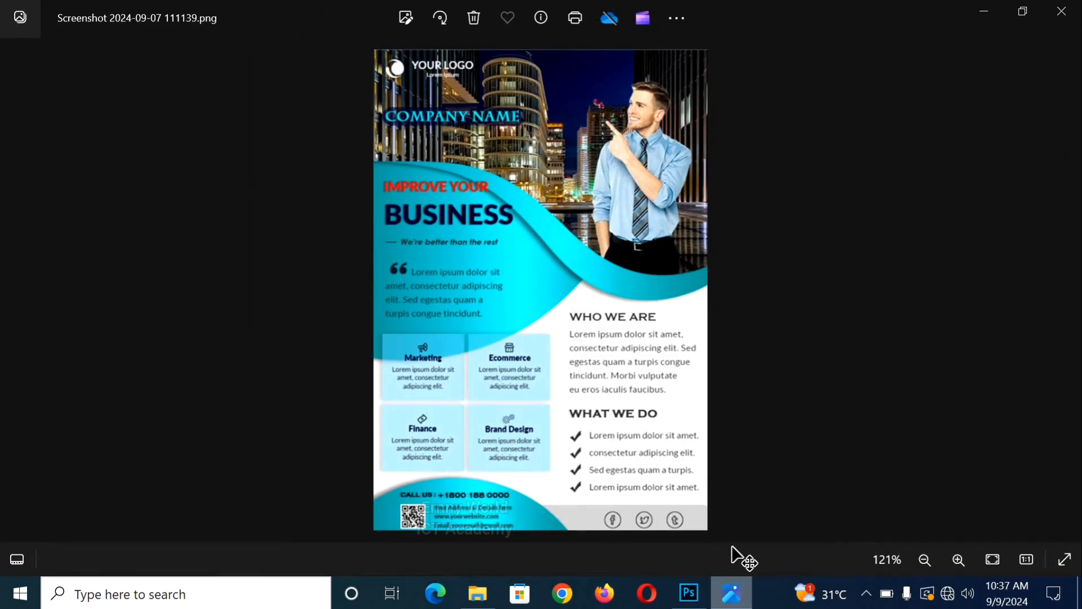
{"action": "key", "text": "ctrl+j"}
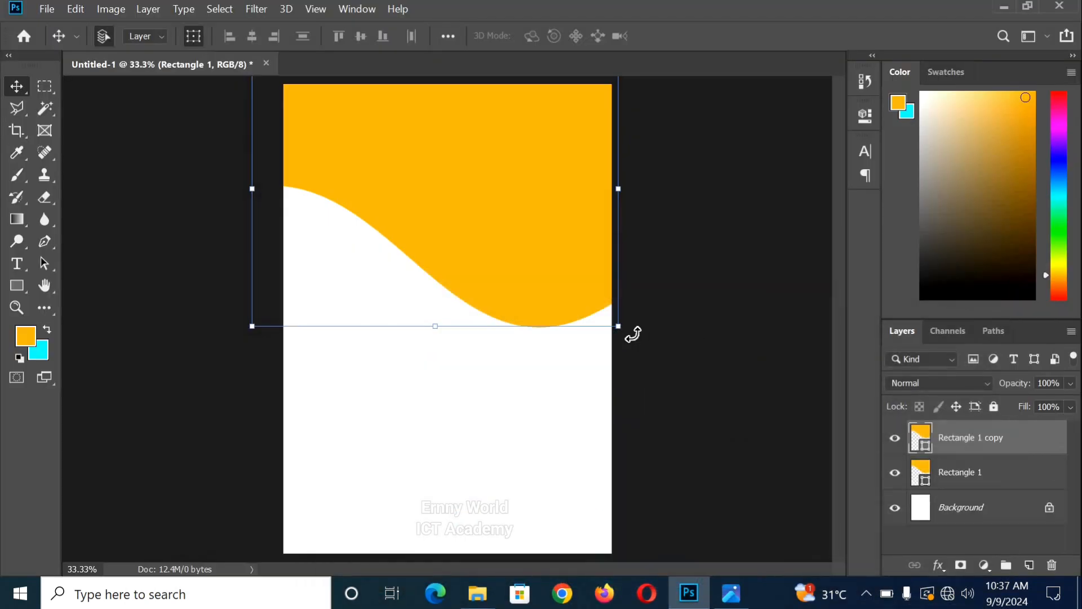
{"action": "key", "text": "shift+Down"}
{"action": "key", "text": "shift+Down"}
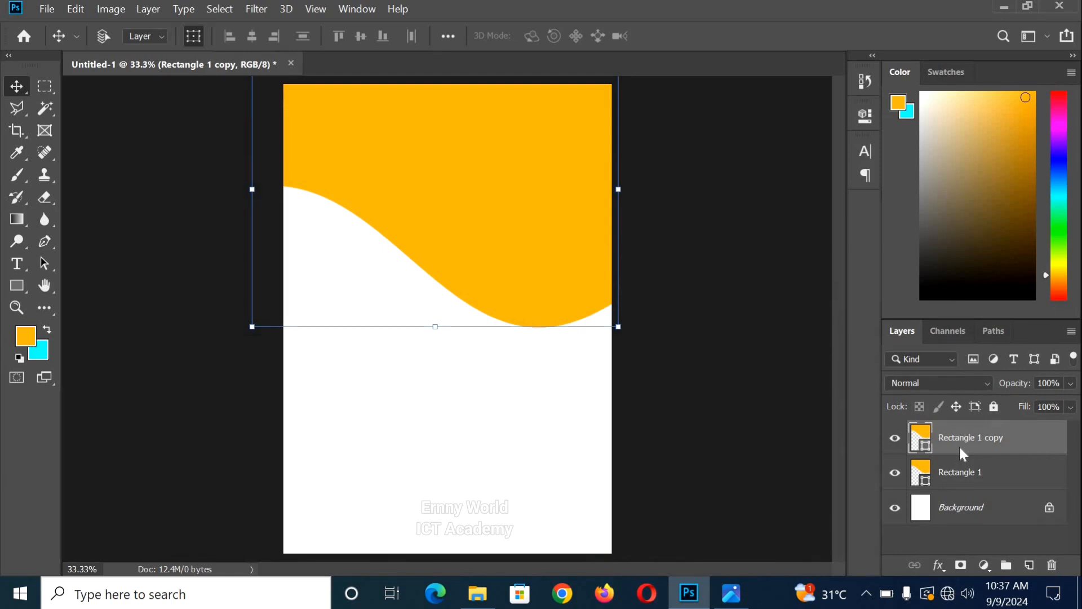
{"action": "key", "text": "shift+Down"}
{"action": "key", "text": "shift+Down"}
{"action": "key", "text": "shift+Down"}
{"action": "key", "text": "shift+Down"}
{"action": "key", "text": "shift+Down"}
{"action": "key", "text": "shift+Down"}
{"action": "key", "text": "shift+Down"}
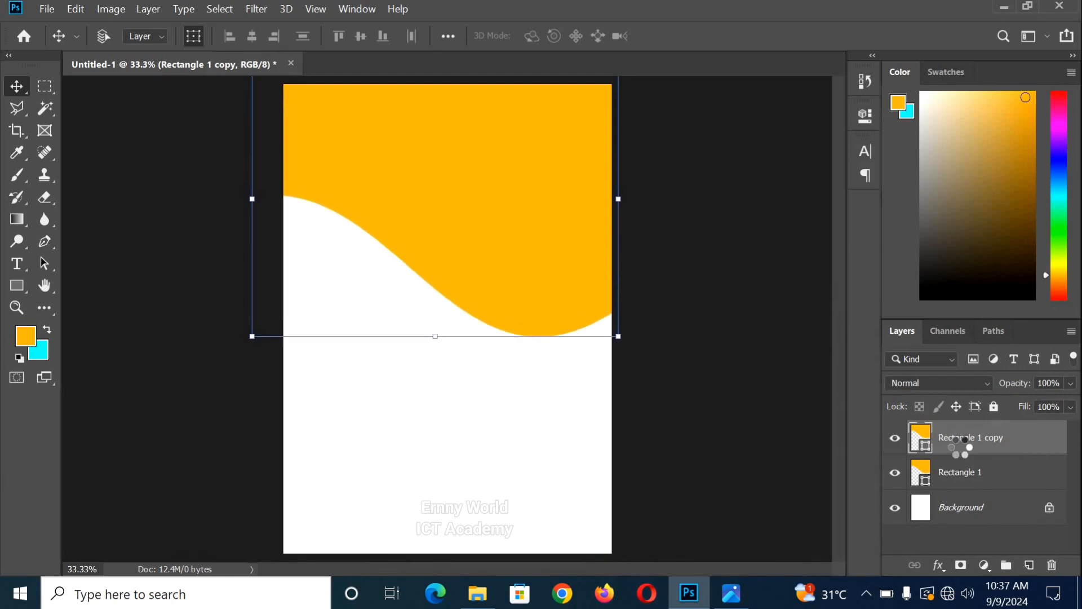
{"action": "key", "text": "shift+Down"}
{"action": "key", "text": "shift+Down"}
{"action": "key", "text": "shift+Down"}
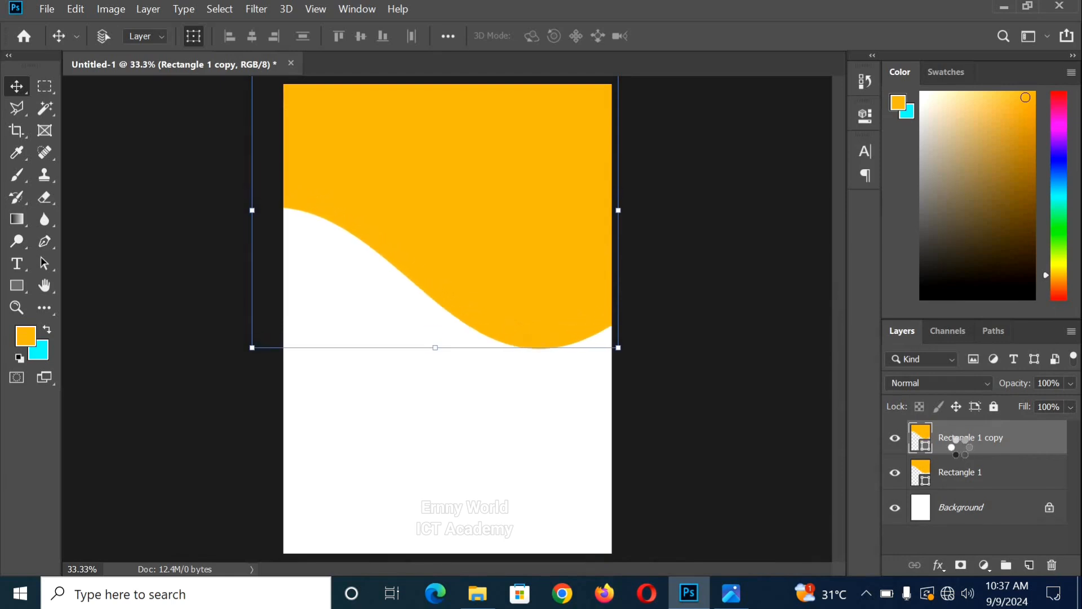
Fill the duplicated wave shape with the cyan background colour and place its layer beneath Rectangle 1.
{"action": "left_click", "coordinate": [920, 440], "text": "ctrl"}
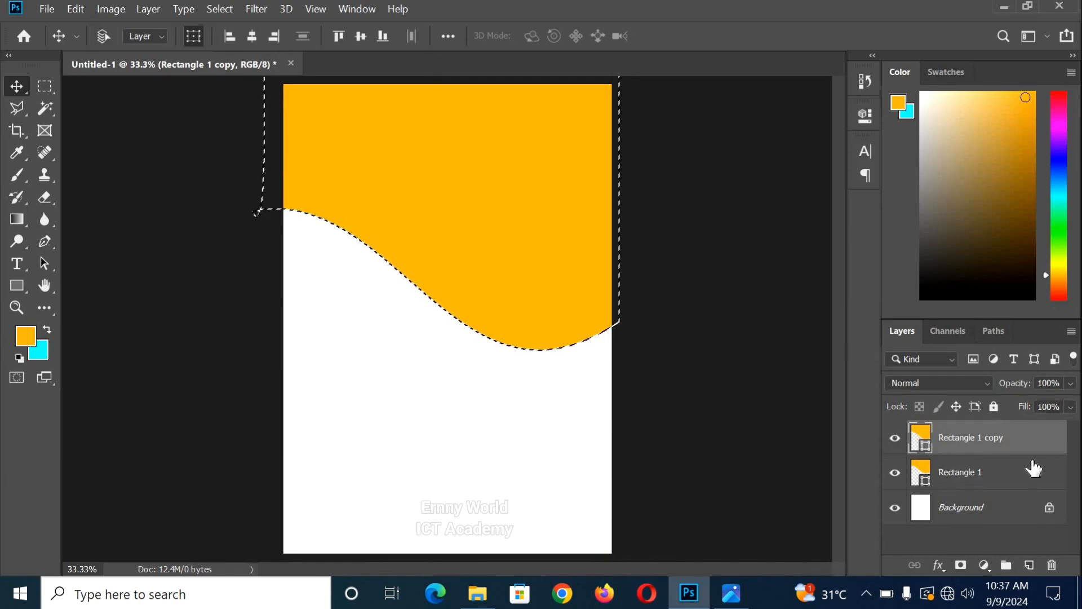
{"action": "key", "text": "ctrl+d"}
{"action": "key", "text": "ctrl+BackSpace"}
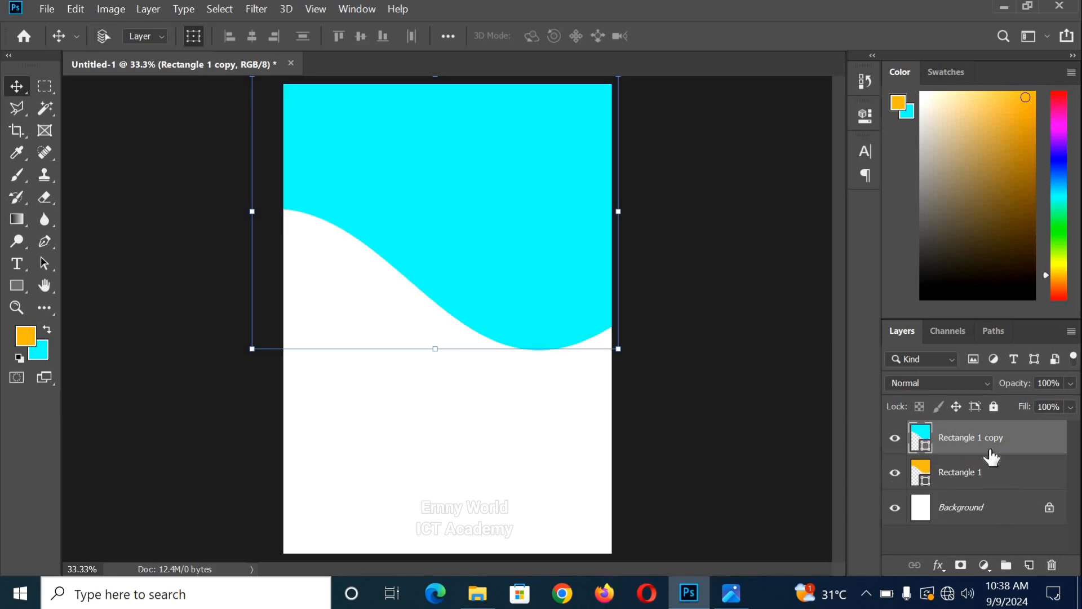
{"action": "left_click_drag", "start_coordinate": [984, 446], "coordinate": [983, 497]}
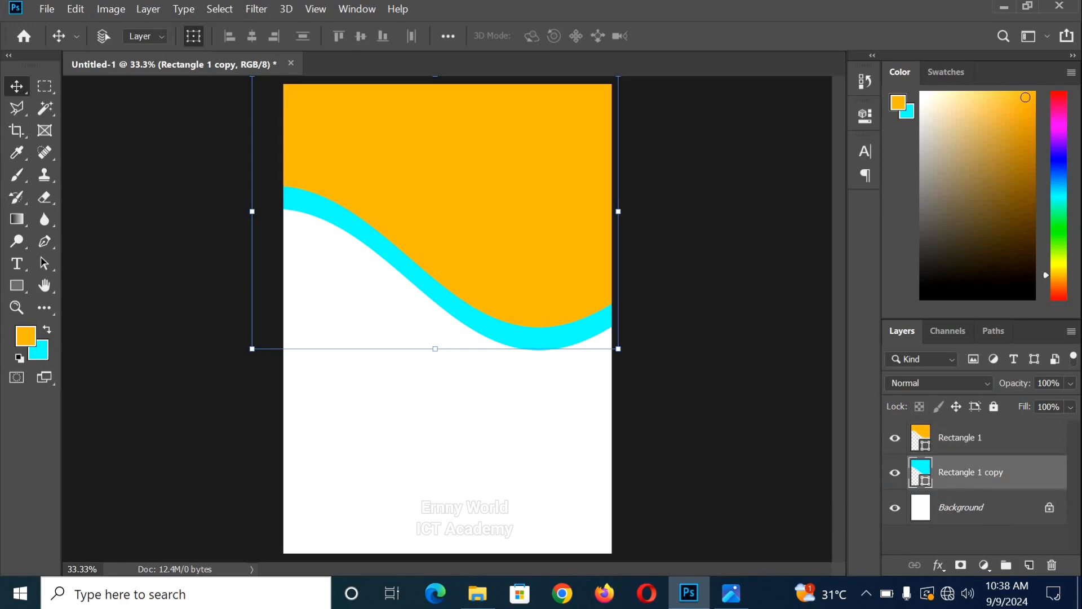
Check the reference flyer and rotate the cyan wave about 5.8° clockwise to form a tapering band beneath the yellow wave.
{"action": "left_click", "coordinate": [732, 593]}
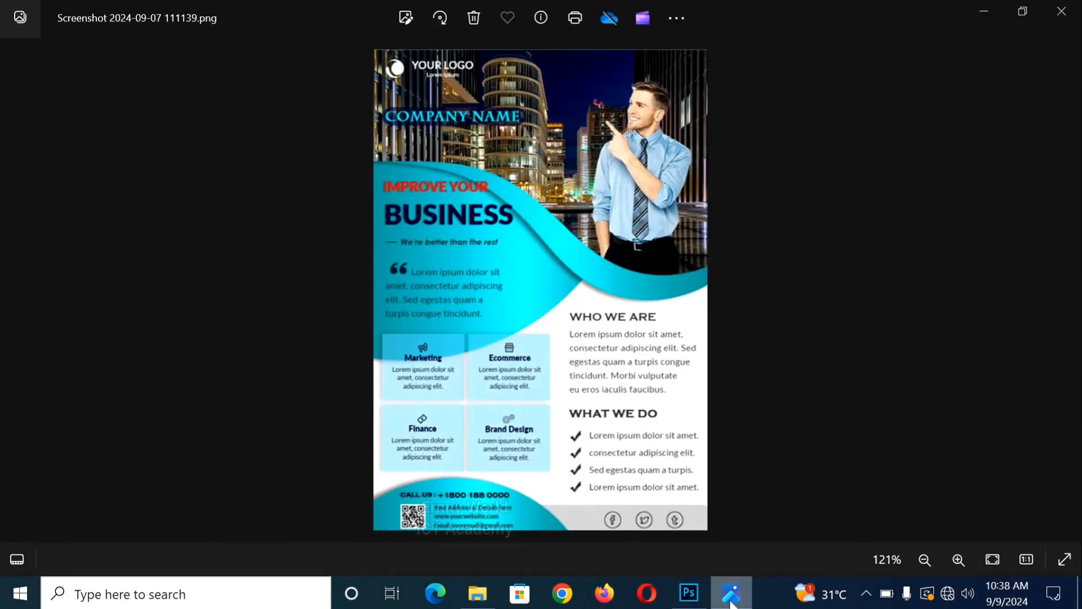
{"action": "left_click", "coordinate": [731, 602]}
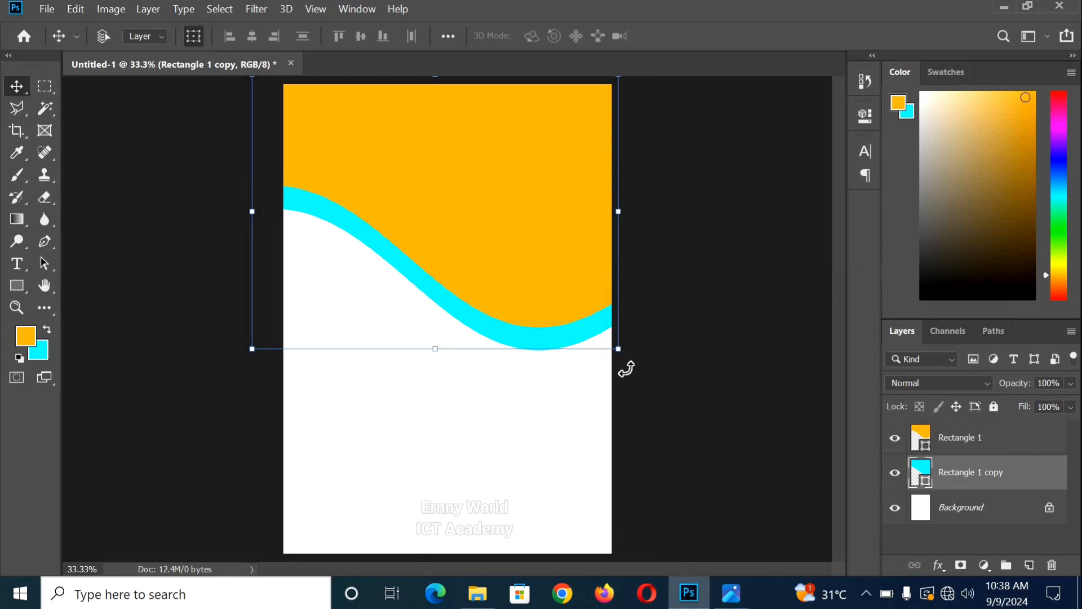
{"action": "left_click_drag", "start_coordinate": [627, 370], "coordinate": [529, 337]}
{"action": "left_click_drag", "start_coordinate": [247, 185], "coordinate": [247, 191]}
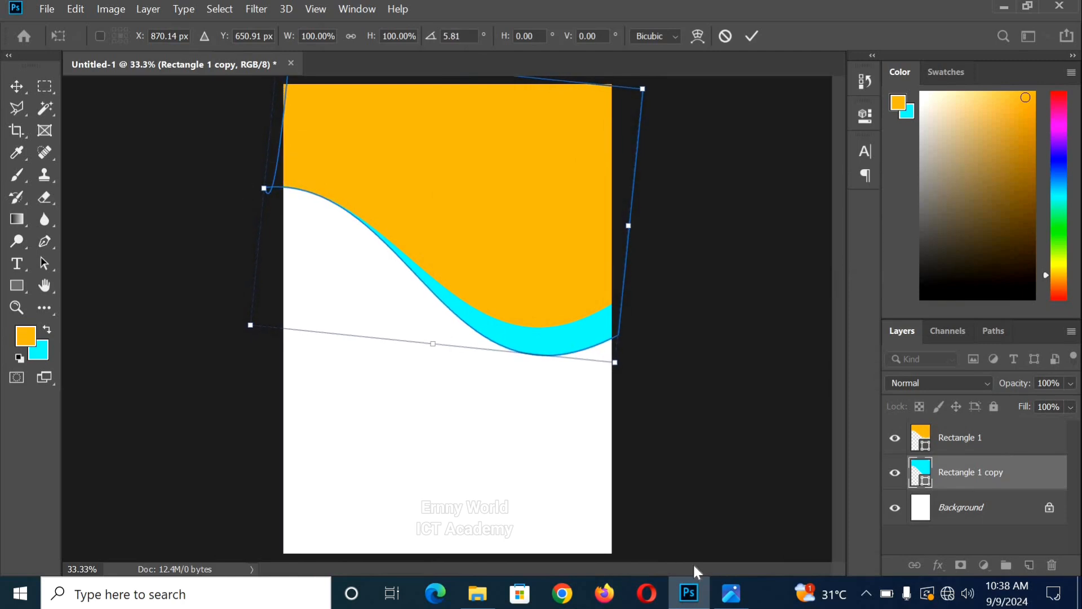
{"action": "left_click", "coordinate": [748, 595]}
{"action": "left_click", "coordinate": [749, 598]}
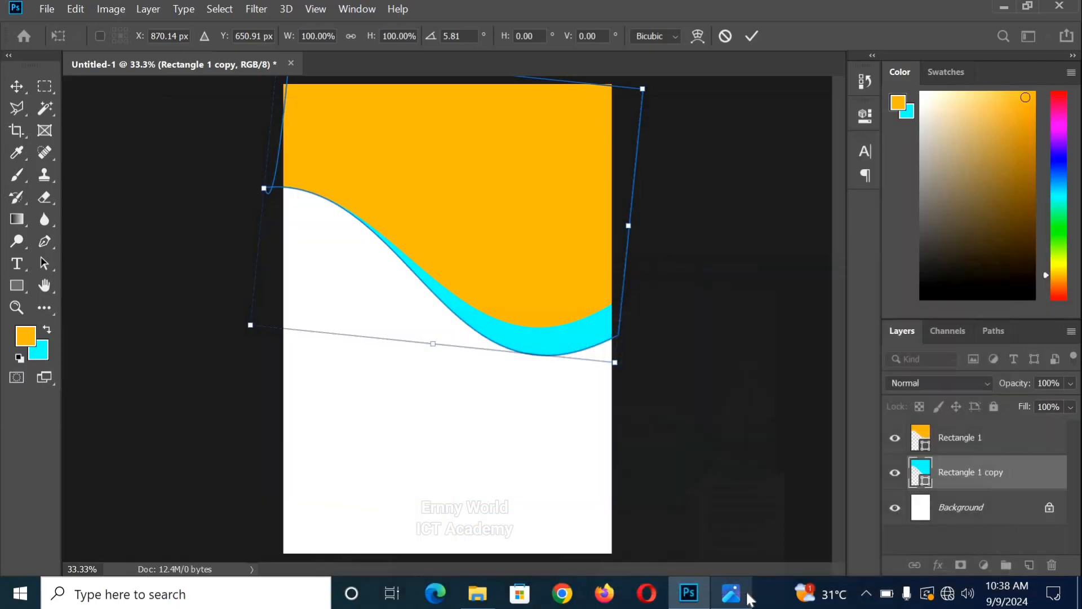
{"action": "left_click", "coordinate": [732, 593]}
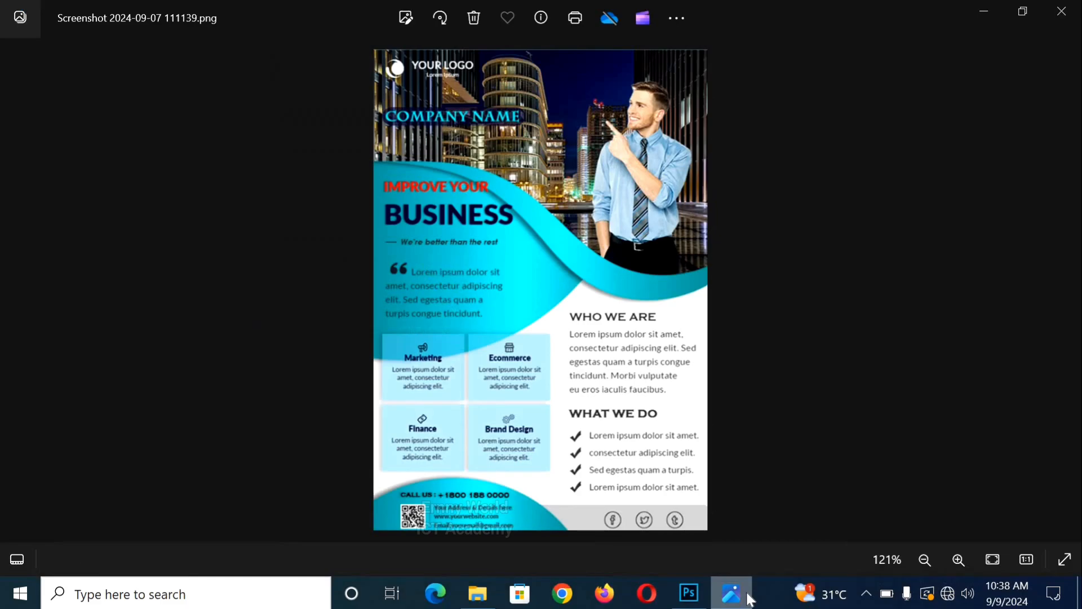
{"action": "left_click", "coordinate": [750, 599]}
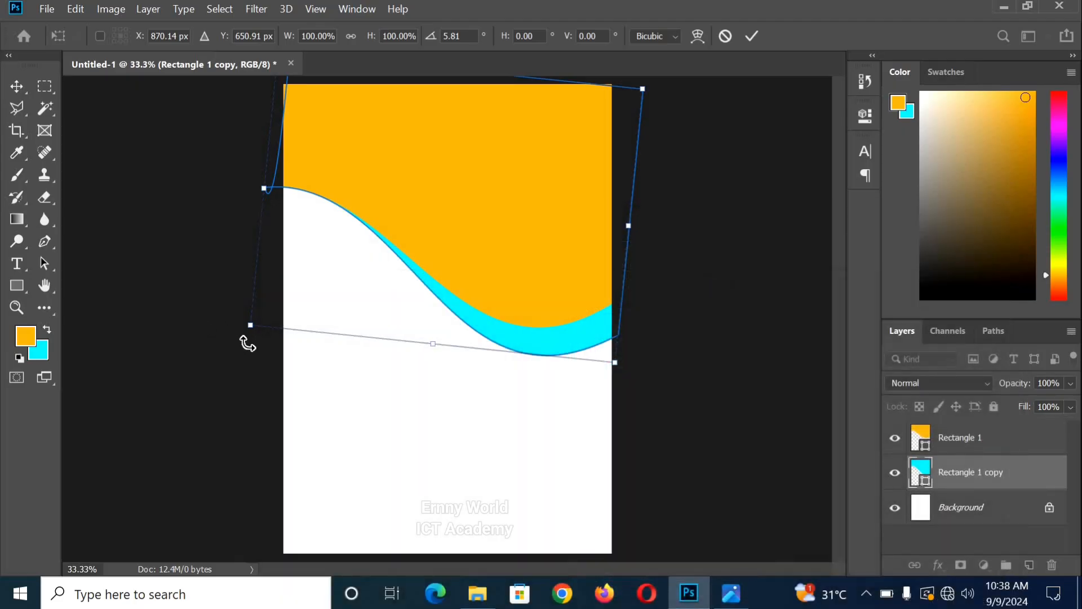
Widen the cyan wave to about 103.6%, refine its rotation to about 5.9°, and apply the transform.
{"action": "left_click_drag", "start_coordinate": [248, 344], "coordinate": [249, 335]}
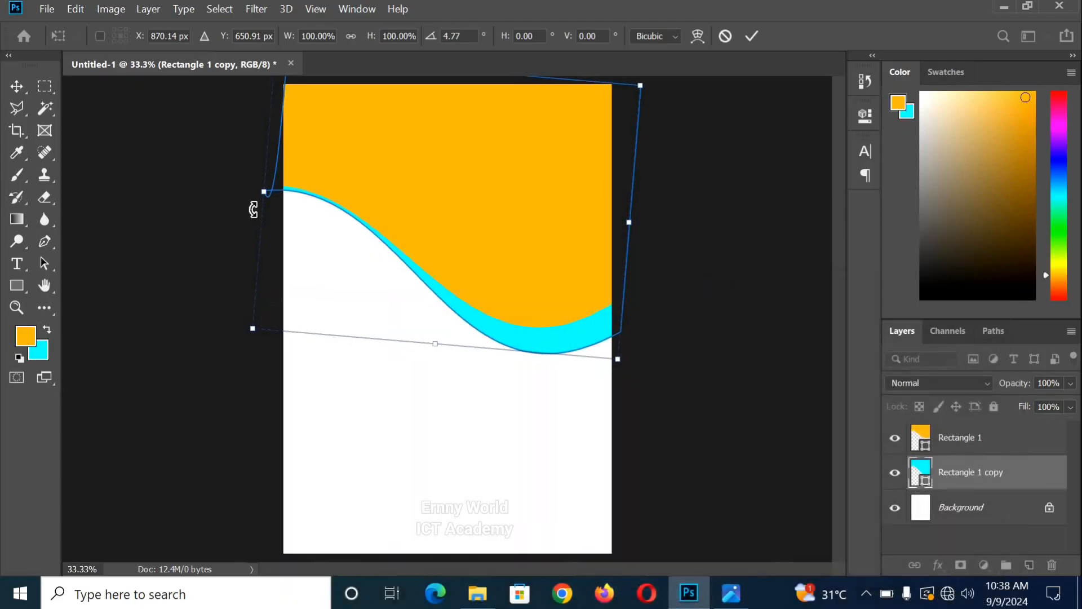
{"action": "left_click_drag", "start_coordinate": [253, 200], "coordinate": [249, 185]}
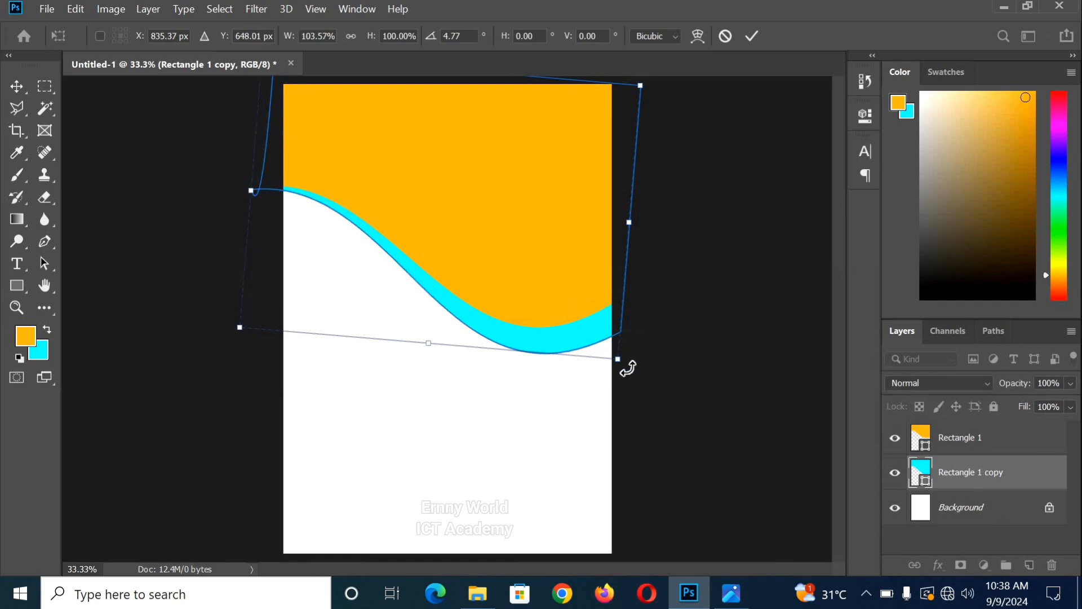
{"action": "left_click_drag", "start_coordinate": [629, 368], "coordinate": [629, 368]}
{"action": "left_click_drag", "start_coordinate": [731, 72], "coordinate": [731, 71]}
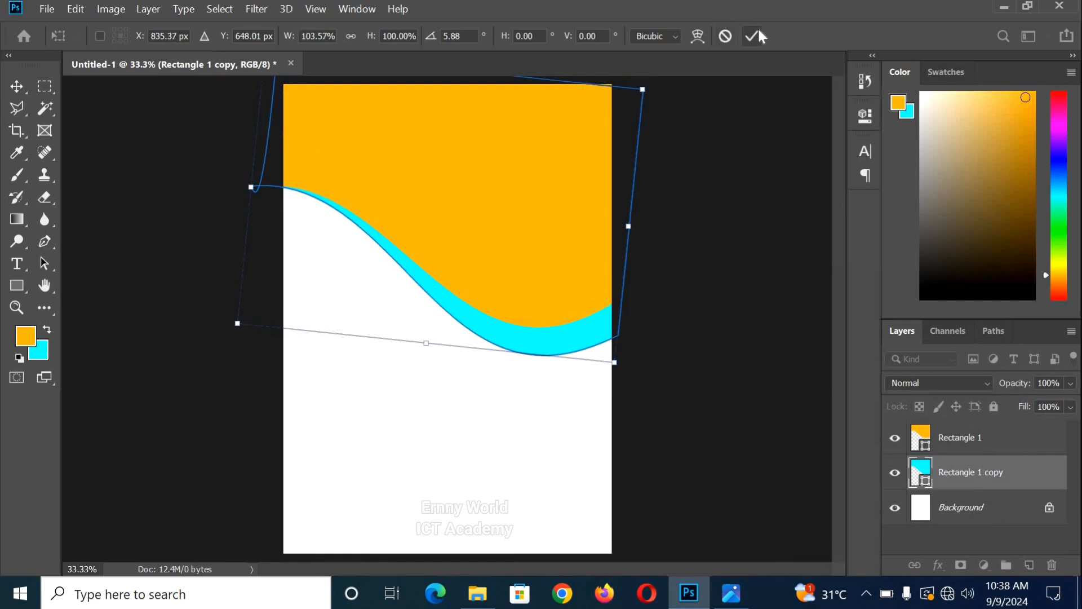
{"action": "left_click", "coordinate": [756, 35]}
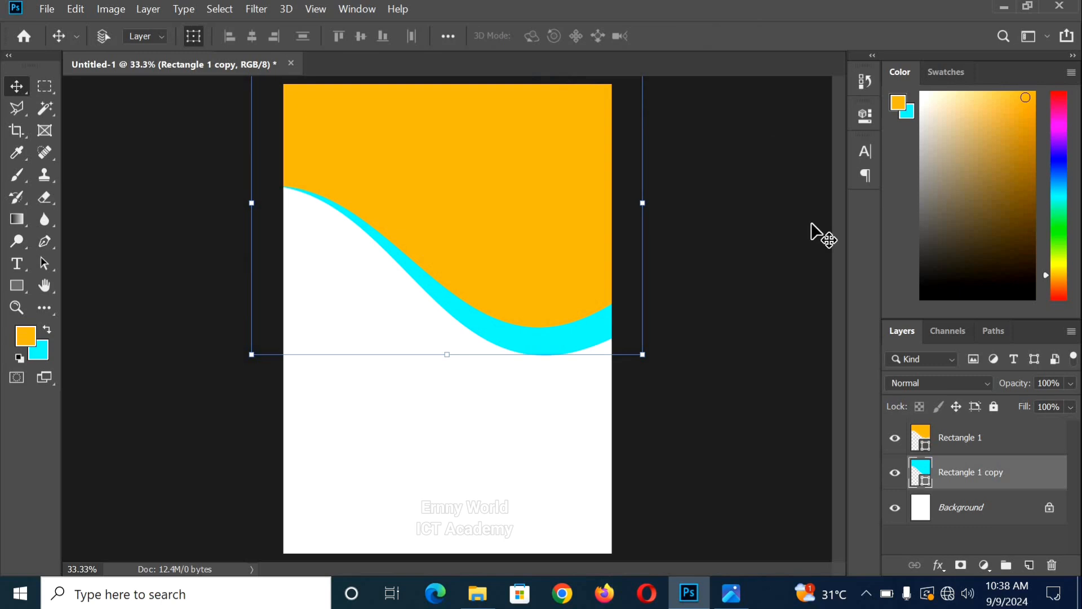
Check the reference flyer, duplicate the cyan wave layer, and place the duplicate directly above the Background layer.
{"action": "left_click", "coordinate": [732, 592]}
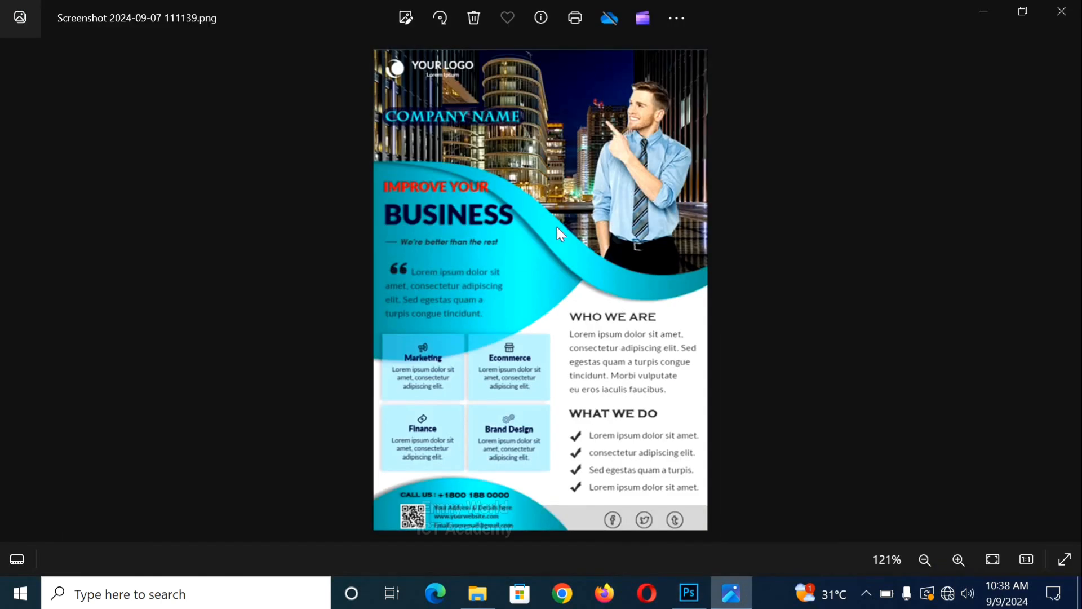
{"action": "left_click", "coordinate": [732, 596]}
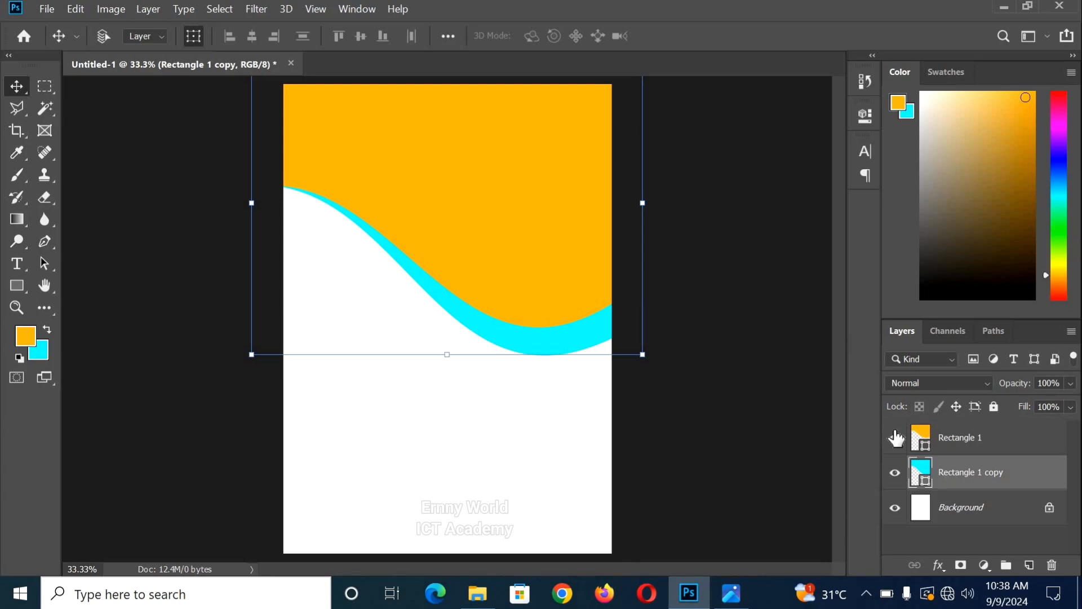
{"action": "key", "text": "ctrl+j"}
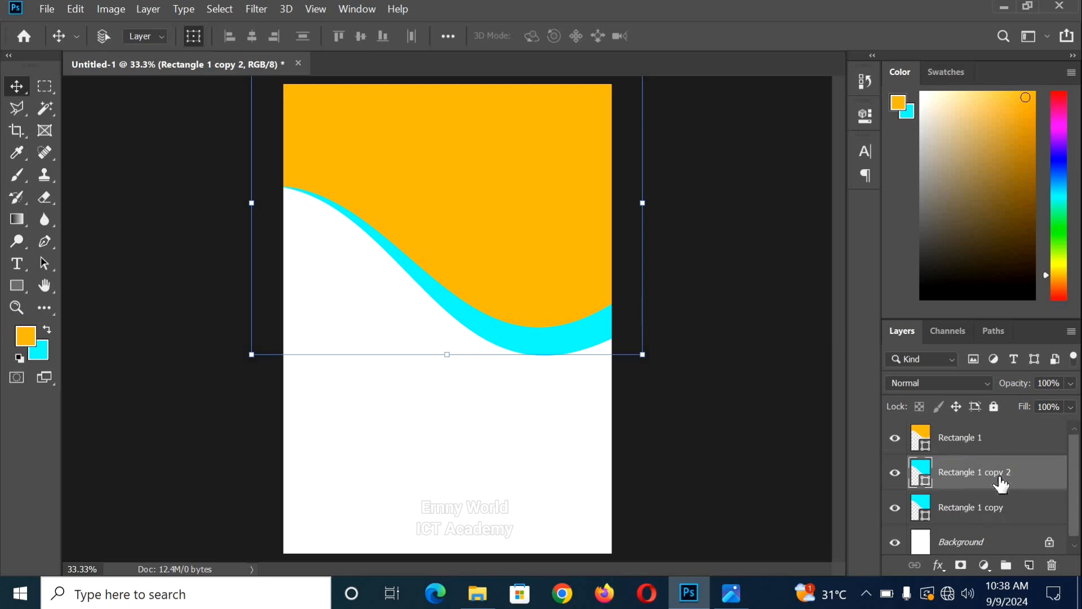
{"action": "left_click_drag", "start_coordinate": [1000, 482], "coordinate": [992, 513]}
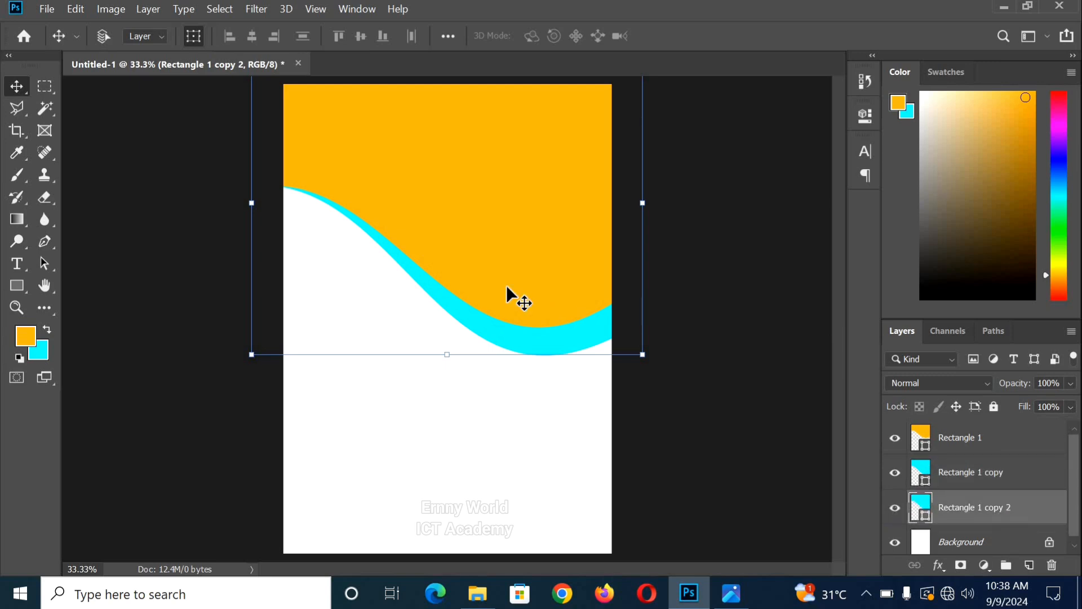
Nudge the lower cyan wave copy slightly straight down below the wave above it.
{"action": "key", "text": "Down"}
{"action": "key", "text": "Down"}
{"action": "key", "text": "Down"}
{"action": "key", "text": "Down"}
{"action": "key", "text": "Down"}
{"action": "key", "text": "Down"}
{"action": "key", "text": "Down"}
{"action": "key", "text": "Down"}
{"action": "key", "text": "Down"}
{"action": "key", "text": "Down"}
{"action": "key", "text": "Down"}
{"action": "key", "text": "Down"}
{"action": "key", "text": "Down"}
{"action": "key", "text": "Down"}
{"action": "key", "text": "Down"}
{"action": "key", "text": "Down"}
{"action": "key", "text": "Down"}
{"action": "key", "text": "Down"}
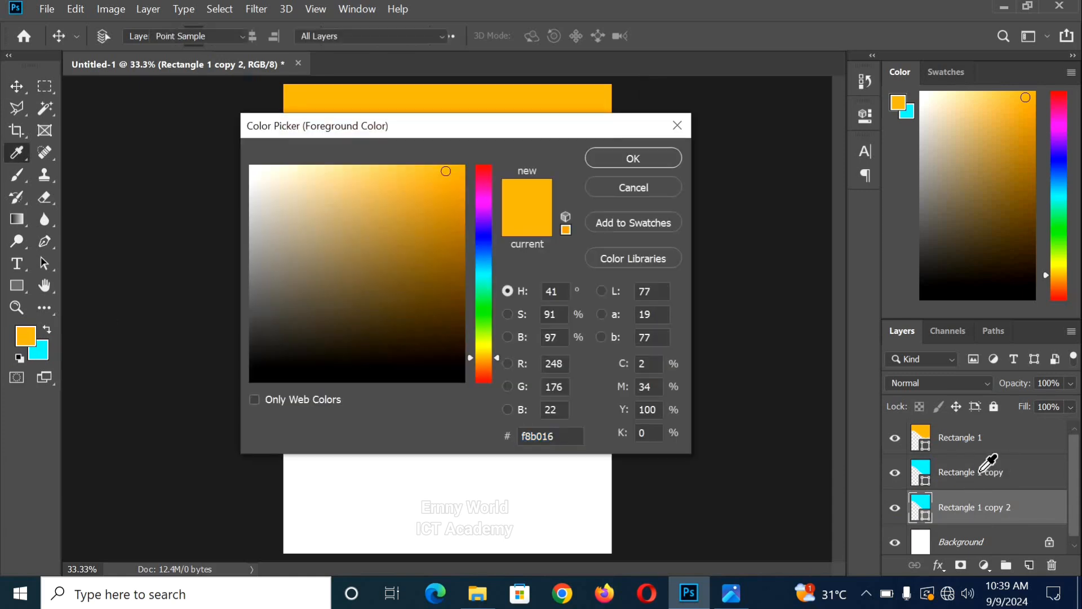
Set the foreground colour to black (000000) and fill the Rectangle 1 copy 2 wave with it.
{"action": "left_click", "coordinate": [424, 388]}
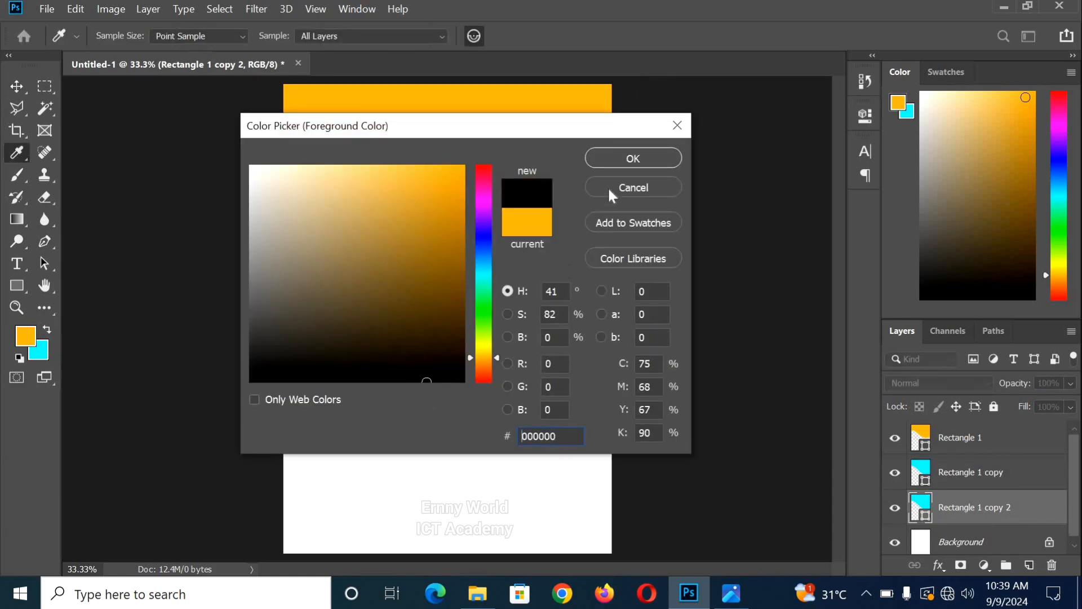
{"action": "left_click", "coordinate": [625, 161]}
{"action": "key", "text": "v"}
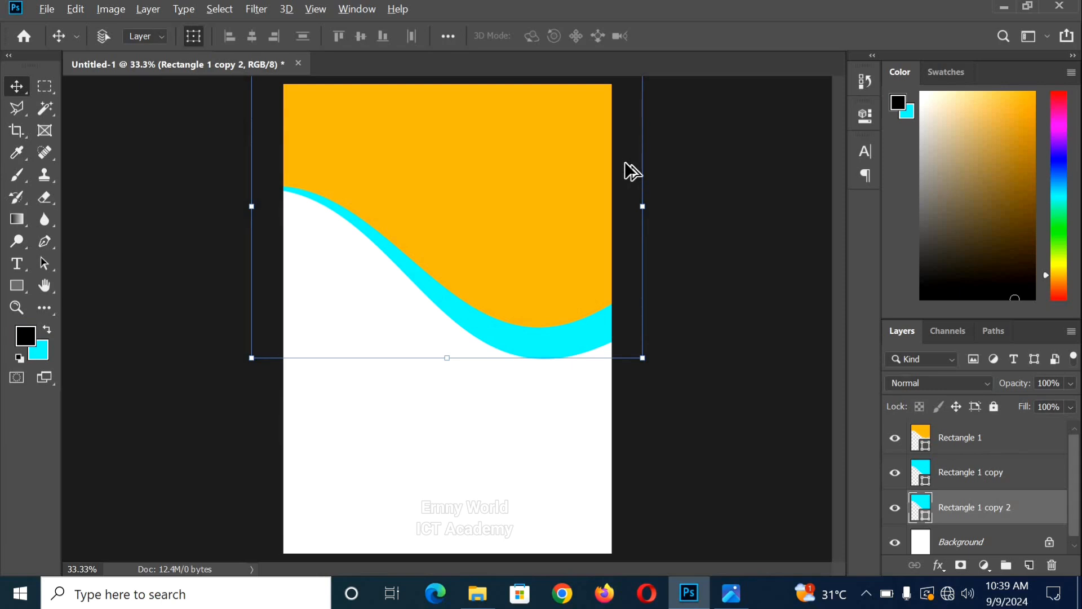
{"action": "key", "text": "alt+BackSpace"}
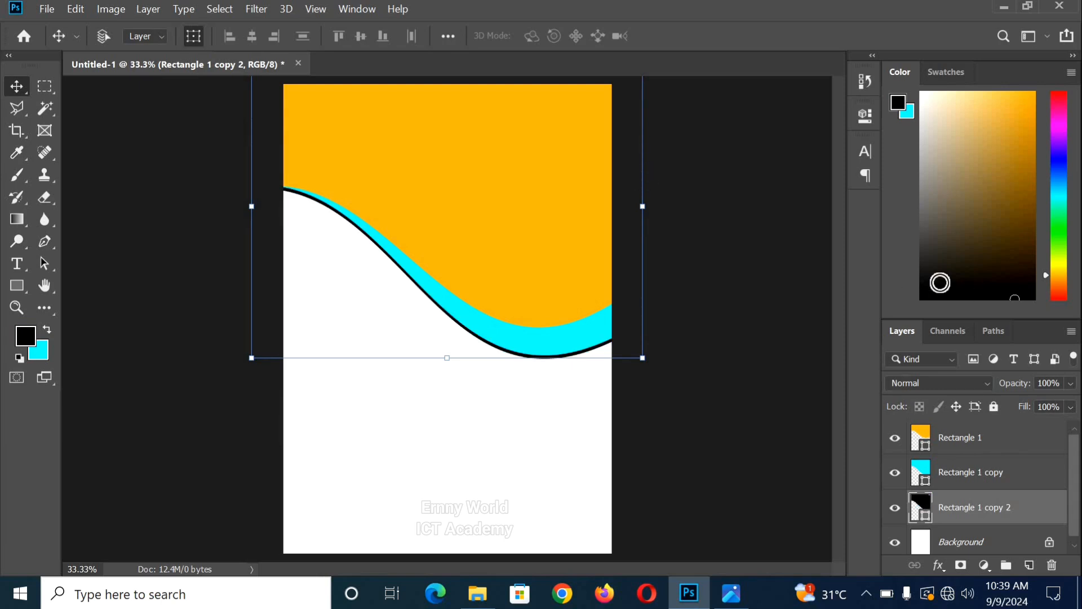
Rasterize the black wave layer and apply a Gaussian Blur with a 34.6-pixel radius to make a soft shadow.
{"action": "left_click", "coordinate": [255, 8]}
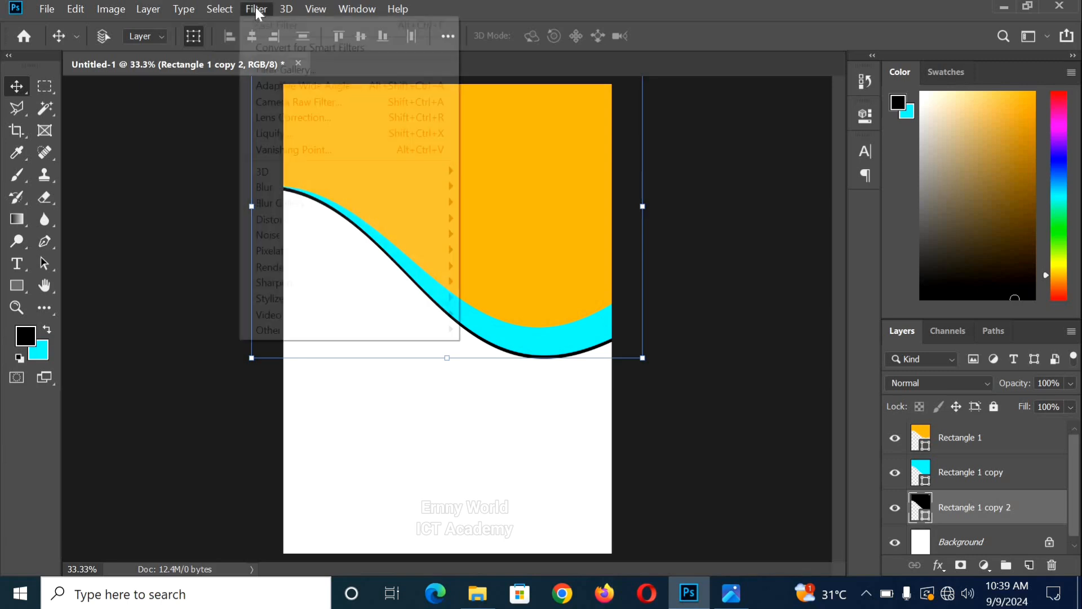
{"action": "mouse_move", "coordinate": [414, 192]}
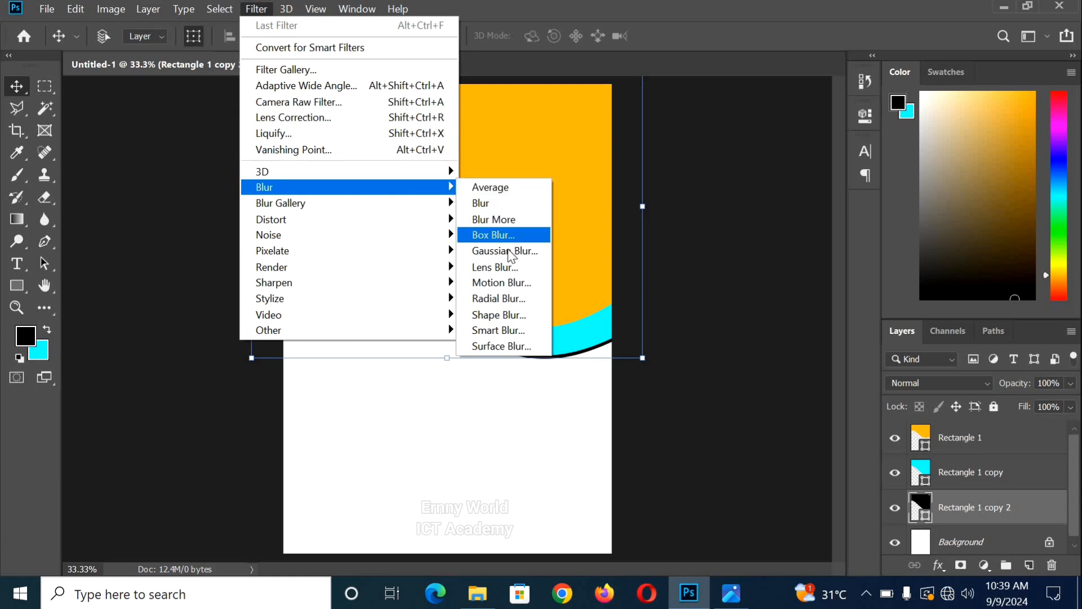
{"action": "left_click", "coordinate": [509, 253]}
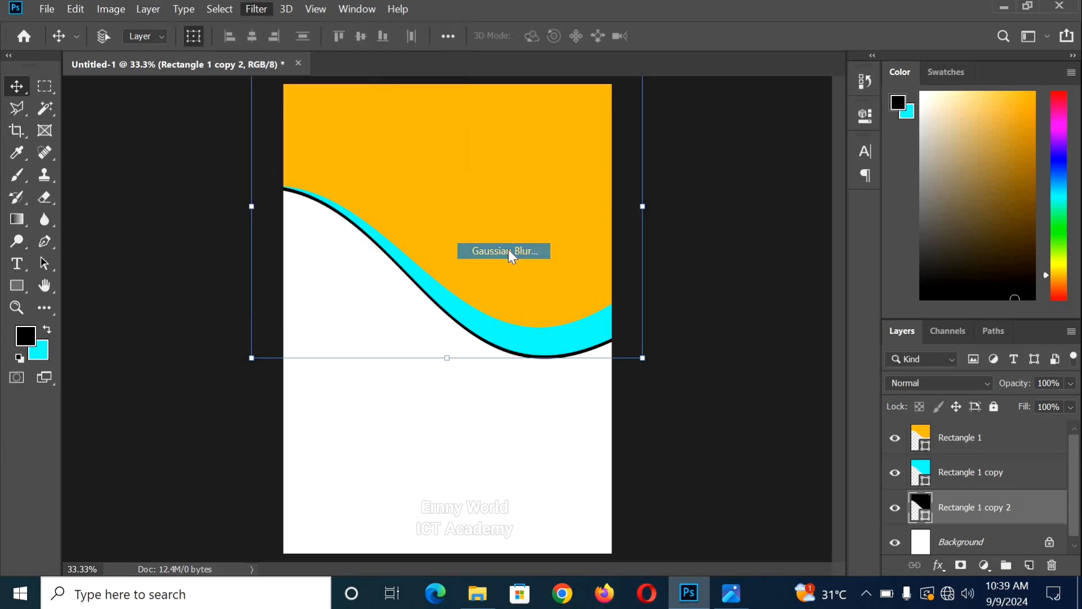
{"action": "left_click", "coordinate": [726, 246]}
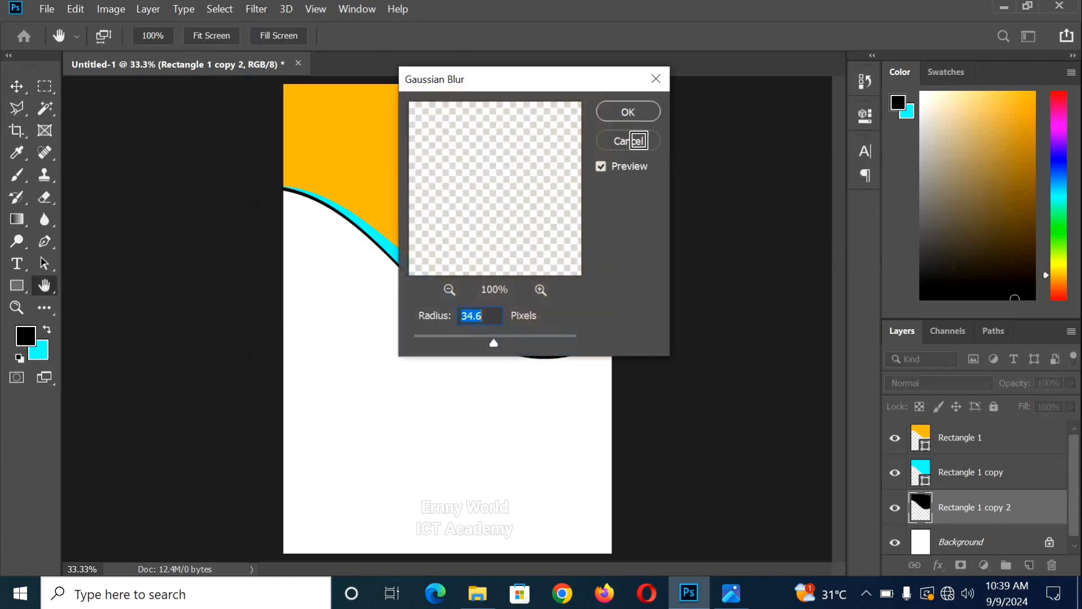
{"action": "left_click", "coordinate": [640, 114]}
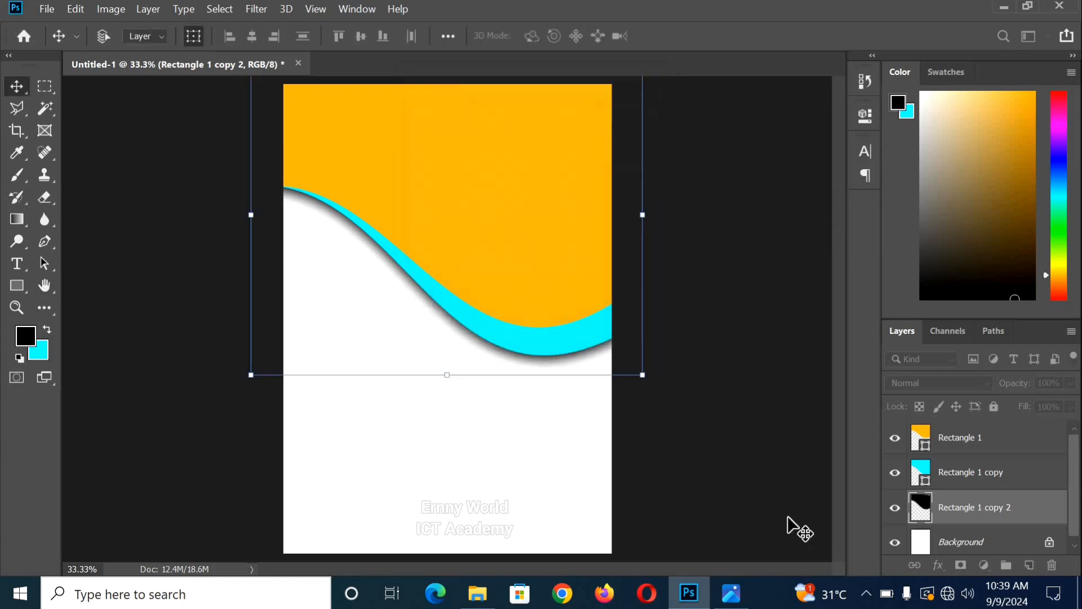
{"action": "right_click", "coordinate": [970, 509]}
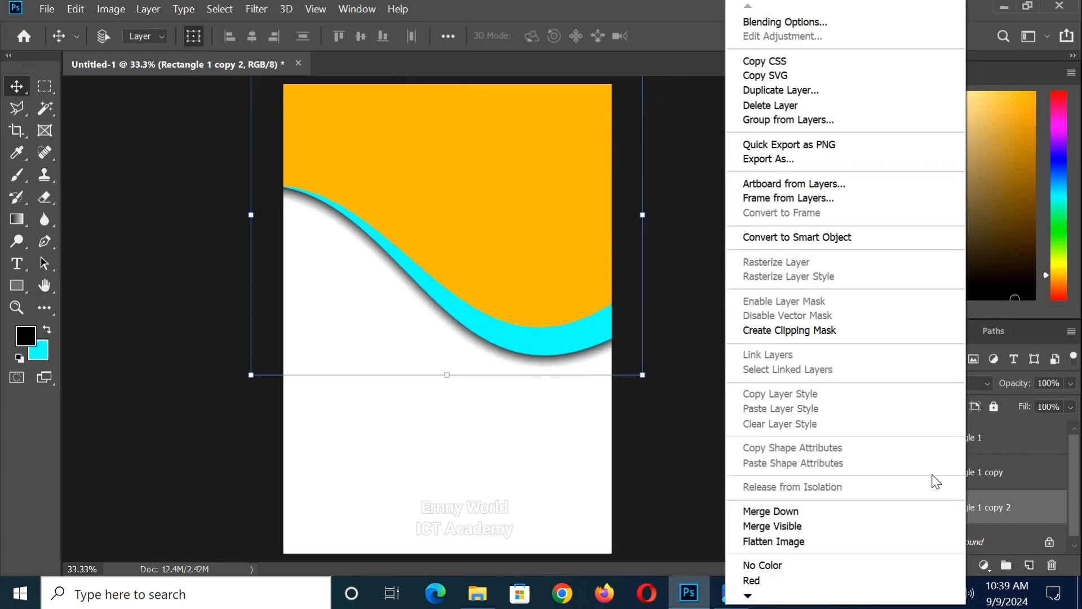
{"action": "left_click", "coordinate": [976, 509]}
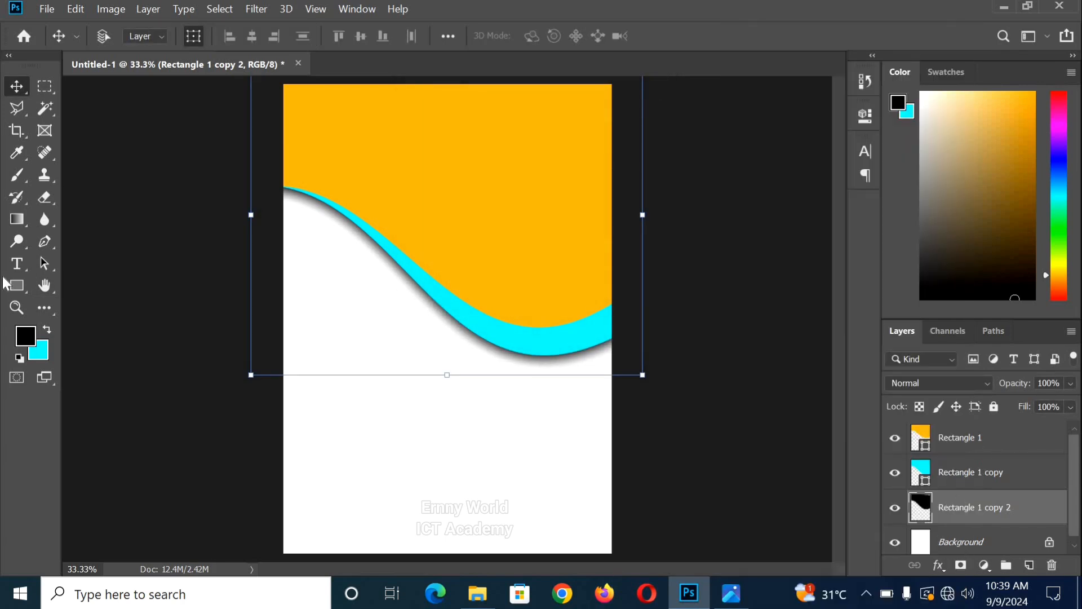
Erase the shadow softly at both ends of the wave with the Eraser, leaving it along the middle slope as in the reference flyer.
{"action": "left_click", "coordinate": [43, 202]}
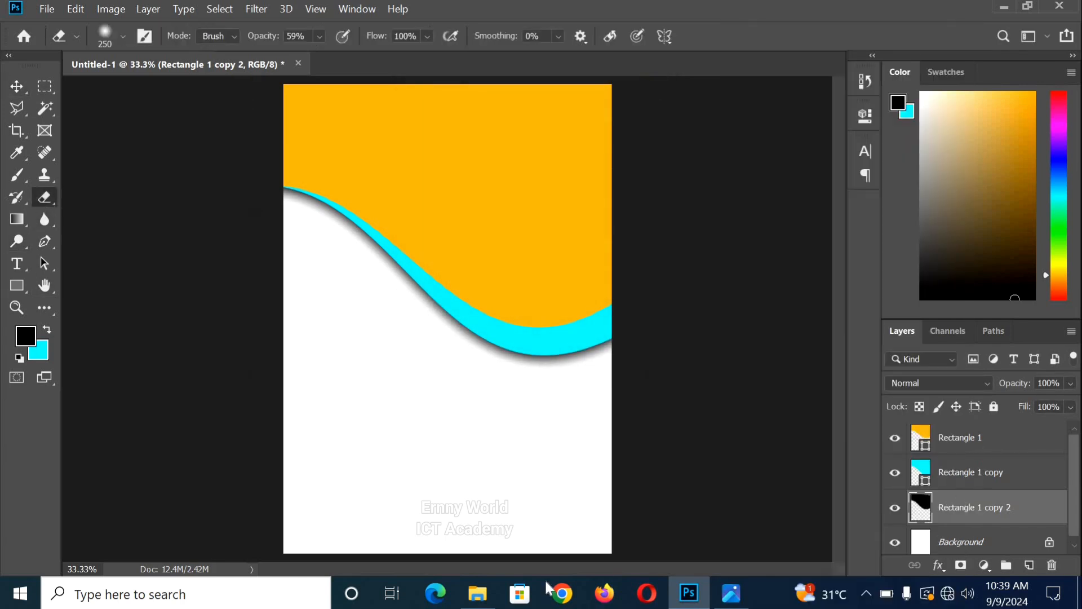
{"action": "left_click", "coordinate": [725, 597]}
{"action": "left_click", "coordinate": [726, 597]}
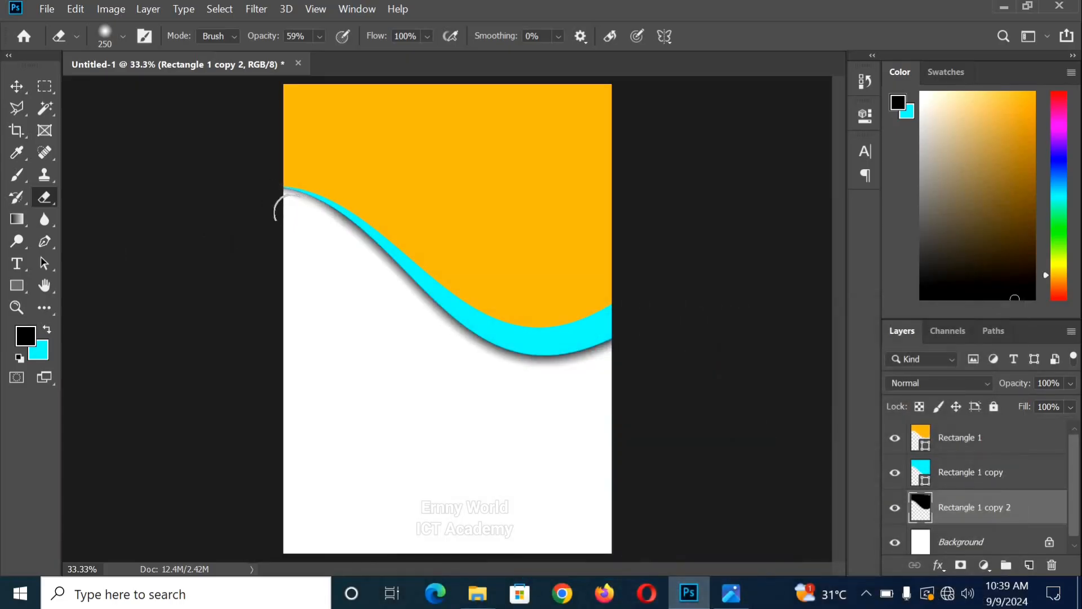
{"action": "mouse_move", "coordinate": [627, 354]}
{"action": "left_mouse_down"}
{"action": "mouse_move", "coordinate": [547, 362]}
{"action": "mouse_move", "coordinate": [534, 379]}
{"action": "mouse_move", "coordinate": [464, 358]}
{"action": "mouse_move", "coordinate": [573, 367]}
{"action": "left_mouse_up"}
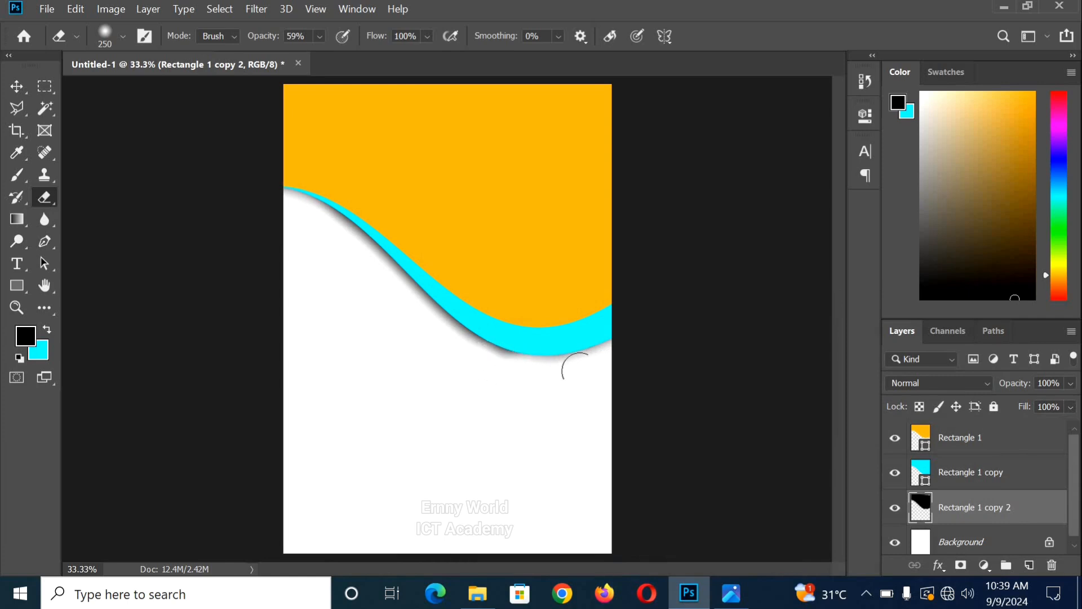
{"action": "left_click", "coordinate": [731, 593]}
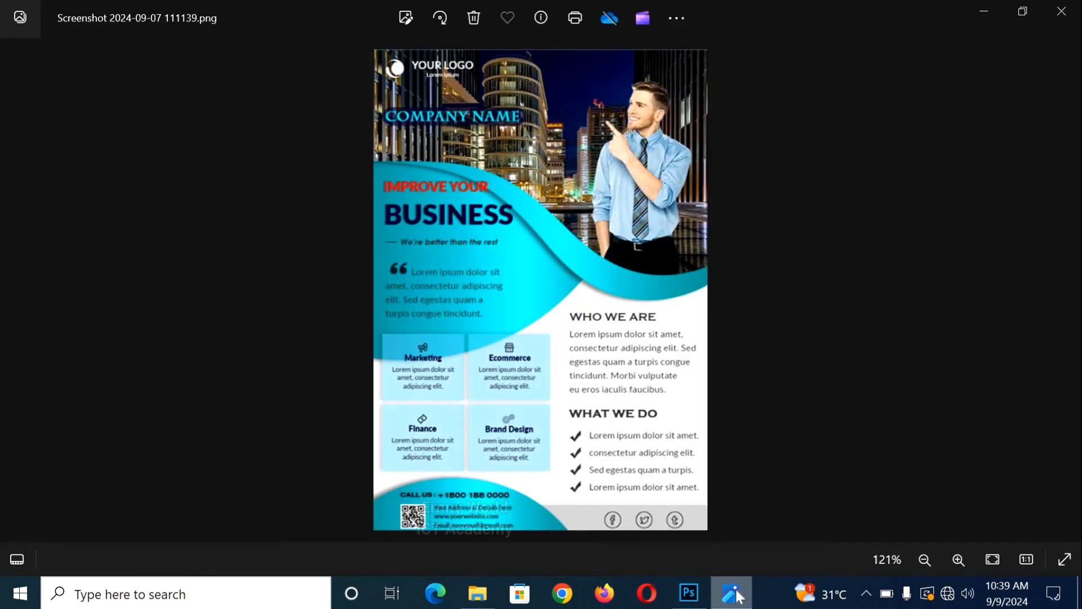
{"action": "left_click", "coordinate": [731, 594]}
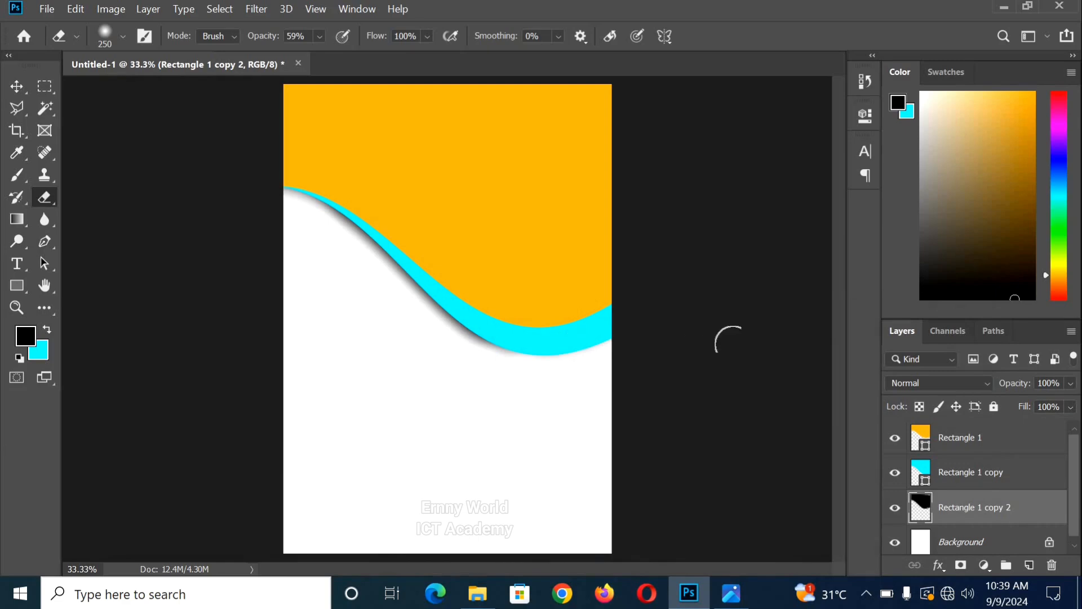
{"action": "left_click", "coordinate": [732, 594]}
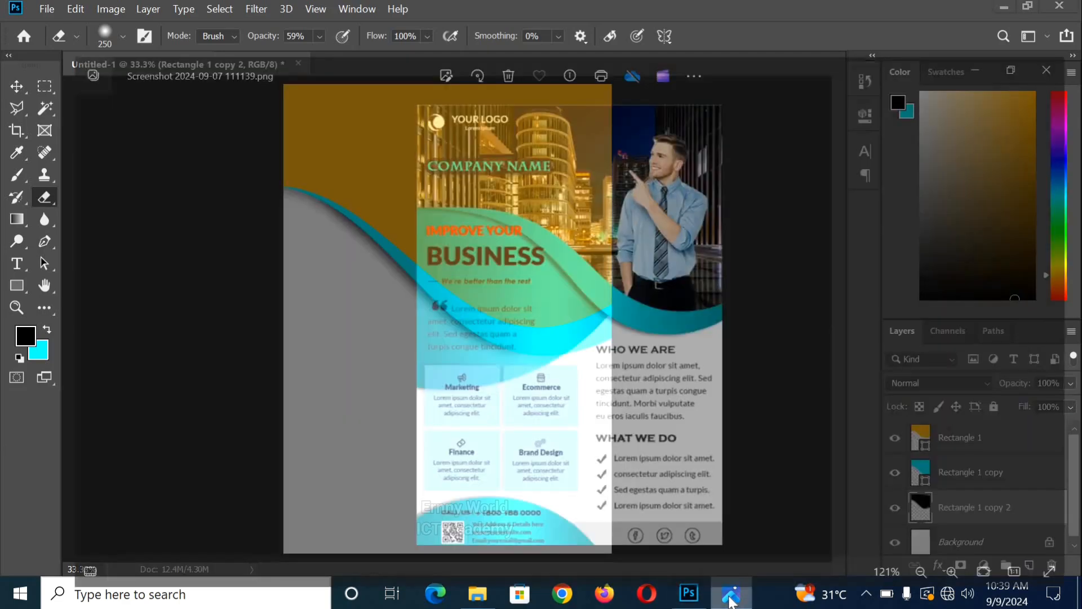
{"action": "left_click", "coordinate": [685, 593]}
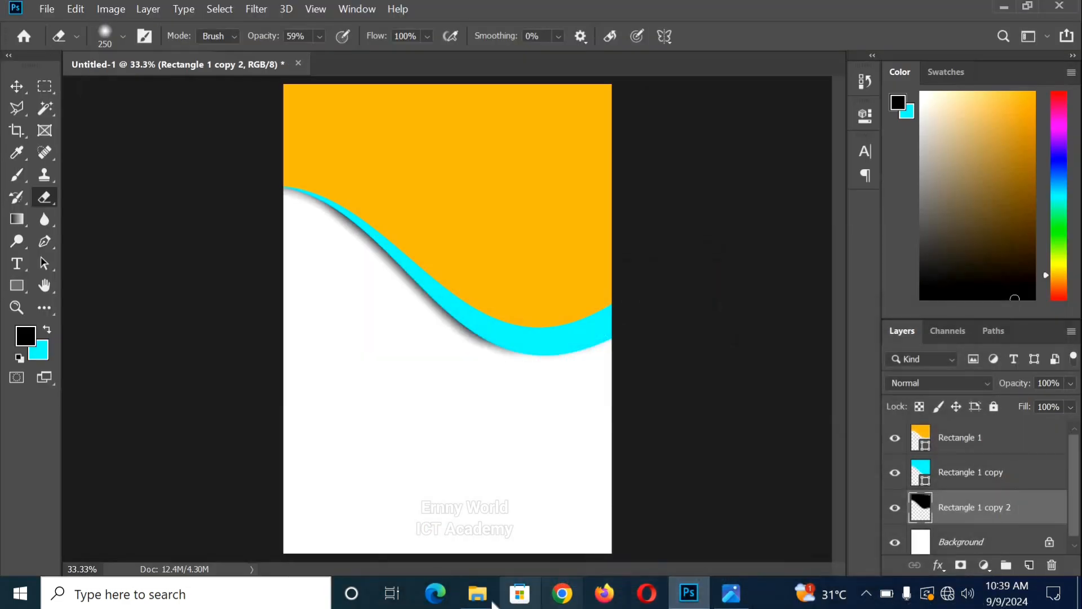
Switch to File Explorer and open the Graphics > Pictures > Adobe > Business-Educ folder.
{"action": "left_click", "coordinate": [478, 593]}
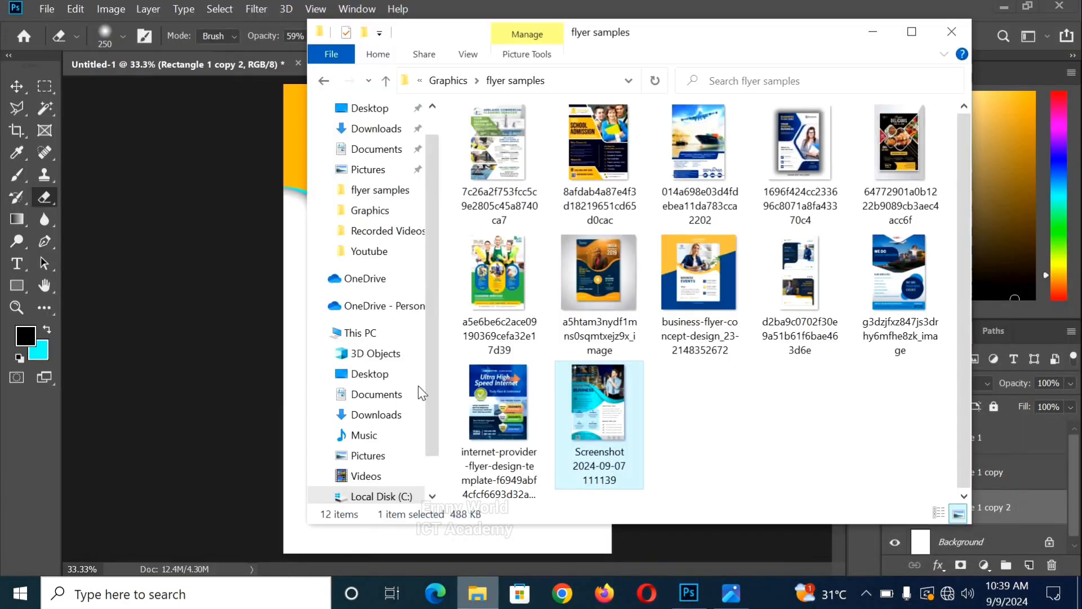
{"action": "left_click", "coordinate": [323, 80]}
{"action": "double_click", "coordinate": [516, 246]}
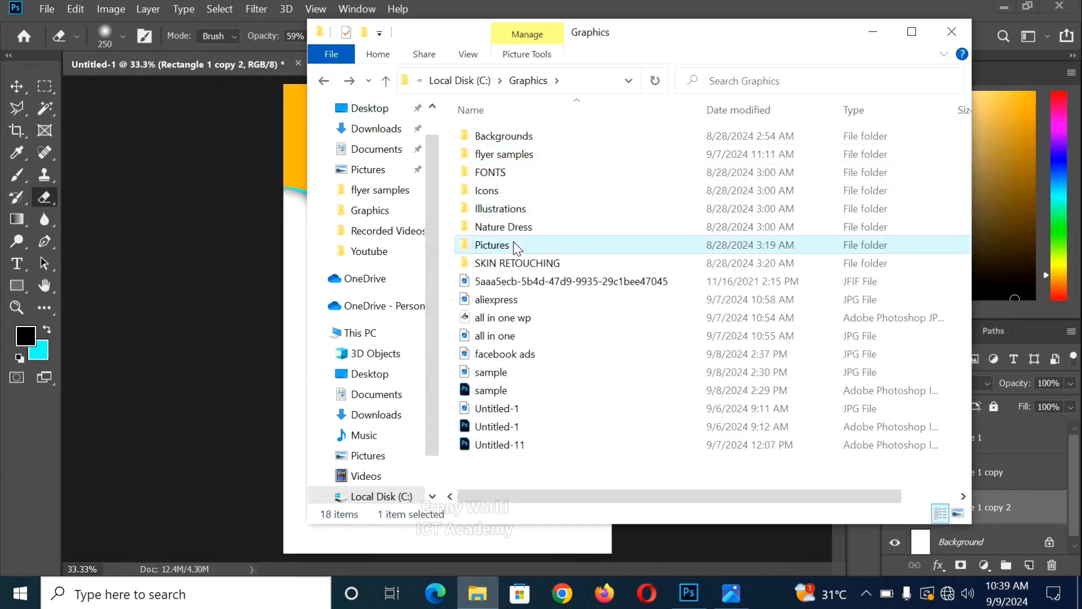
{"action": "double_click", "coordinate": [518, 168]}
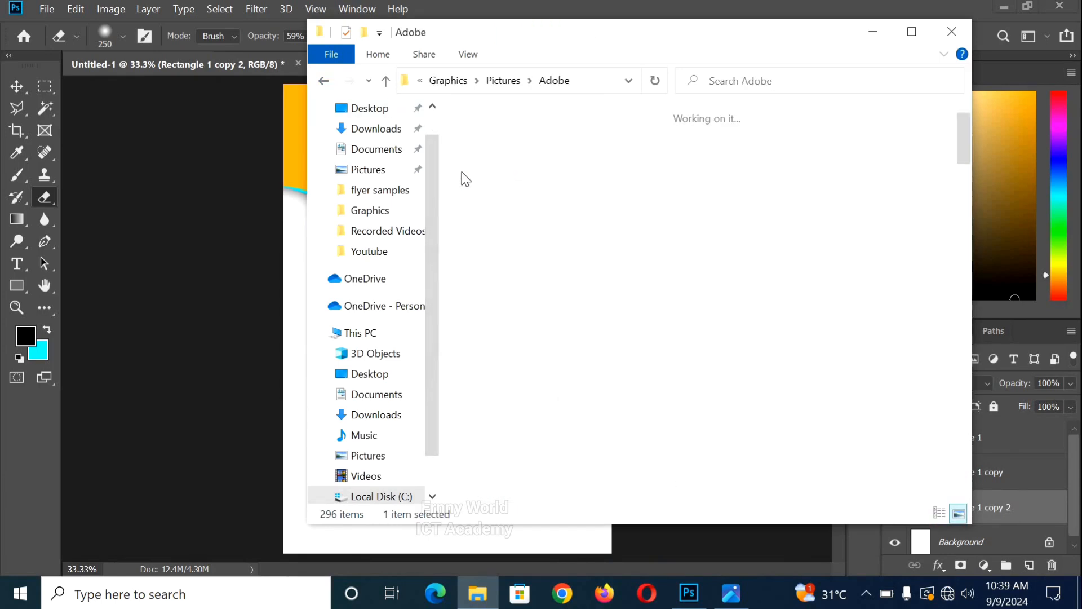
{"action": "double_click", "coordinate": [510, 164]}
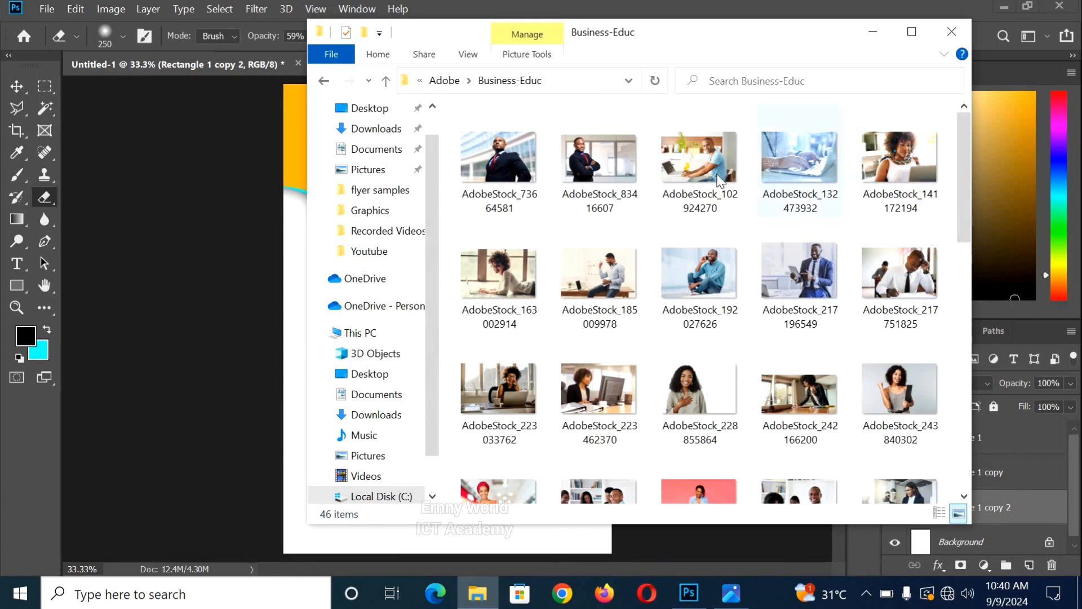
Place the AdobeStock_141172194 photo from the folder into the Photoshop flyer document.
{"action": "left_click", "coordinate": [906, 178]}
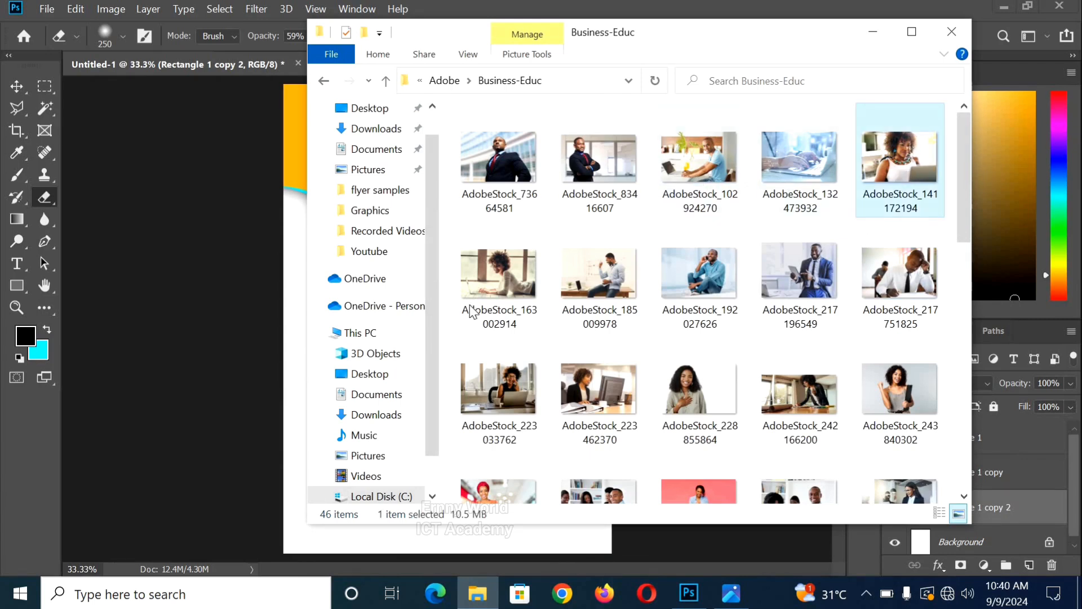
{"action": "left_click_drag", "start_coordinate": [473, 312], "coordinate": [282, 277]}
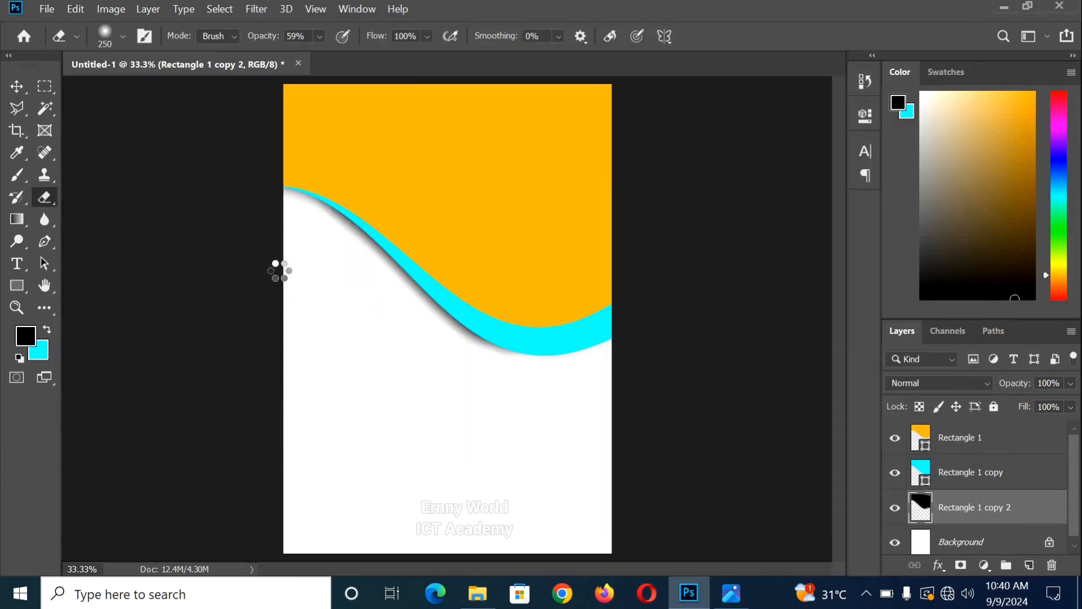
{"action": "left_click_drag", "start_coordinate": [278, 271], "coordinate": [278, 271]}
{"action": "left_click", "coordinate": [624, 37]}
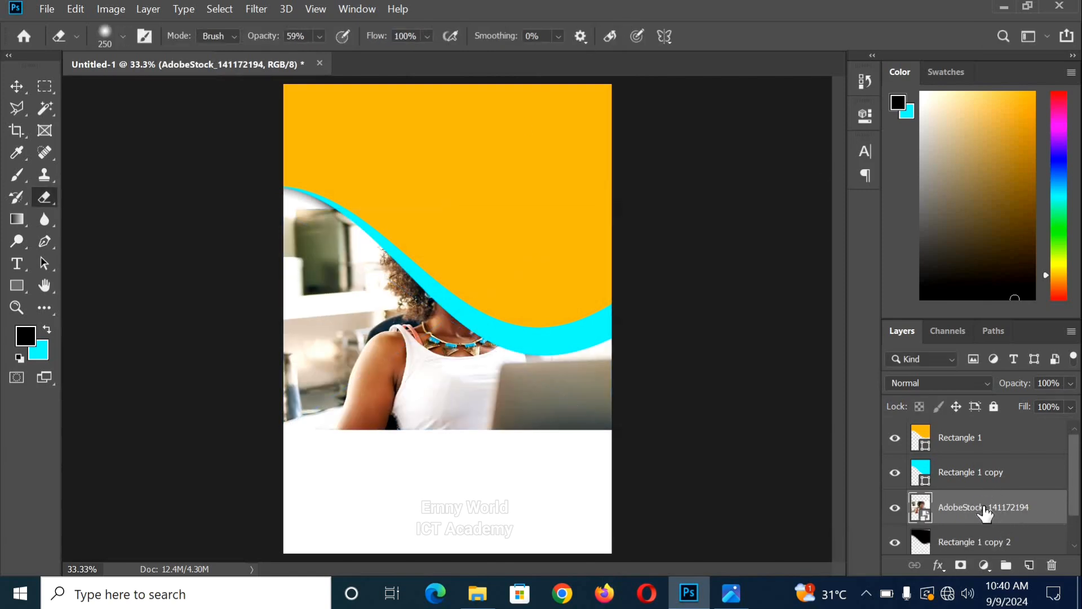
Bring the photo layer to the front of the stack and move the photo up over the flyer's header area.
{"action": "key", "text": "ctrl+shift+bracketright"}
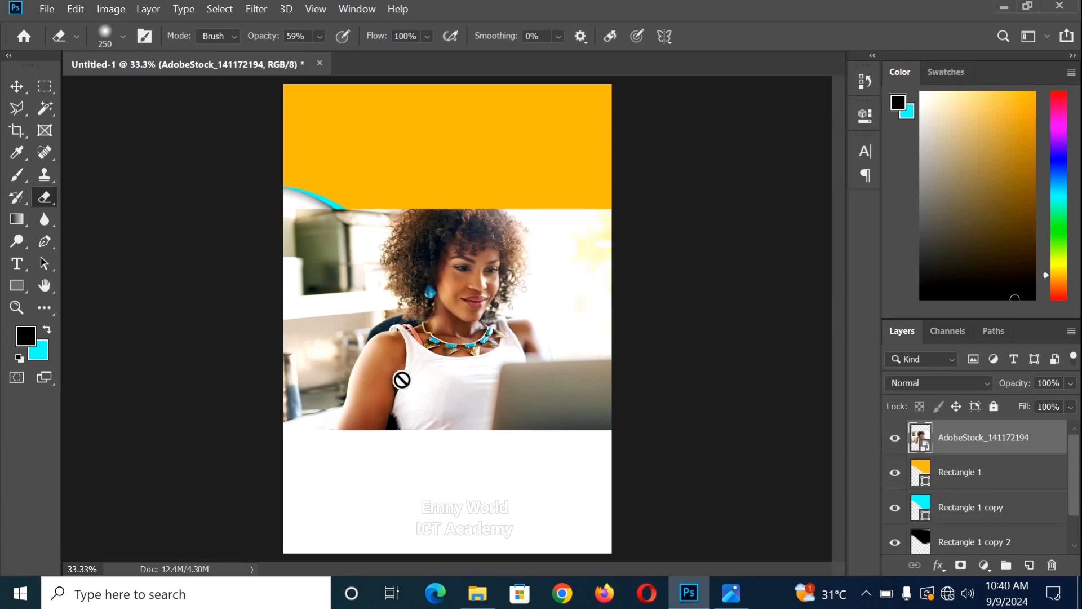
{"action": "left_click", "coordinate": [17, 87]}
{"action": "left_click_drag", "start_coordinate": [484, 305], "coordinate": [463, 175]}
Enlarge the photo to cover the full header width and clip it to the orange Rectangle 1 wave.
{"action": "left_click_drag", "start_coordinate": [592, 299], "coordinate": [640, 333]}
{"action": "left_click", "coordinate": [623, 37]}
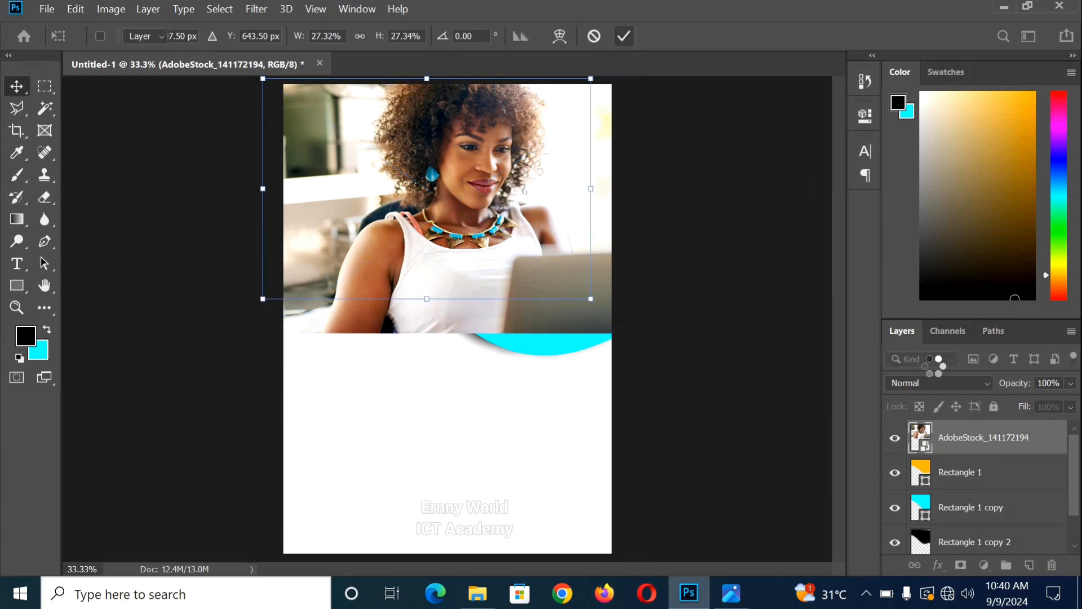
{"action": "right_click", "coordinate": [1011, 447]}
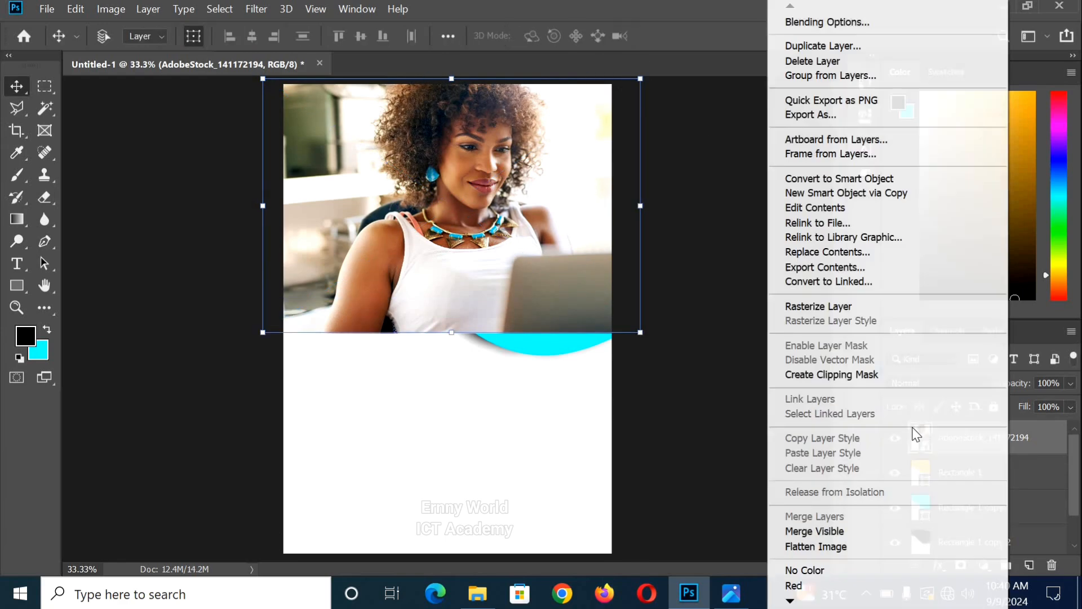
{"action": "left_click", "coordinate": [862, 377]}
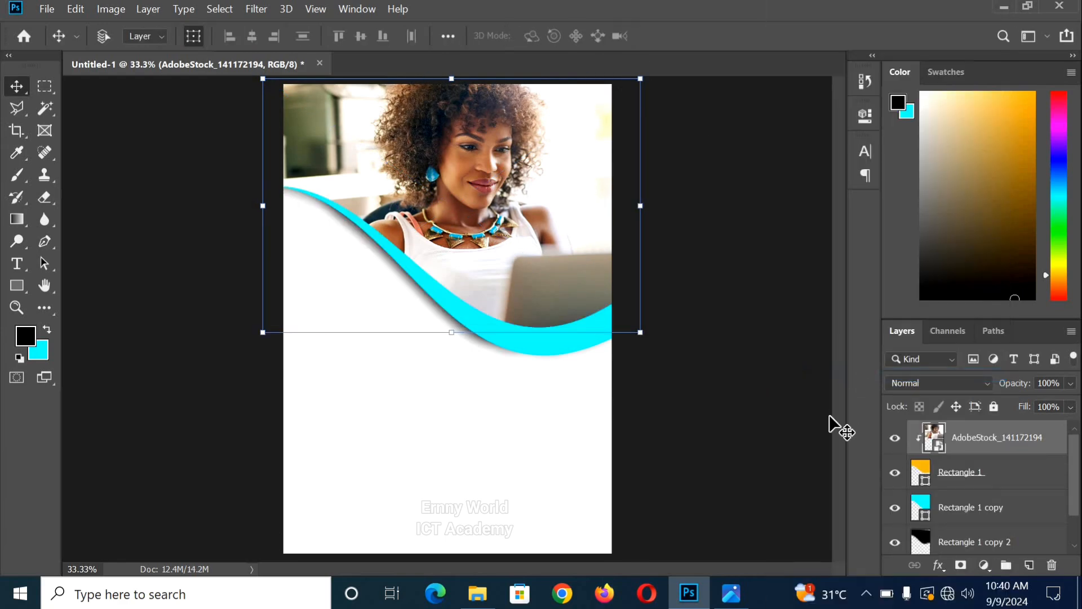
Check the reference flyer and draw an ellipse of 1345 by 1146 px on the lower part of the page.
{"action": "left_click", "coordinate": [733, 603]}
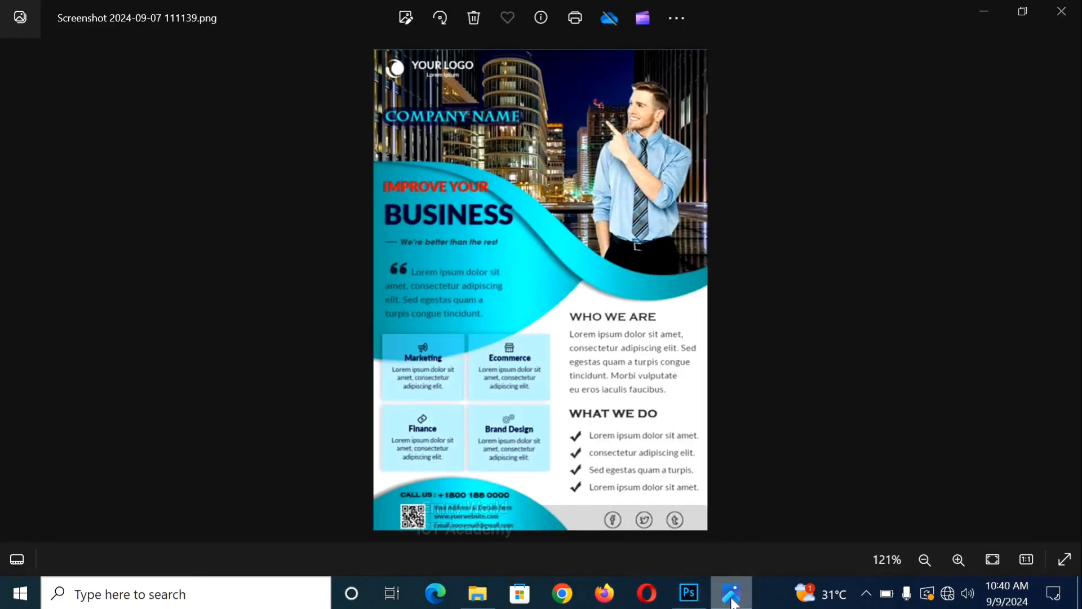
{"action": "left_click", "coordinate": [732, 602]}
{"action": "left_click", "coordinate": [732, 595]}
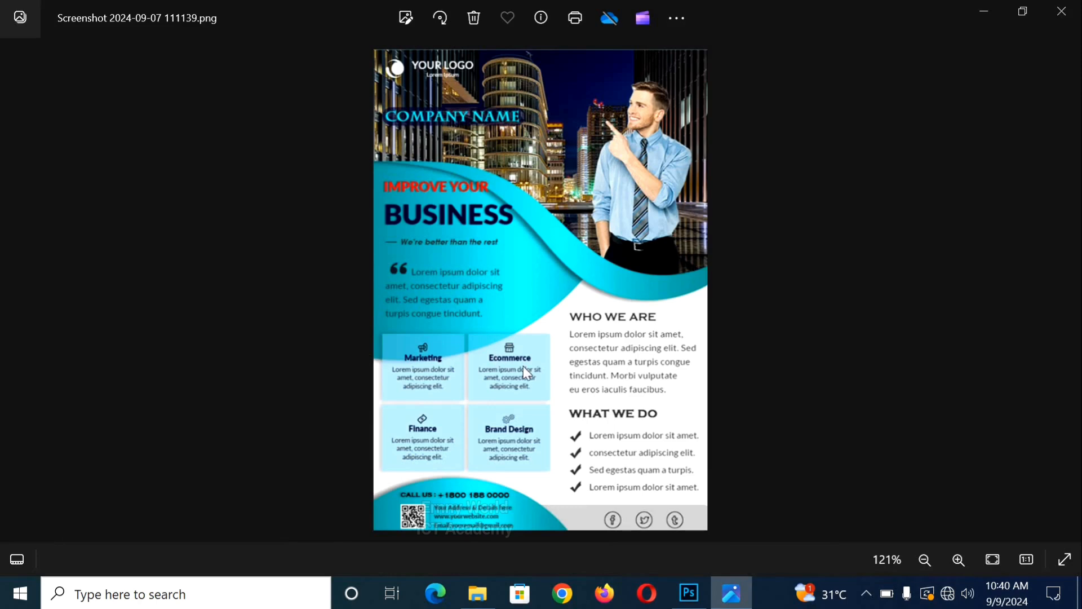
{"action": "left_click", "coordinate": [733, 589]}
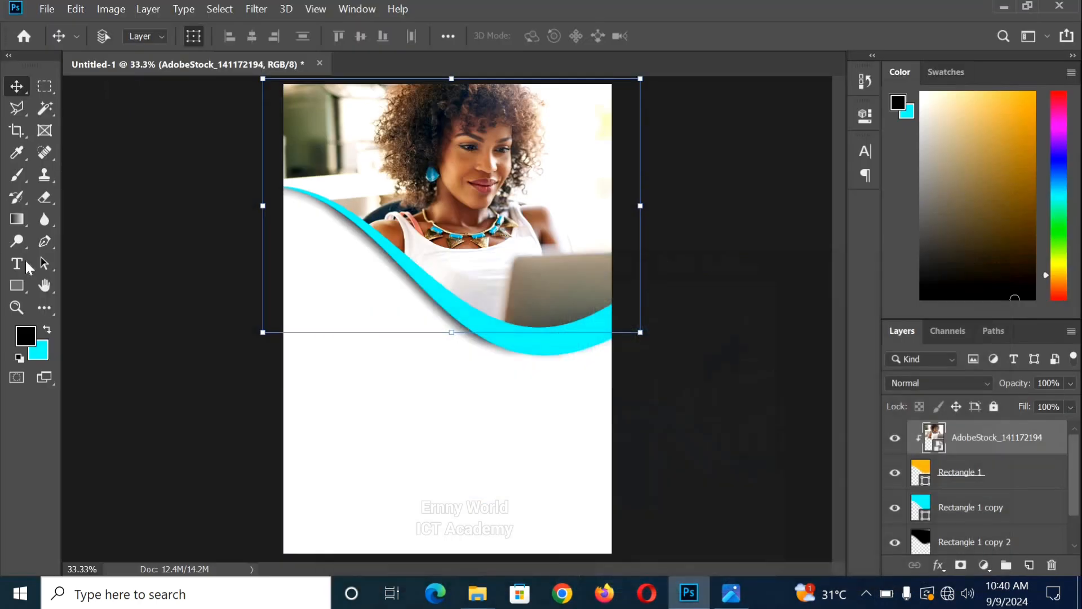
{"action": "right_click", "coordinate": [25, 283]}
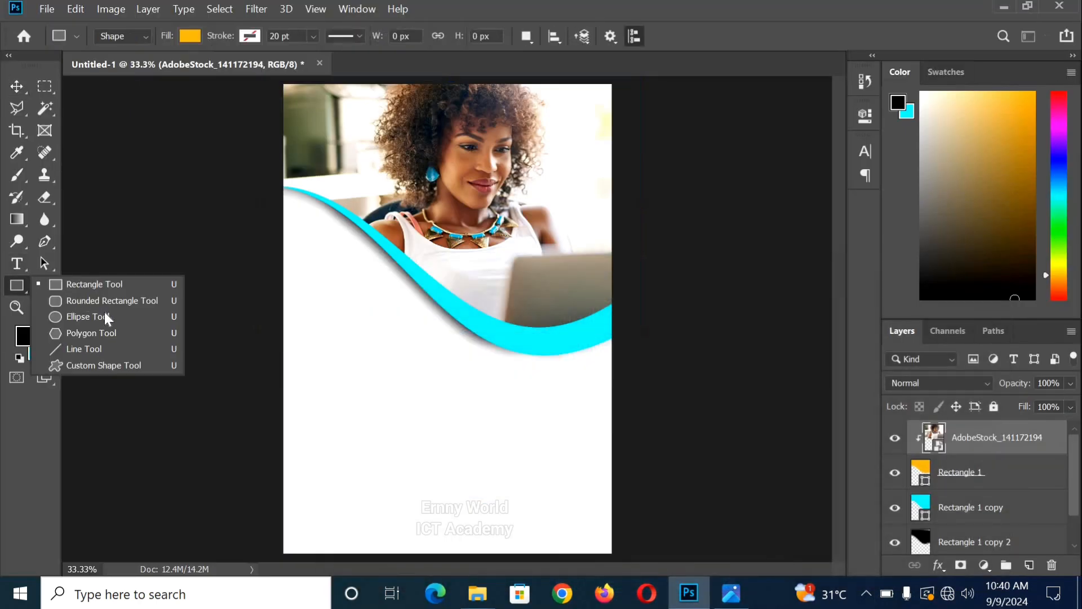
{"action": "left_click", "coordinate": [103, 313]}
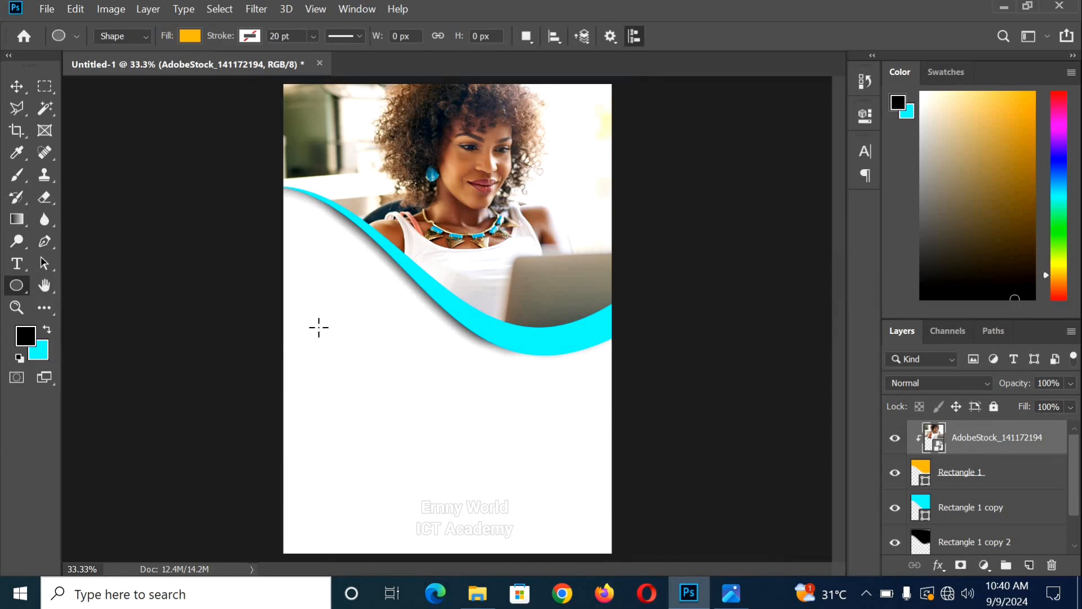
{"action": "left_click_drag", "start_coordinate": [319, 327], "coordinate": [573, 542]}
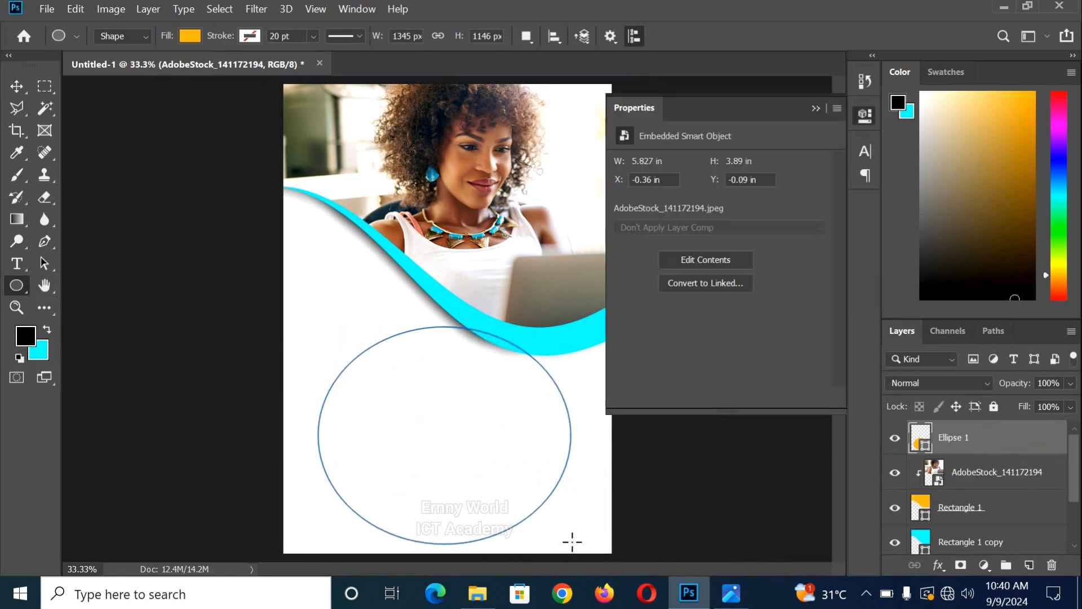
{"action": "left_click", "coordinate": [816, 108]}
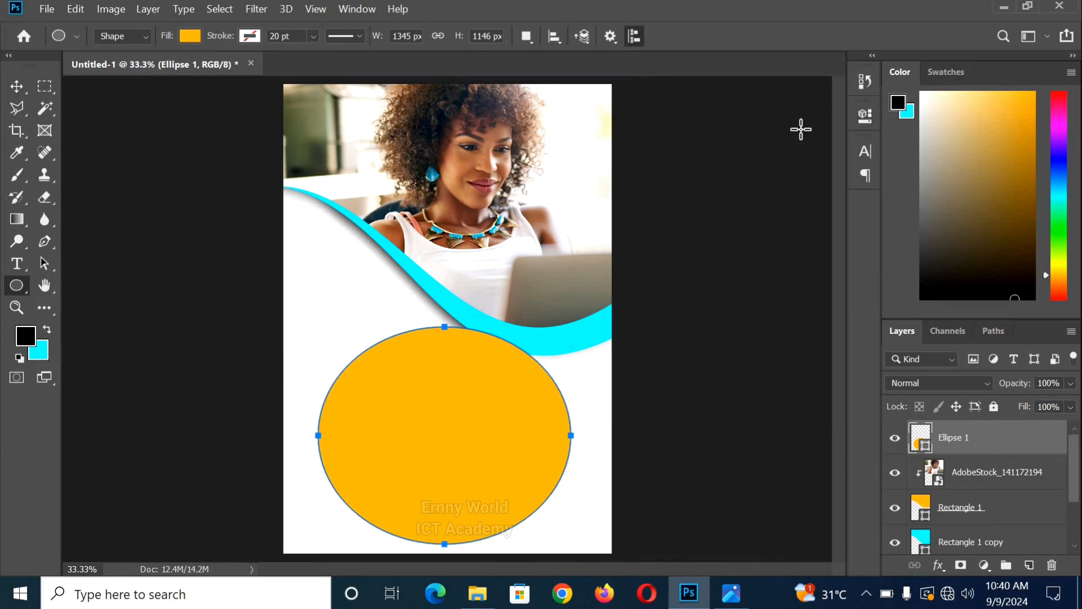
Fill the ellipse with the wave's cyan and move its layer below Rectangle 1 copy 2, just above the Background.
{"action": "left_click", "coordinate": [739, 603]}
{"action": "left_click", "coordinate": [746, 603]}
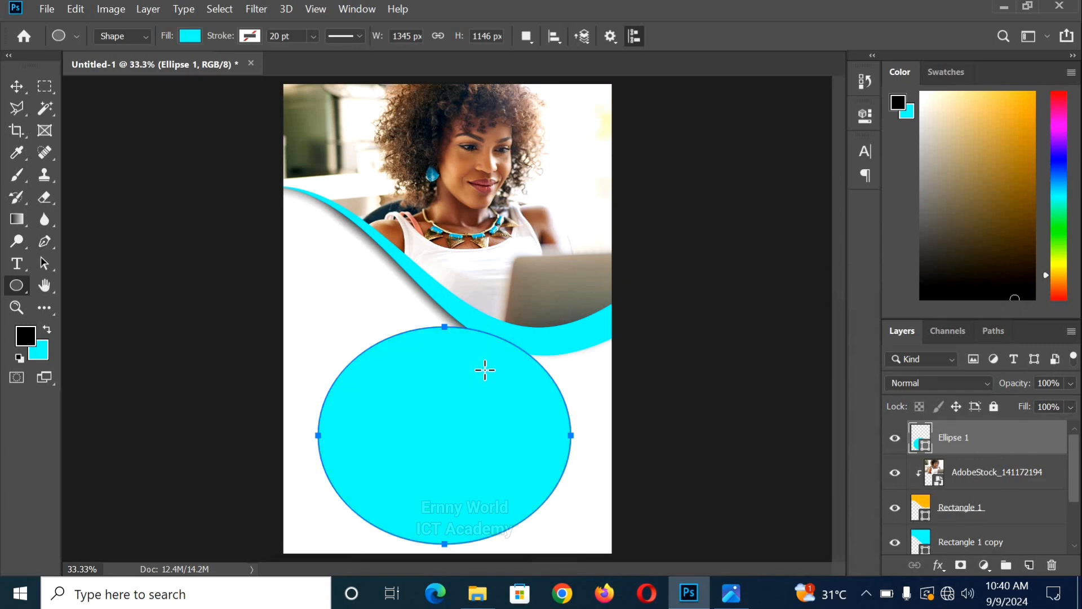
{"action": "scroll", "coordinate": [1003, 490], "scroll_direction": "down", "scroll_amount": 2}
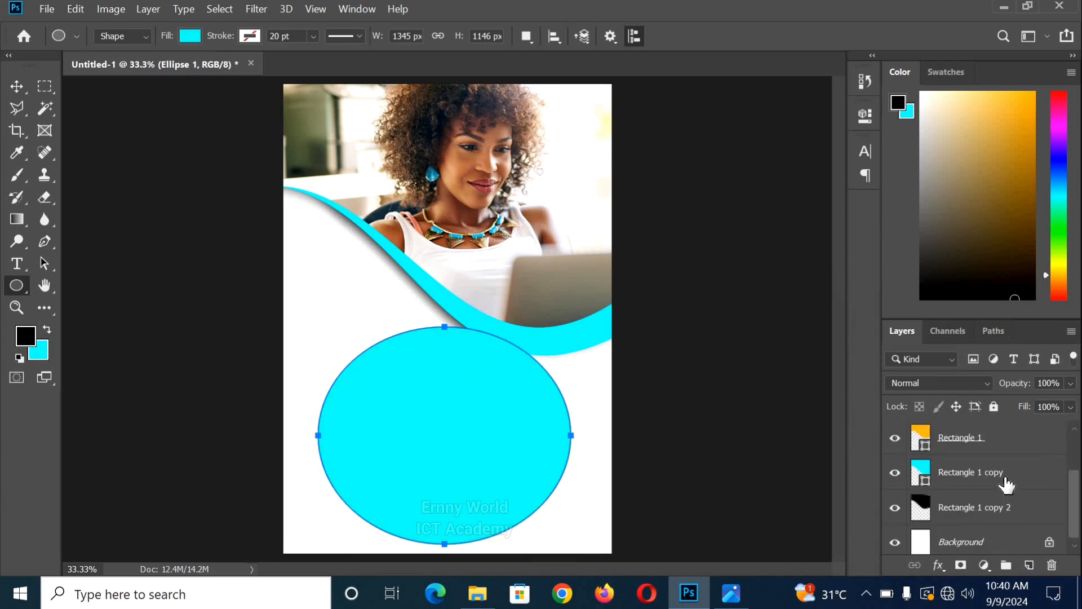
{"action": "scroll", "coordinate": [992, 474], "scroll_direction": "up", "scroll_amount": 2}
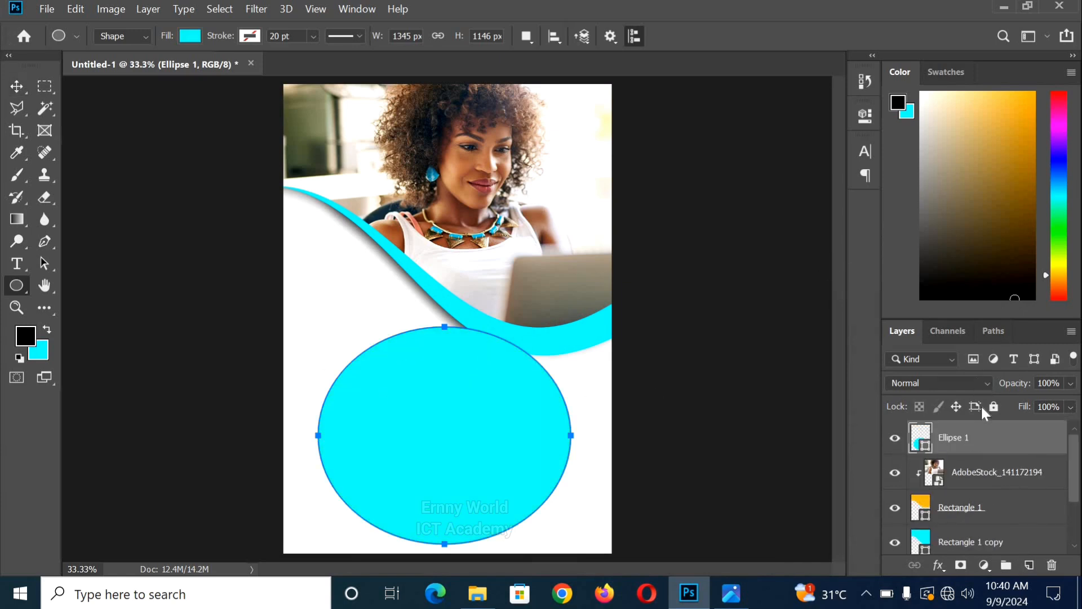
{"action": "left_click_drag", "start_coordinate": [975, 462], "coordinate": [992, 507]}
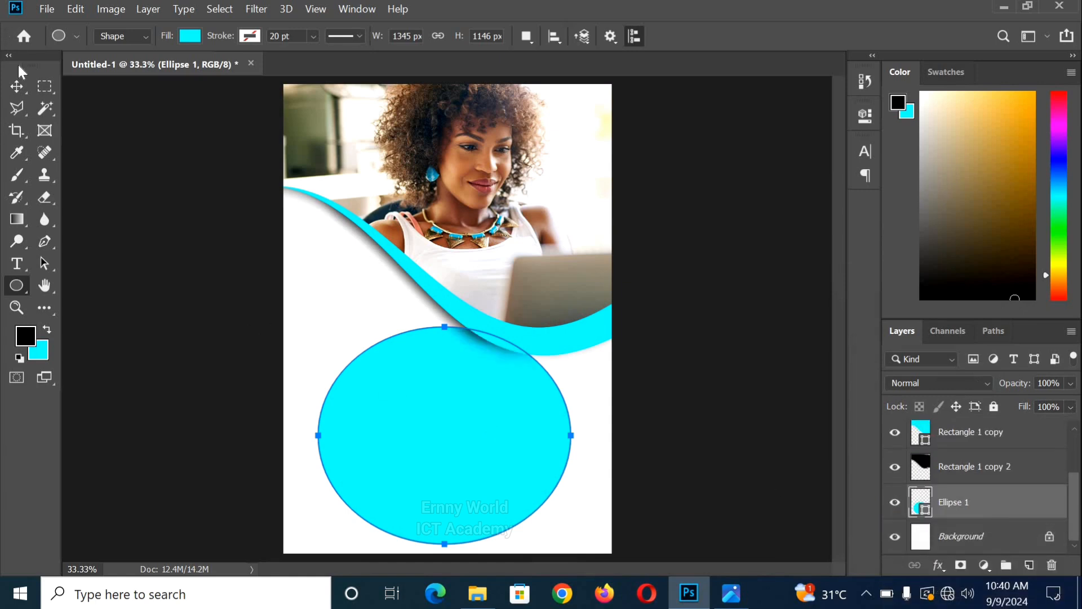
Move the ellipse up under the wave at the page's left edge and widen it to 131.67%, following the reference flyer.
{"action": "left_click", "coordinate": [15, 90]}
{"action": "left_click_drag", "start_coordinate": [476, 507], "coordinate": [367, 342]}
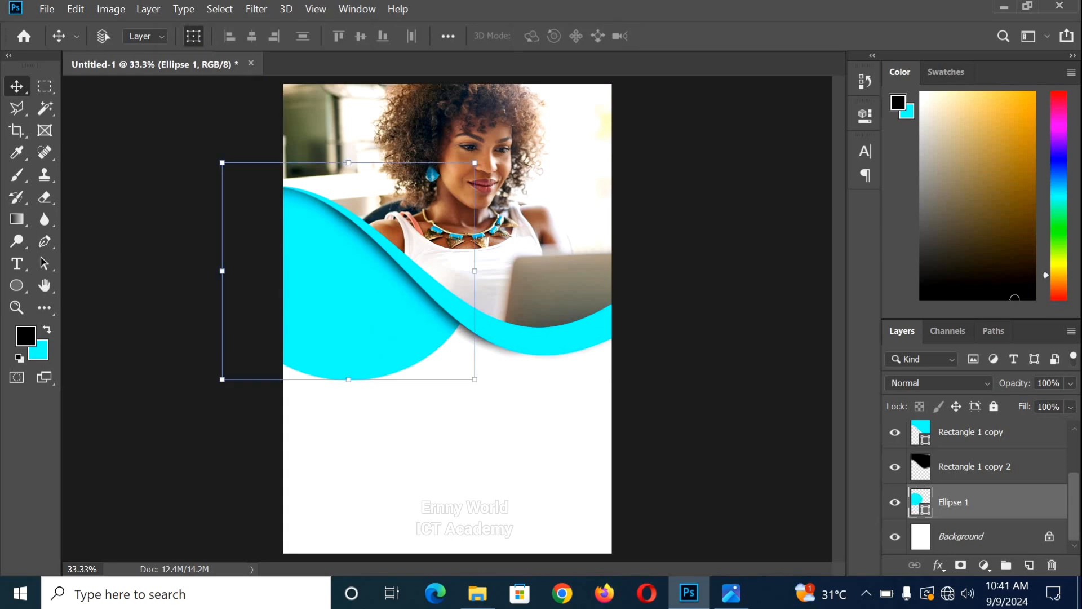
{"action": "left_click", "coordinate": [728, 602]}
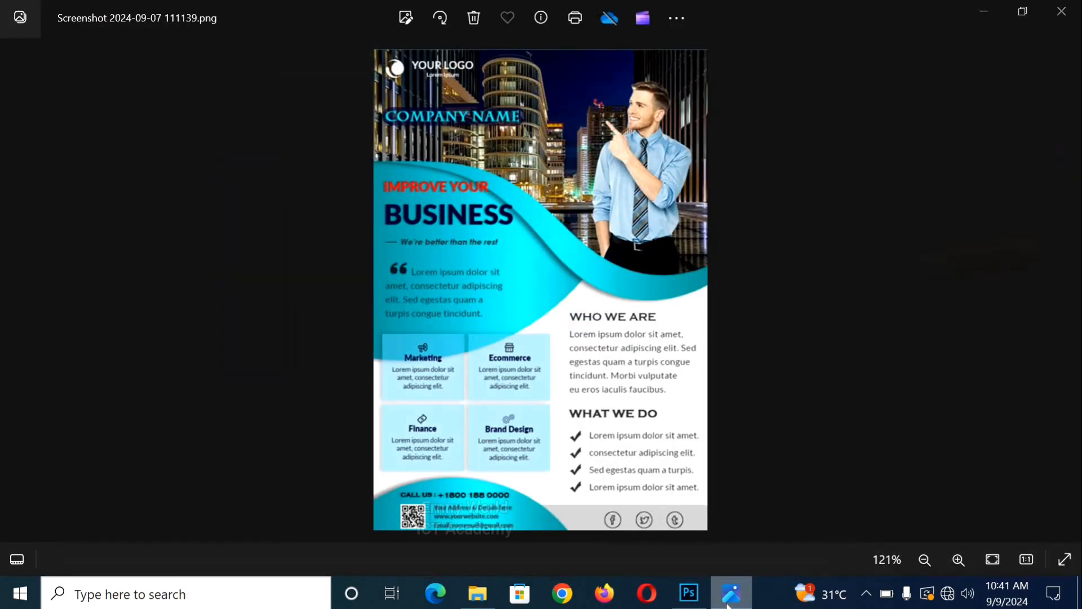
{"action": "key", "text": "alt+Tab"}
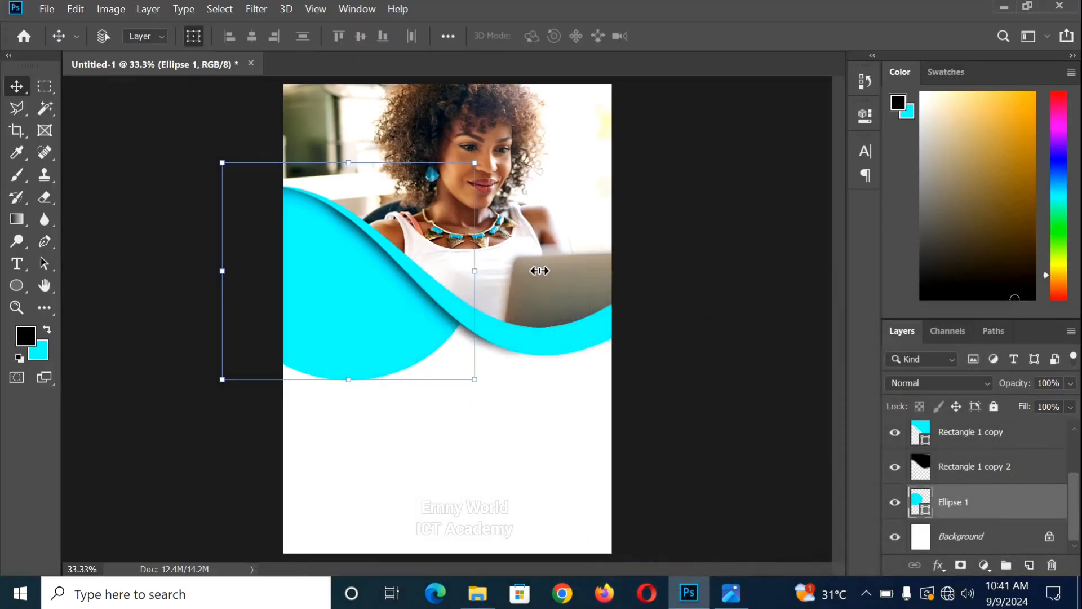
{"action": "left_click_drag", "start_coordinate": [540, 271], "coordinate": [555, 270]}
{"action": "left_click_drag", "start_coordinate": [404, 302], "coordinate": [384, 299]}
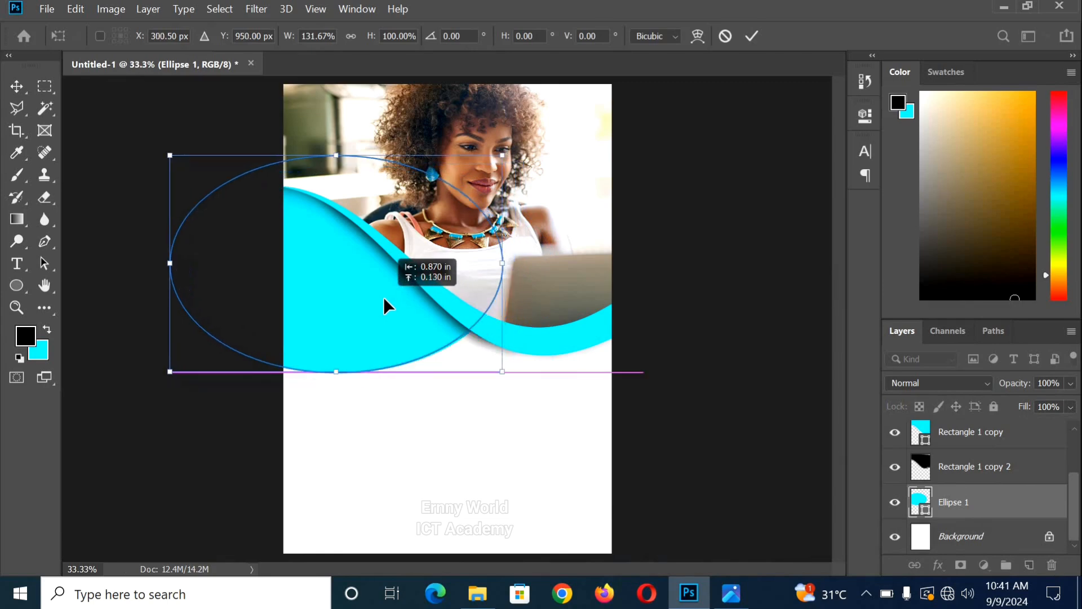
Compare with the reference flyer and rotate the ellipse by -5.68°.
{"action": "left_click", "coordinate": [730, 597]}
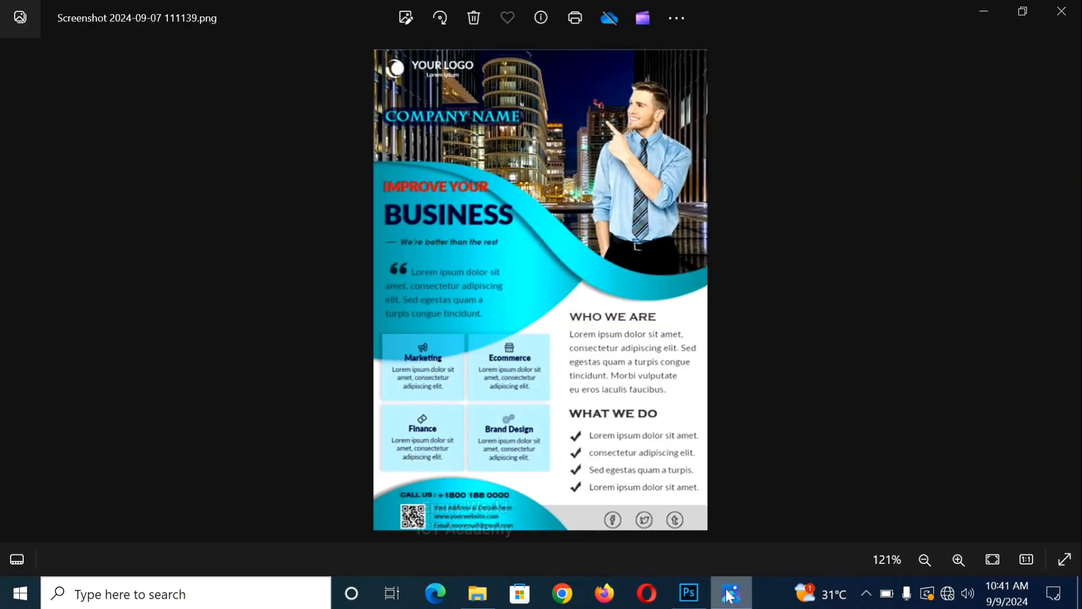
{"action": "left_click", "coordinate": [730, 597]}
{"action": "left_click_drag", "start_coordinate": [160, 376], "coordinate": [171, 393]}
{"action": "left_click", "coordinate": [752, 35]}
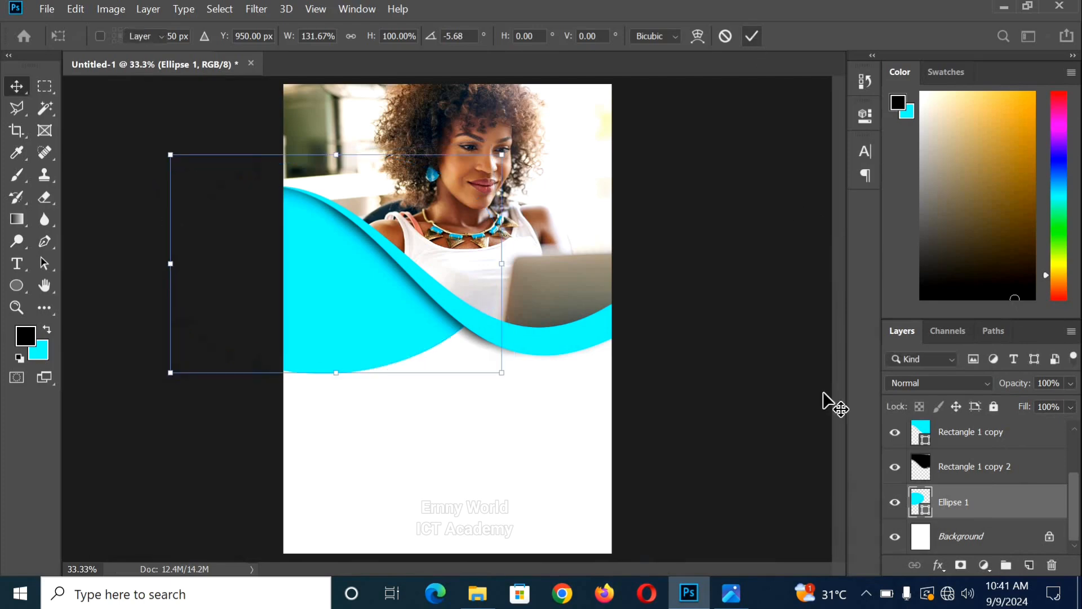
Check the reference flyer again and shift the rotated ellipse slightly down beneath the wave.
{"action": "left_click", "coordinate": [733, 593]}
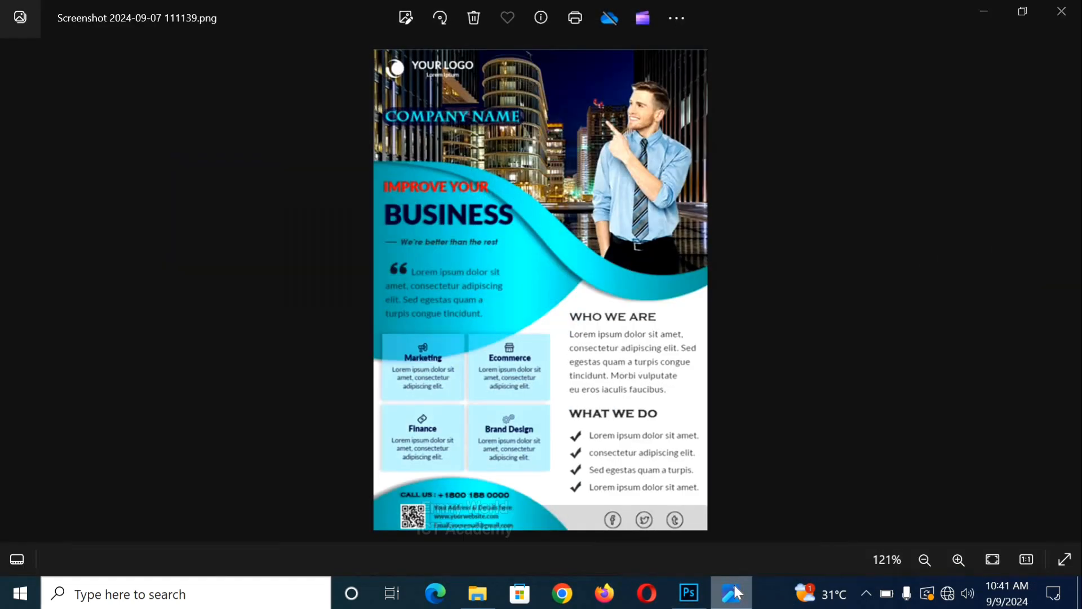
{"action": "left_click", "coordinate": [733, 593]}
{"action": "left_click_drag", "start_coordinate": [362, 349], "coordinate": [360, 356]}
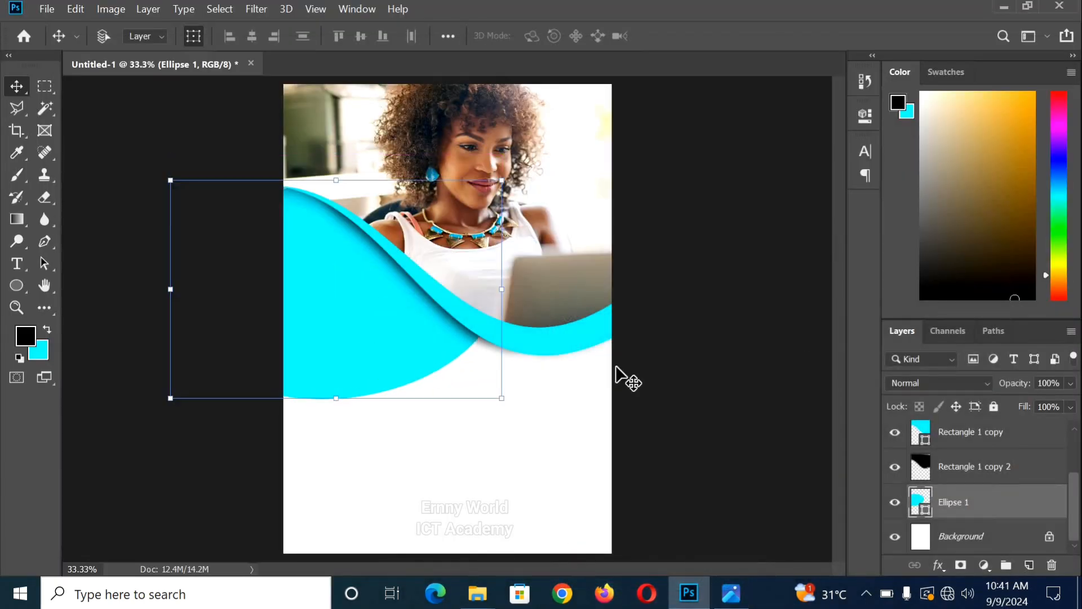
Draw a cyan rectangle of 468 by 357 px over the ellipse's lower left edge for the first service box.
{"action": "left_click", "coordinate": [729, 597]}
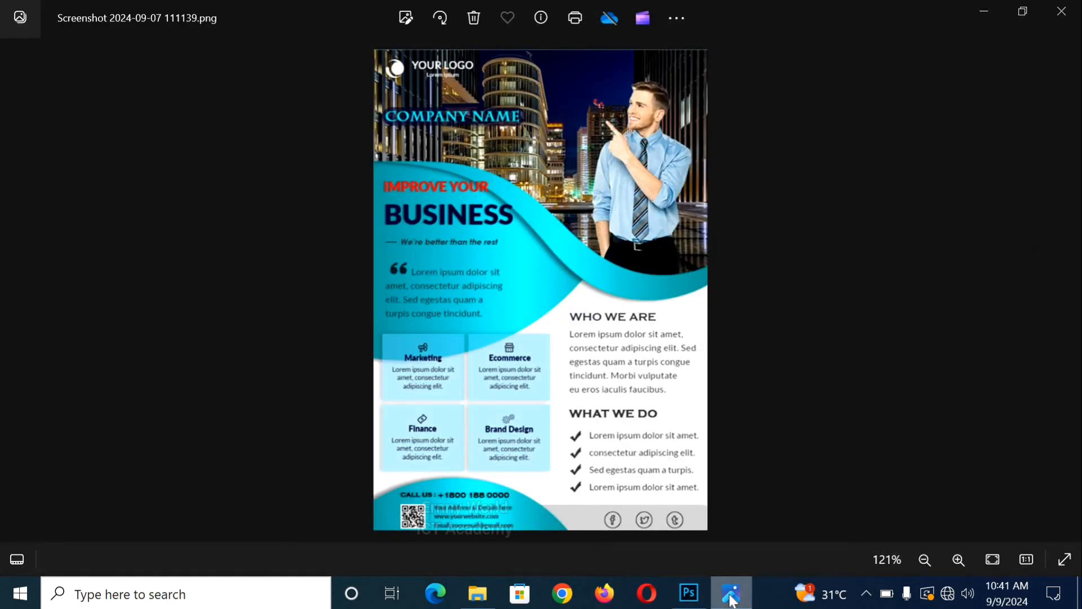
{"action": "left_click", "coordinate": [732, 599]}
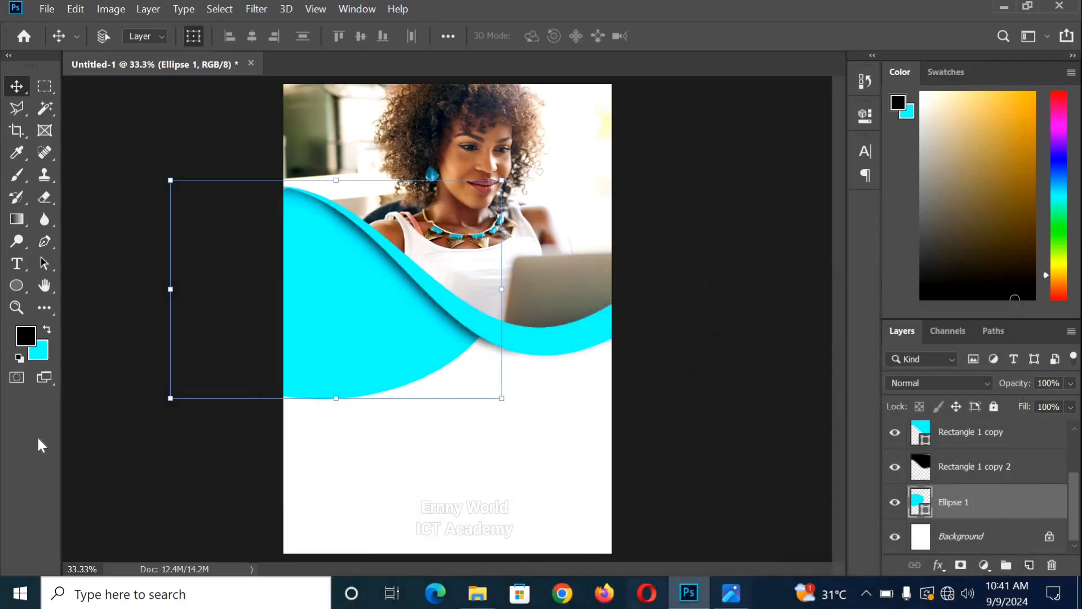
{"action": "left_click", "coordinate": [17, 287]}
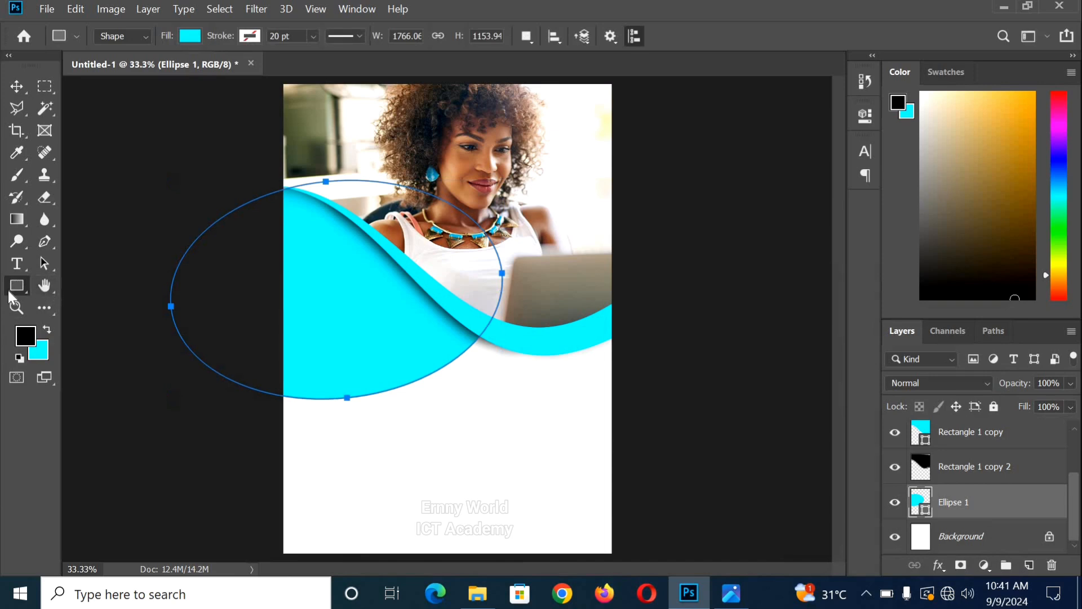
{"action": "right_click", "coordinate": [17, 286]}
{"action": "left_click", "coordinate": [79, 285]}
{"action": "left_click_drag", "start_coordinate": [304, 374], "coordinate": [393, 441]}
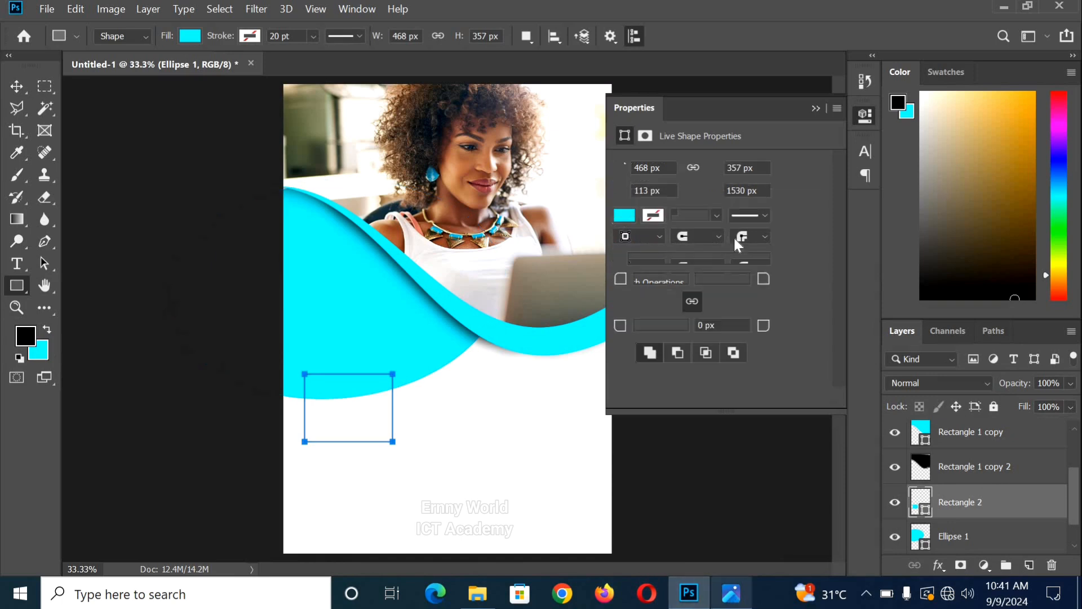
{"action": "left_click", "coordinate": [816, 108]}
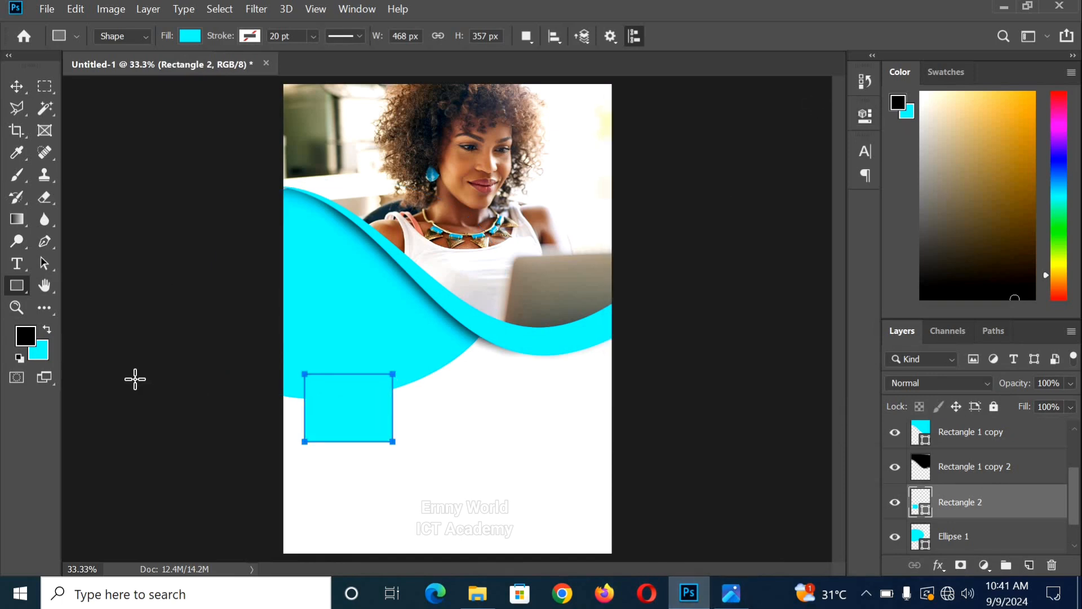
Recolour the first service box blue, lower its opacity to 53% and compare it with the reference flyer.
{"action": "left_click", "coordinate": [189, 36]}
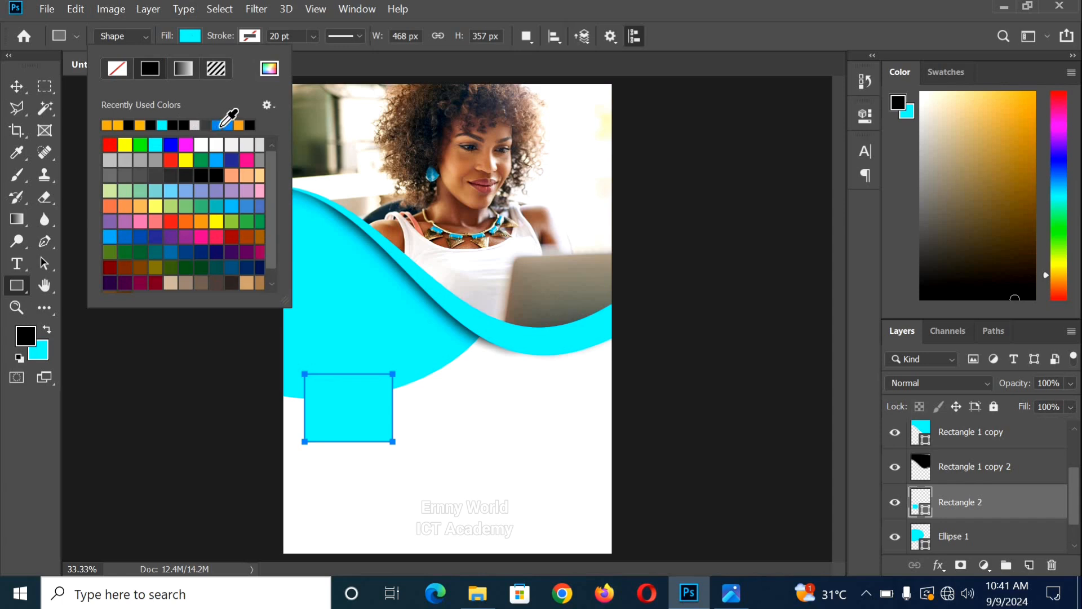
{"action": "left_click", "coordinate": [221, 125]}
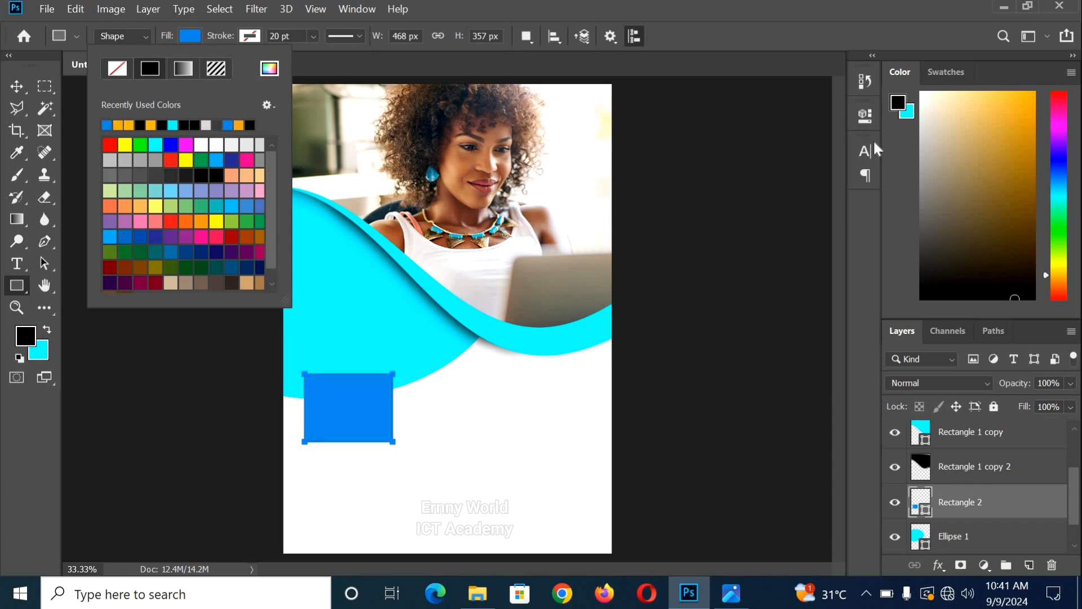
{"action": "left_click", "coordinate": [201, 34]}
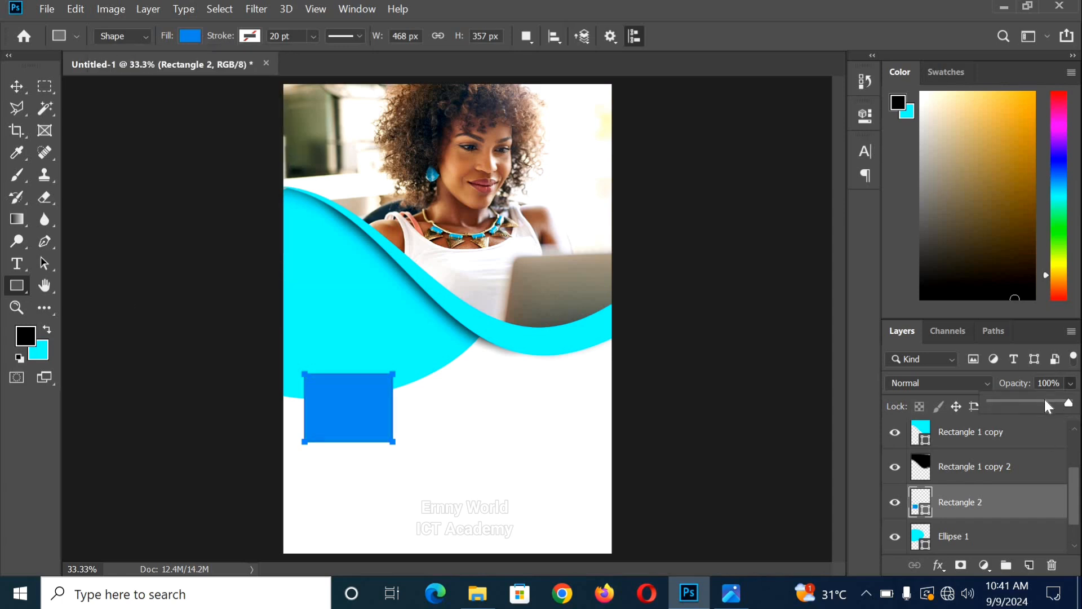
{"action": "left_click_drag", "start_coordinate": [1044, 401], "coordinate": [1034, 402]}
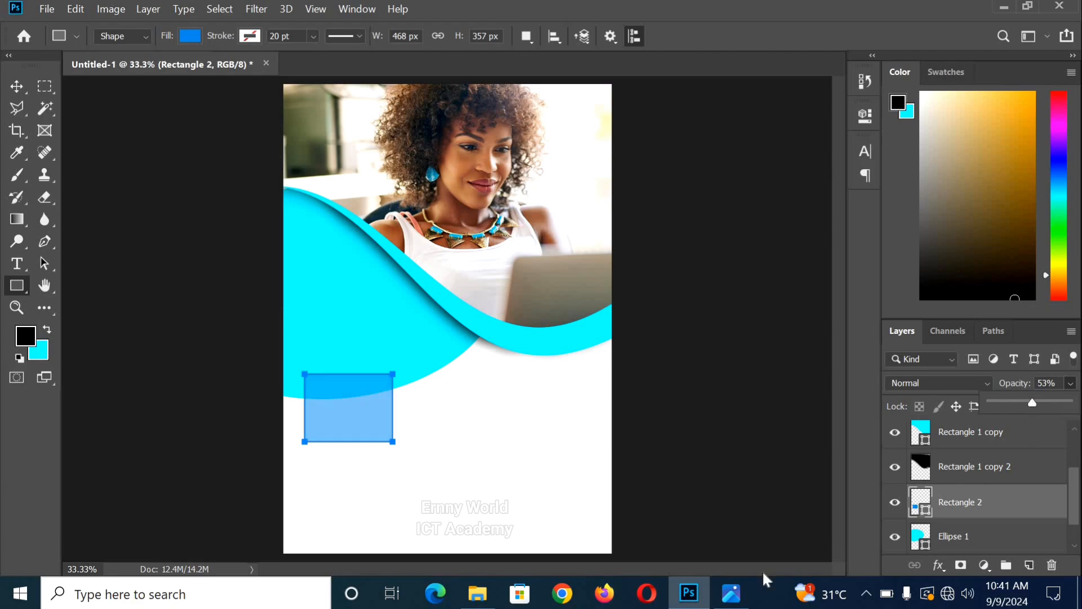
{"action": "left_click", "coordinate": [731, 598]}
{"action": "left_click", "coordinate": [731, 598]}
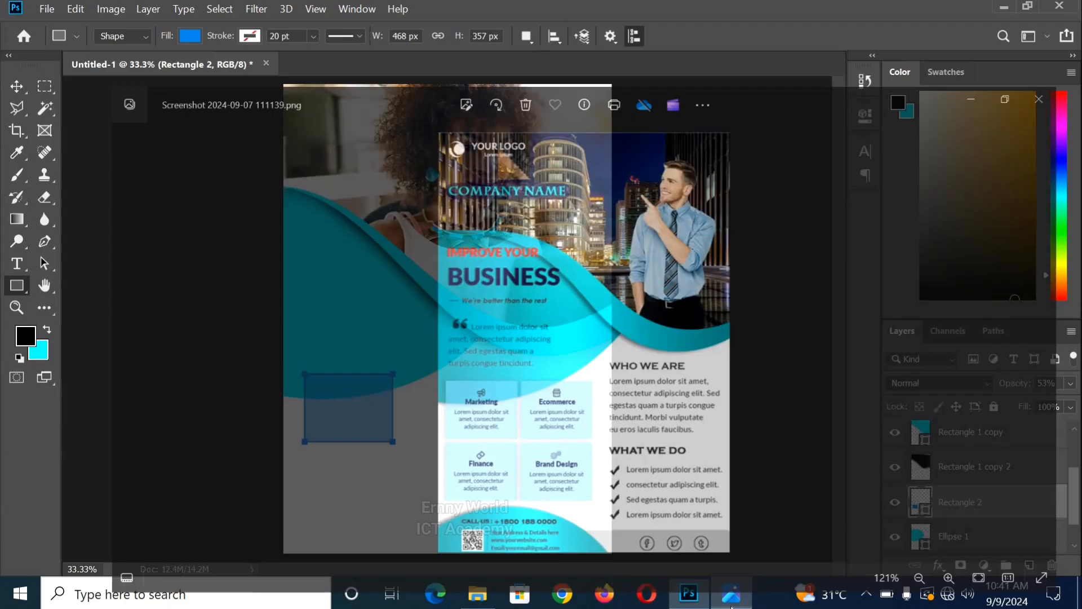
Move the service box left, close to the page's left edge, and check its placement against the reference flyer.
{"action": "left_click", "coordinate": [17, 85]}
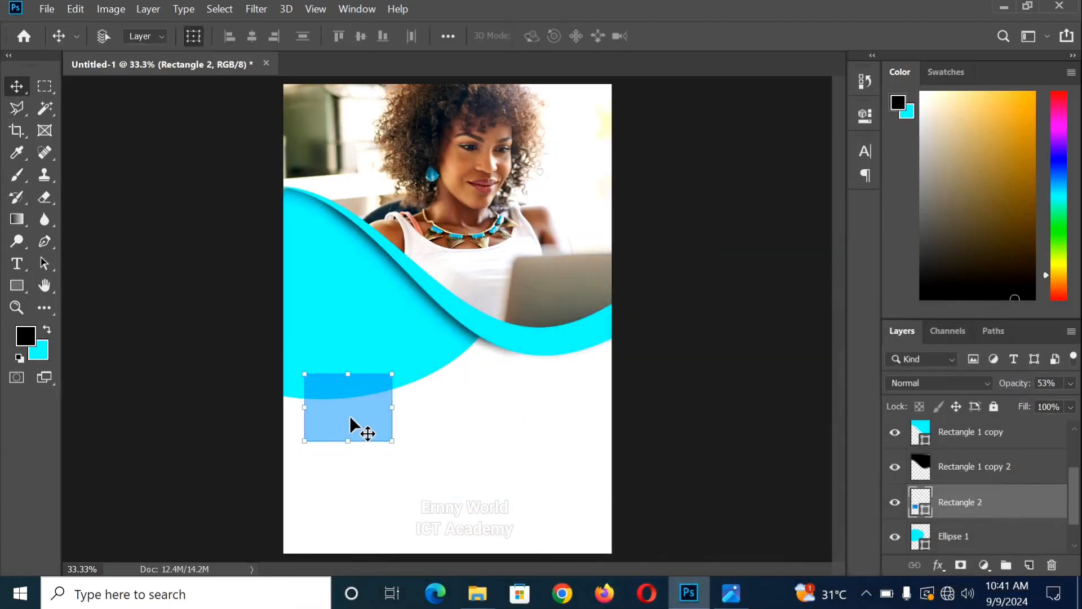
{"action": "left_click_drag", "start_coordinate": [347, 418], "coordinate": [344, 421]}
{"action": "left_click", "coordinate": [731, 593]}
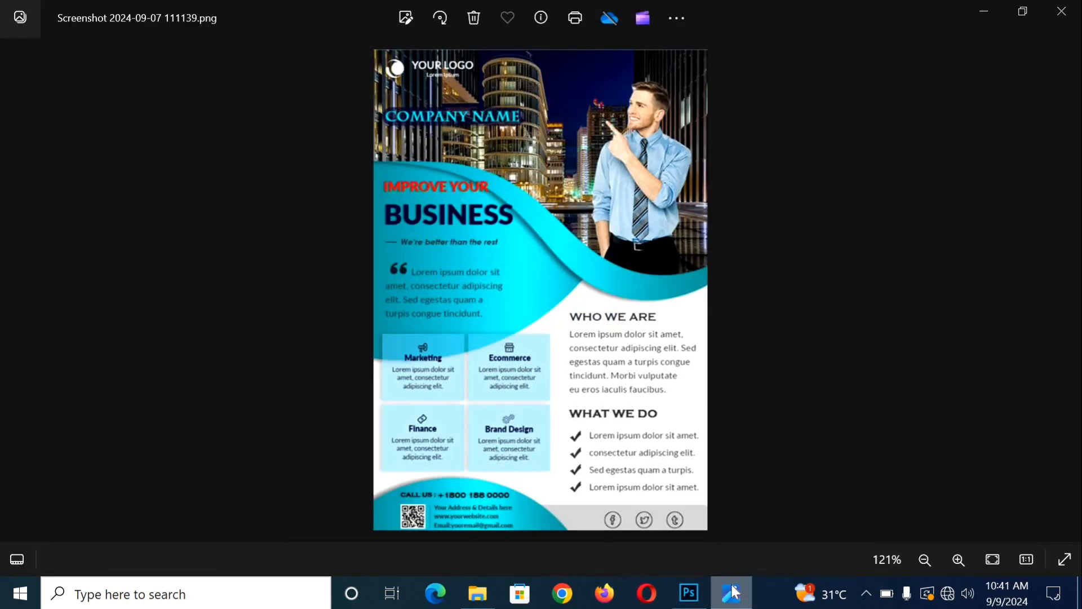
{"action": "left_click", "coordinate": [724, 585]}
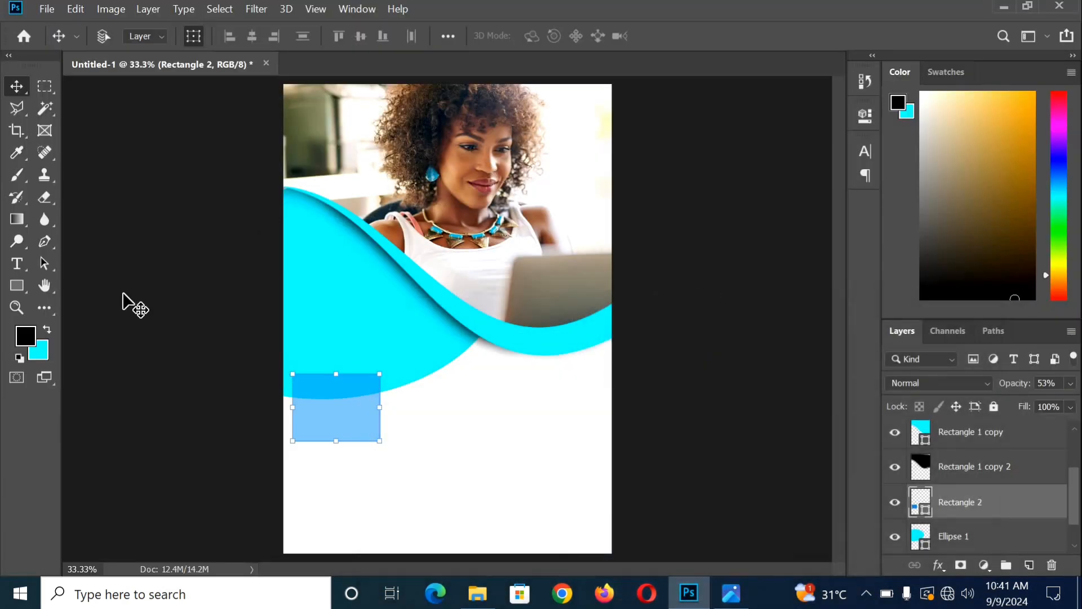
Duplicate the service box to the right in the same row and check the box layout on the reference flyer.
{"action": "left_click_drag", "start_coordinate": [325, 406], "coordinate": [428, 410]}
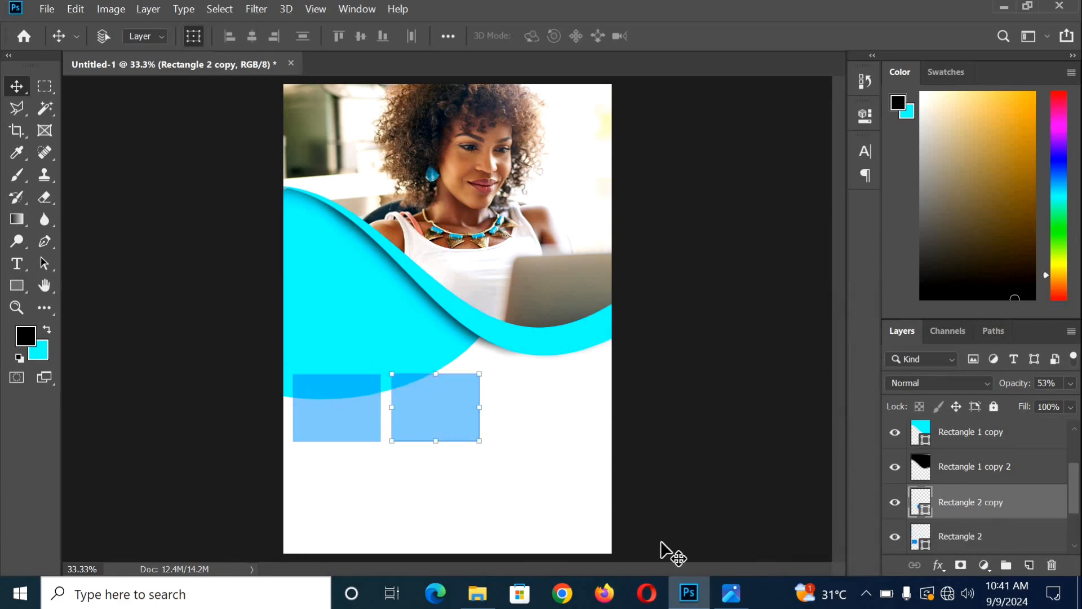
{"action": "left_click", "coordinate": [732, 593]}
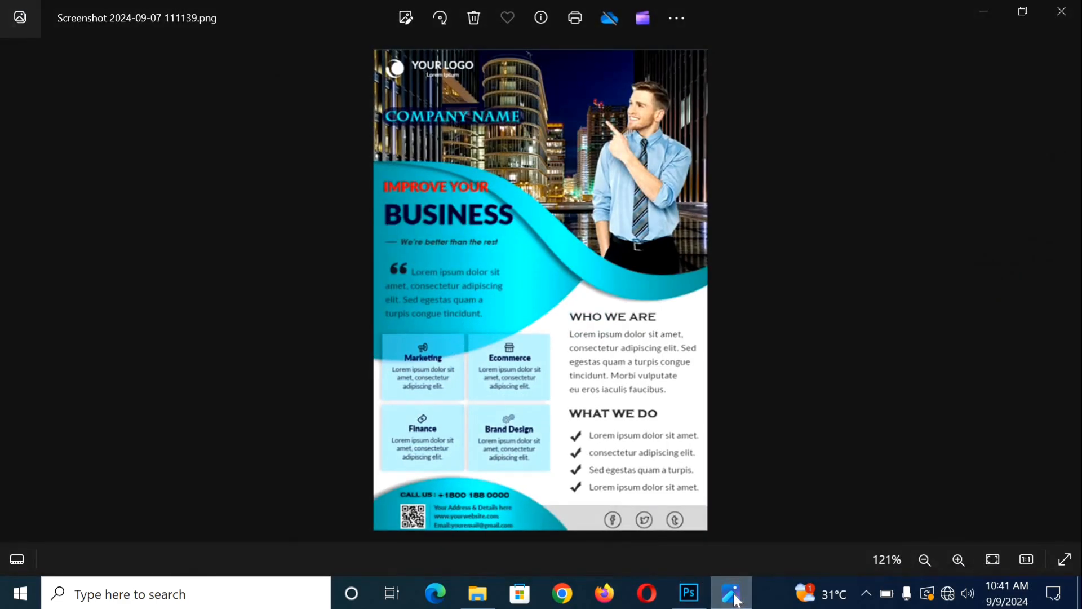
{"action": "left_click", "coordinate": [733, 596]}
Duplicate the second service box directly below itself and nudge the copy up to narrow the gap between them.
{"action": "left_click_drag", "start_coordinate": [429, 408], "coordinate": [431, 481]}
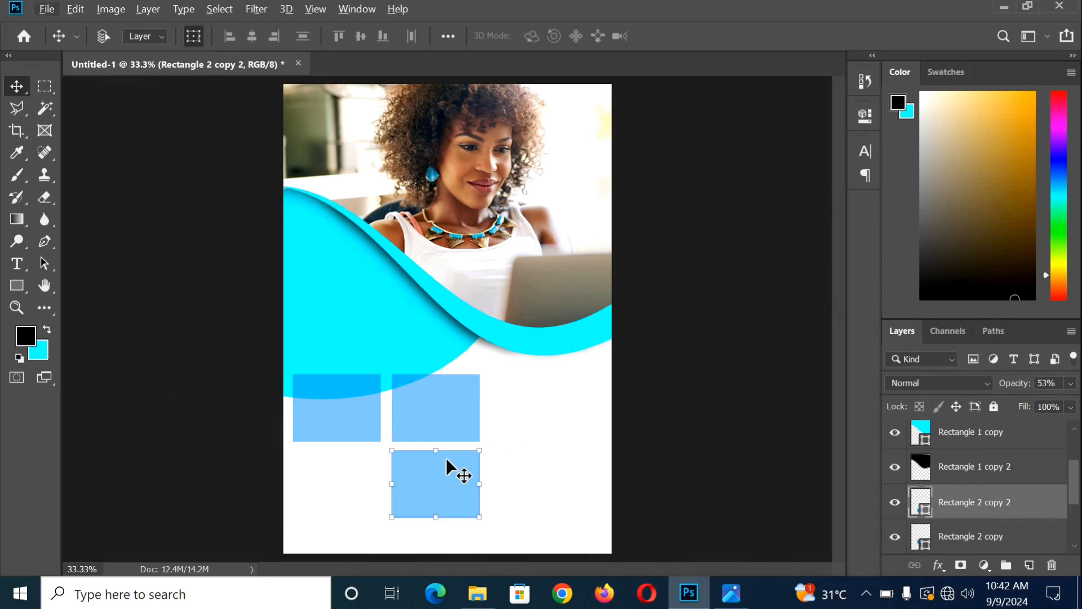
{"action": "key", "text": "Up"}
{"action": "key", "text": "Up"}
{"action": "key", "text": "Up"}
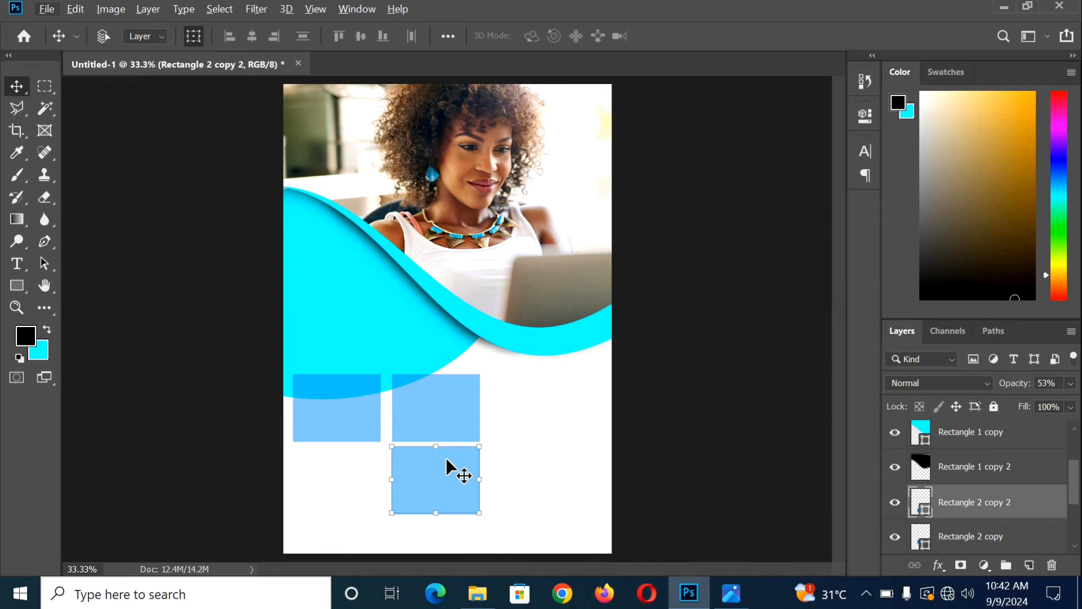
Select both boxes of the right column and nudge them left towards the first service box.
{"action": "scroll", "coordinate": [986, 467], "scroll_direction": "up", "scroll_amount": 1}
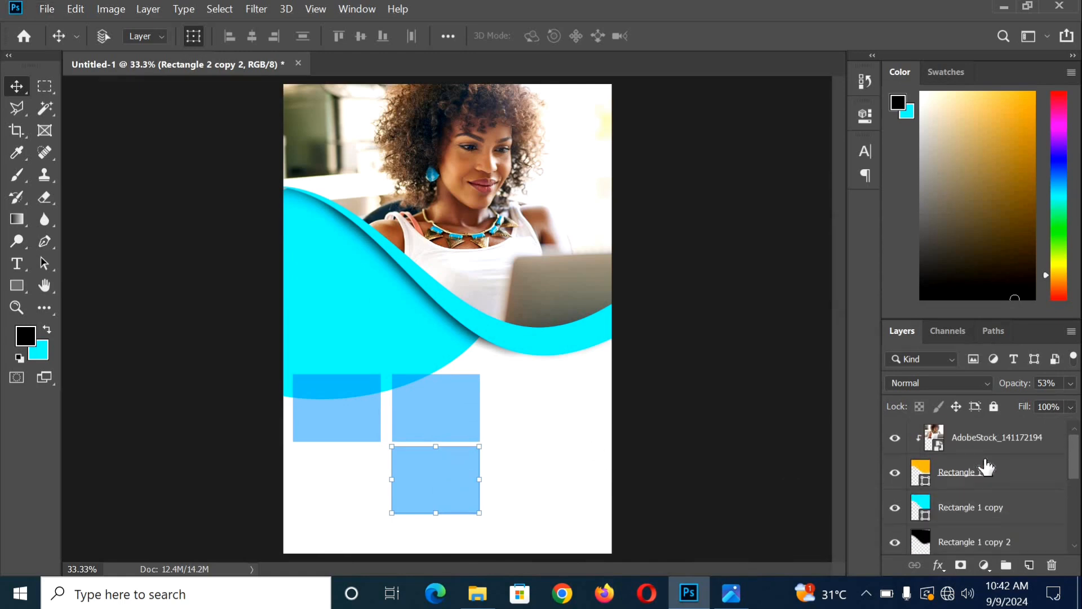
{"action": "scroll", "coordinate": [986, 468], "scroll_direction": "down", "scroll_amount": 1}
{"action": "left_click", "coordinate": [970, 544], "text": "shift"}
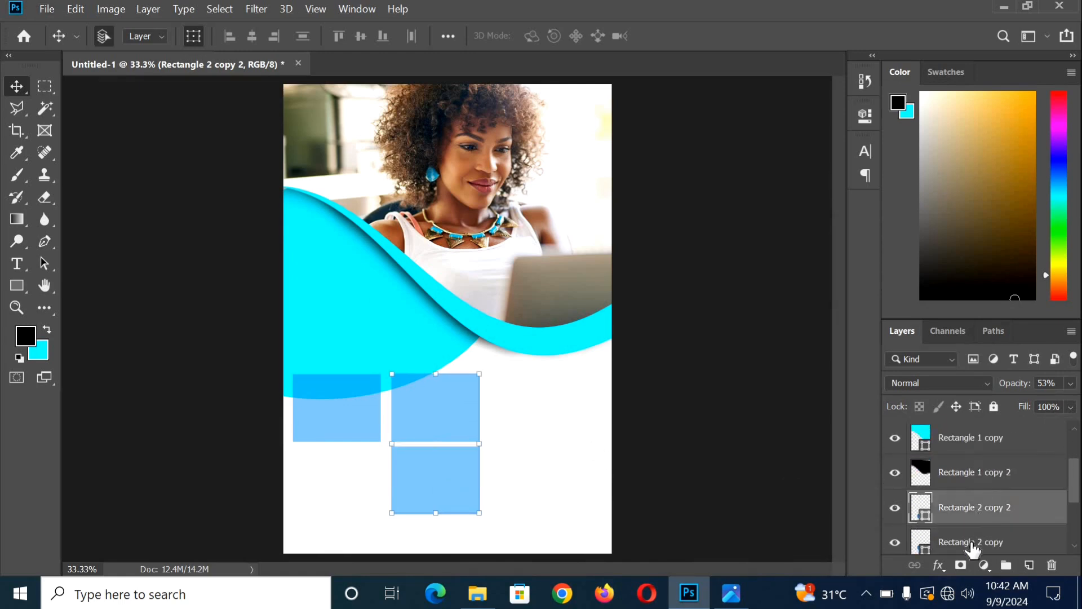
{"action": "key", "text": "Left"}
{"action": "key", "text": "Left"}
{"action": "key", "text": "Left"}
{"action": "key", "text": "Left"}
{"action": "key", "text": "Left"}
{"action": "key", "text": "Left"}
{"action": "key", "text": "Left"}
{"action": "key", "text": "Left"}
{"action": "key", "text": "Left"}
{"action": "key", "text": "Left"}
{"action": "key", "text": "Left"}
{"action": "key", "text": "Left"}
{"action": "key", "text": "Left"}
{"action": "key", "text": "Left"}
{"action": "key", "text": "Left"}
{"action": "key", "text": "Left"}
{"action": "key", "text": "Left"}
{"action": "key", "text": "Left"}
{"action": "key", "text": "Left"}
{"action": "key", "text": "Left"}
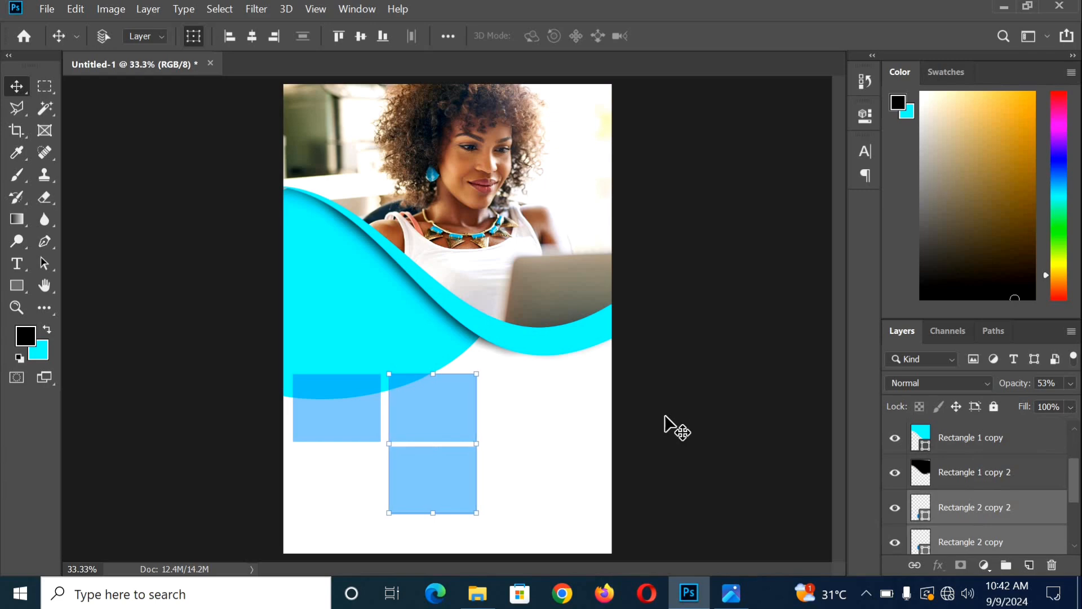
Compare the box spacing with the reference flyer and nudge the right column further left to leave a thin gap.
{"action": "left_click", "coordinate": [728, 589]}
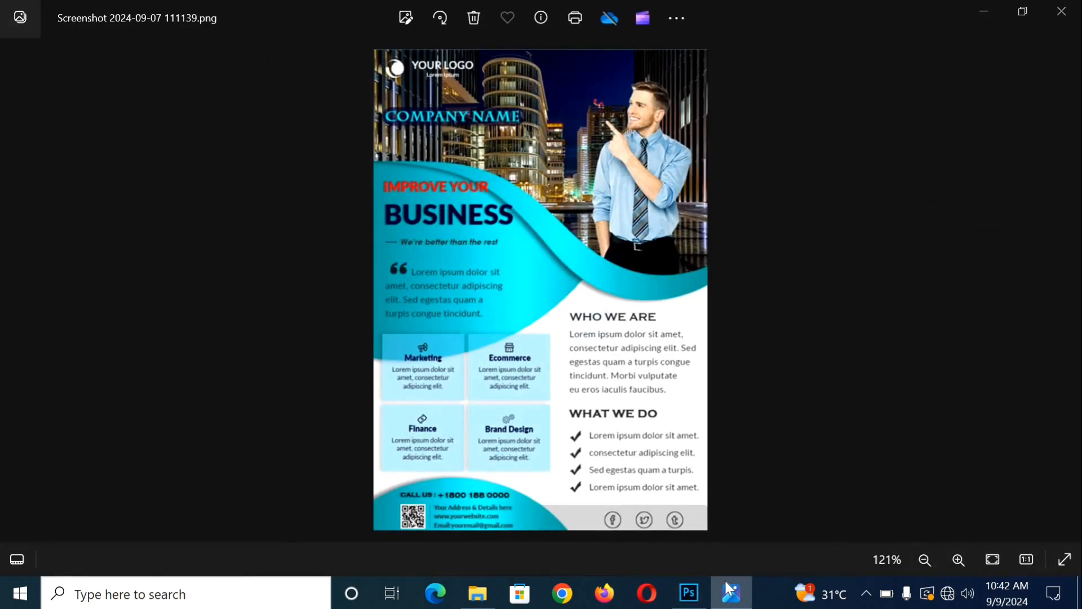
{"action": "left_click", "coordinate": [726, 584]}
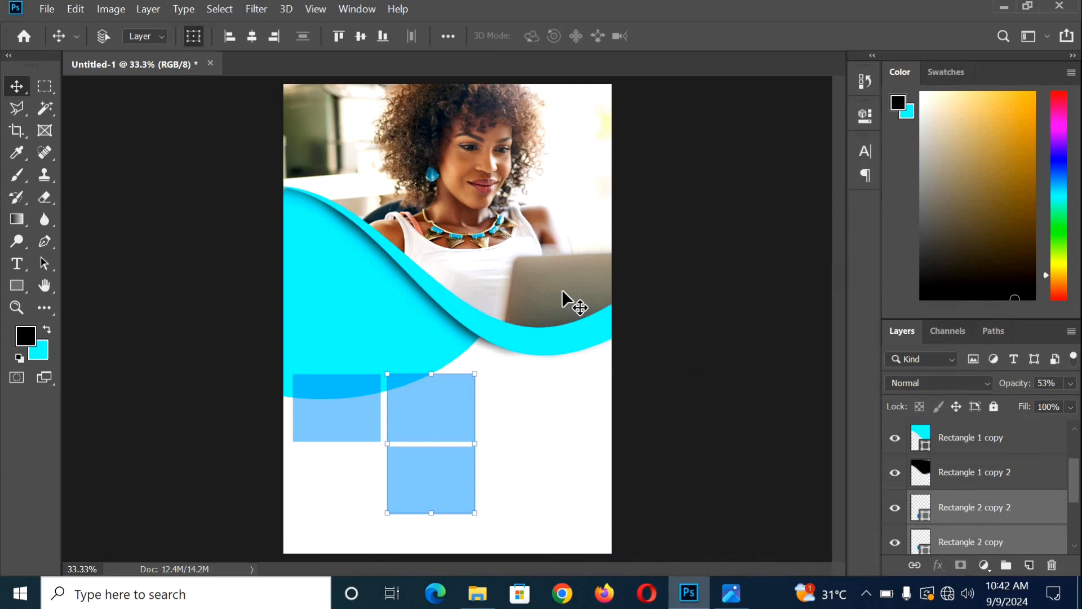
{"action": "key", "text": "Left"}
{"action": "key", "text": "Left"}
{"action": "key", "text": "Left"}
{"action": "key", "text": "Left"}
{"action": "key", "text": "Left"}
{"action": "key", "text": "Left"}
{"action": "key", "text": "Left"}
{"action": "key", "text": "Left"}
{"action": "key", "text": "Left"}
{"action": "key", "text": "Left"}
{"action": "key", "text": "Left"}
{"action": "key", "text": "Left"}
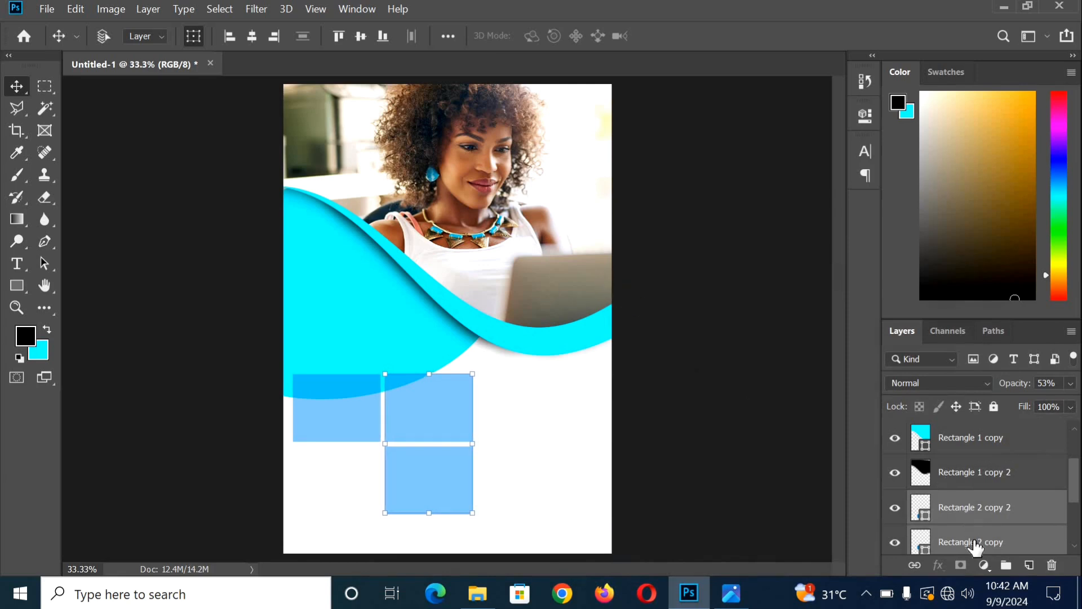
Duplicate the lower right box to the left to complete the two-by-two grid, and check the reference flyer.
{"action": "left_click", "coordinate": [976, 546]}
{"action": "left_click", "coordinate": [982, 514]}
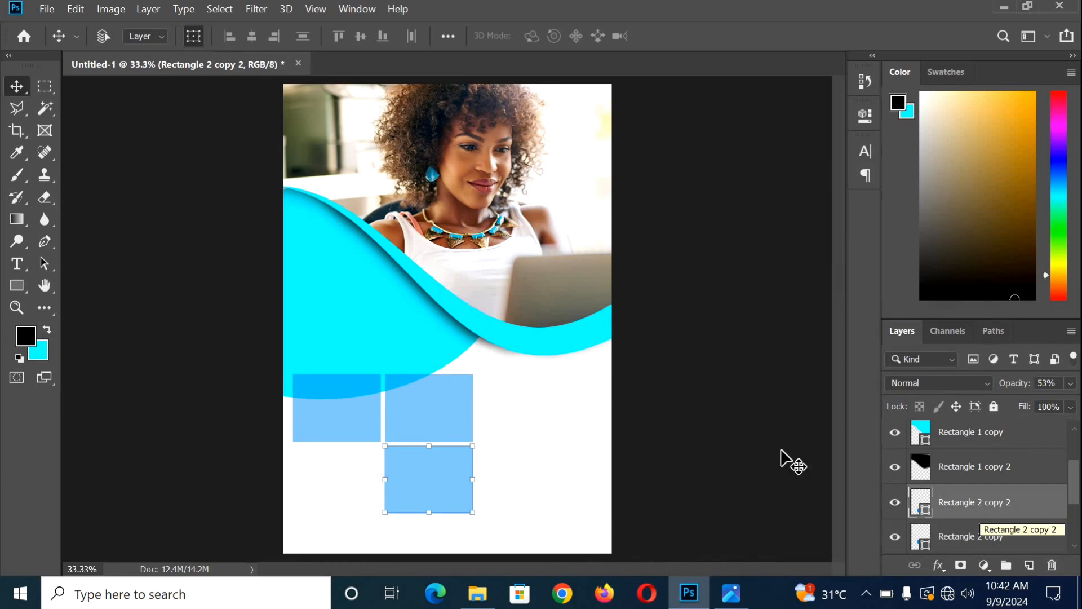
{"action": "left_click_drag", "start_coordinate": [437, 473], "coordinate": [346, 478]}
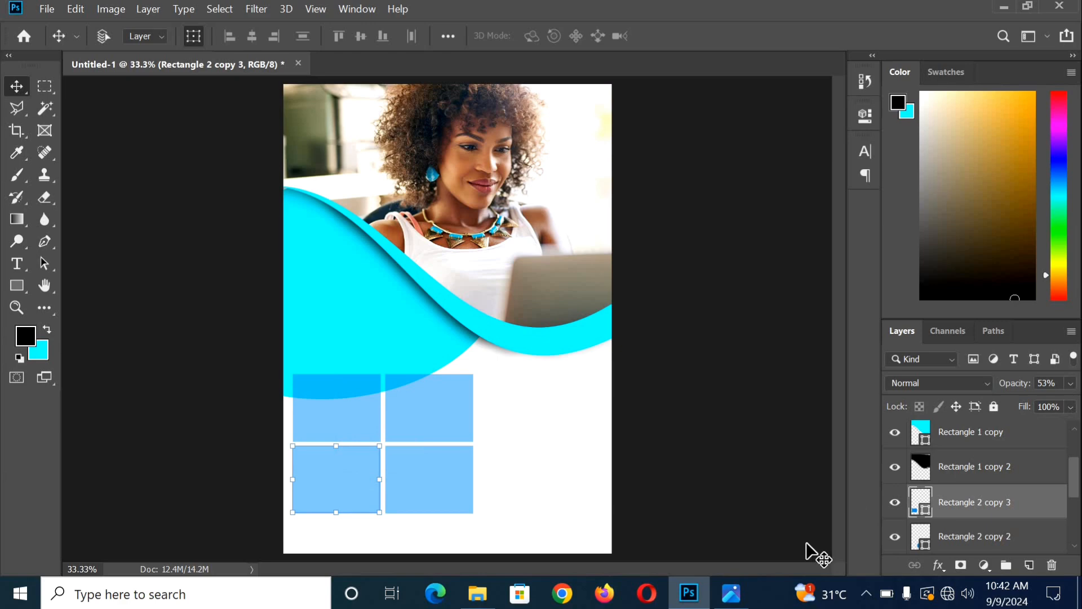
{"action": "left_click", "coordinate": [732, 593]}
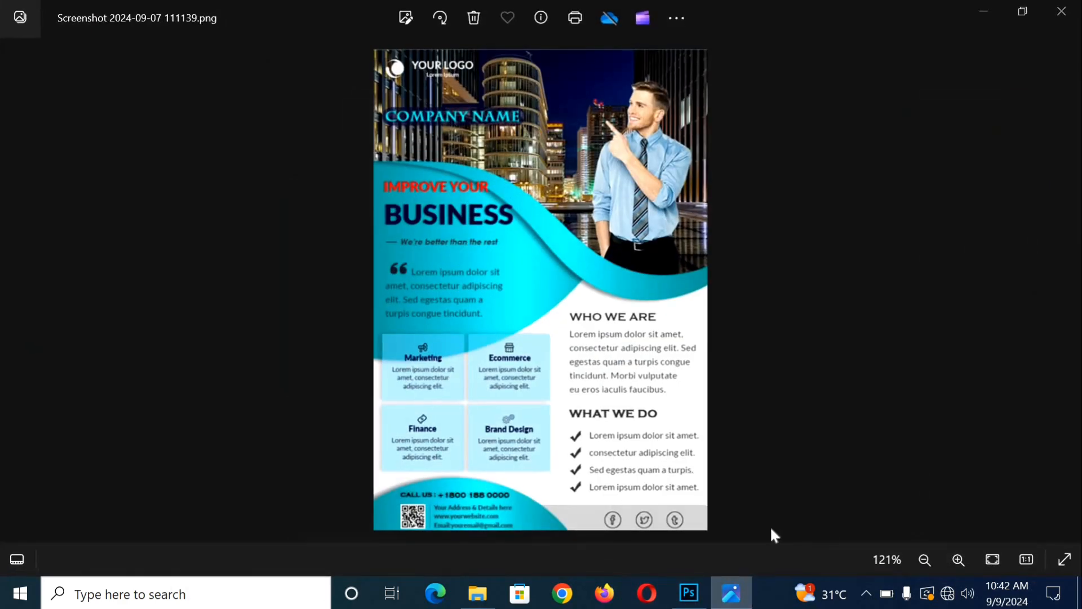
{"action": "left_click", "coordinate": [745, 598]}
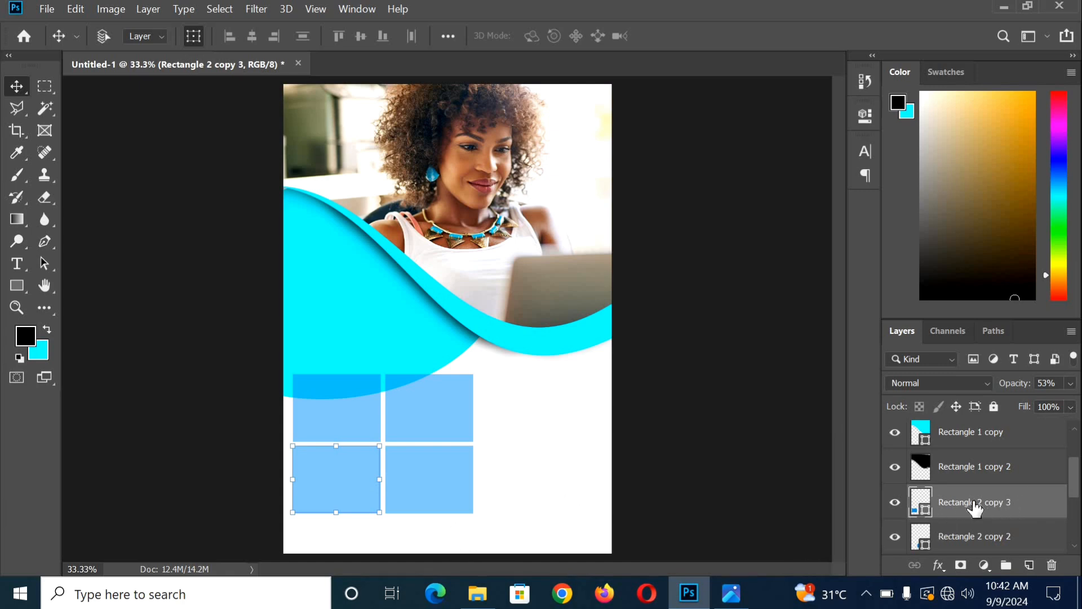
Select all four service boxes together with the cyan ellipse and nudge them up slightly on the page.
{"action": "scroll", "coordinate": [979, 536], "scroll_direction": "down", "scroll_amount": 1}
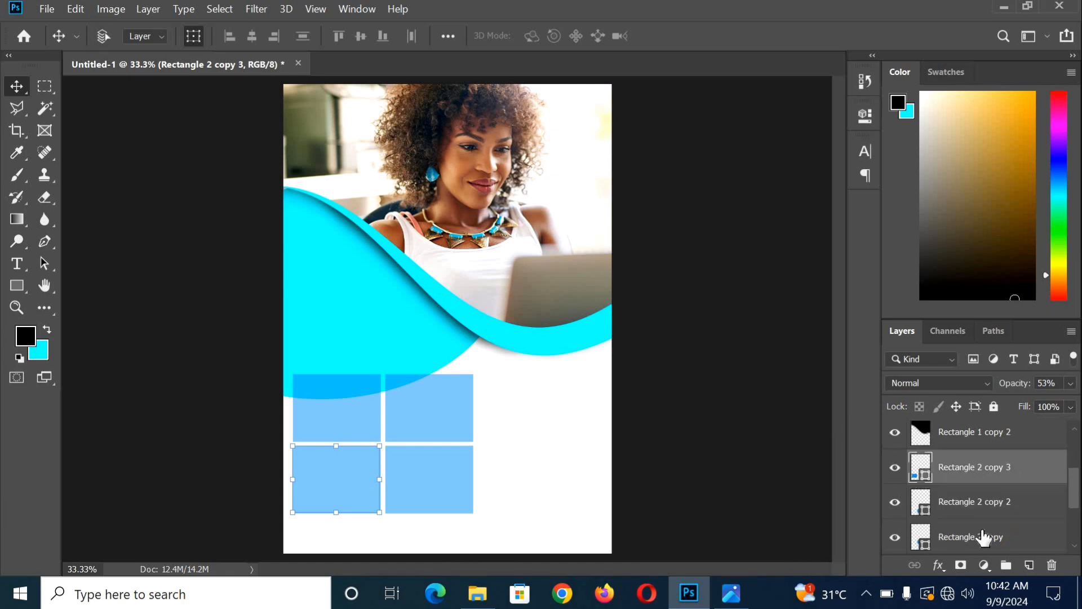
{"action": "left_click", "coordinate": [970, 535], "text": "shift"}
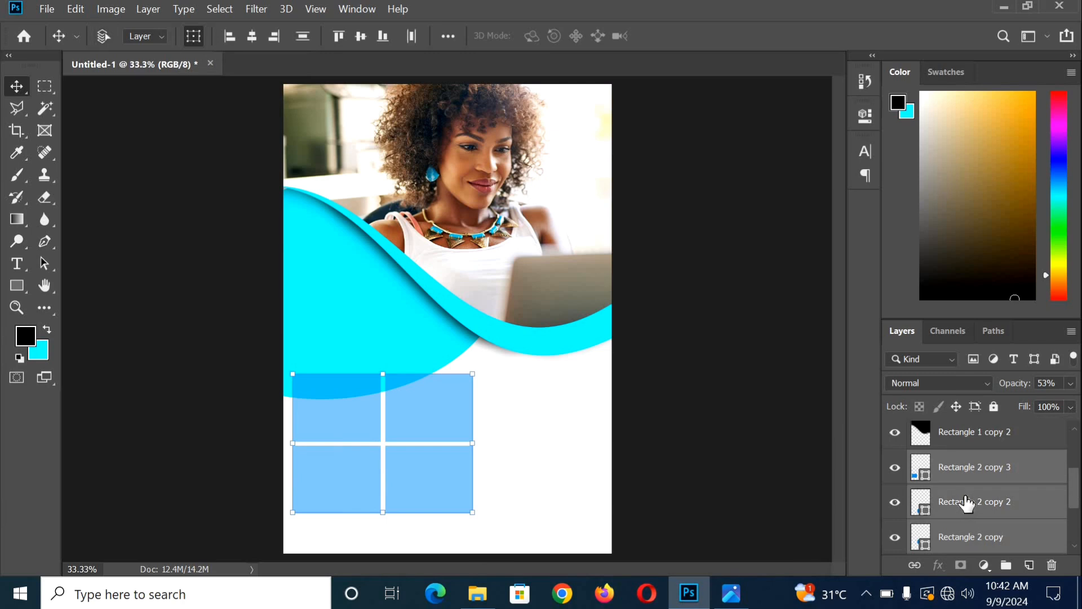
{"action": "scroll", "coordinate": [967, 502], "scroll_direction": "down", "scroll_amount": 1}
{"action": "left_click", "coordinate": [982, 538], "text": "shift"}
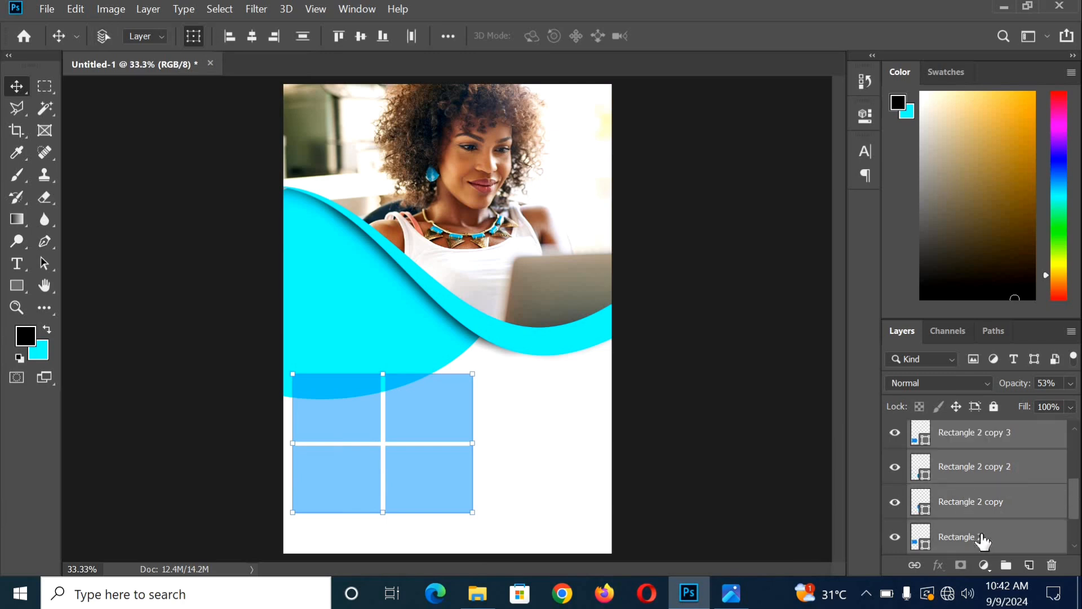
{"action": "scroll", "coordinate": [986, 507], "scroll_direction": "up", "scroll_amount": 1}
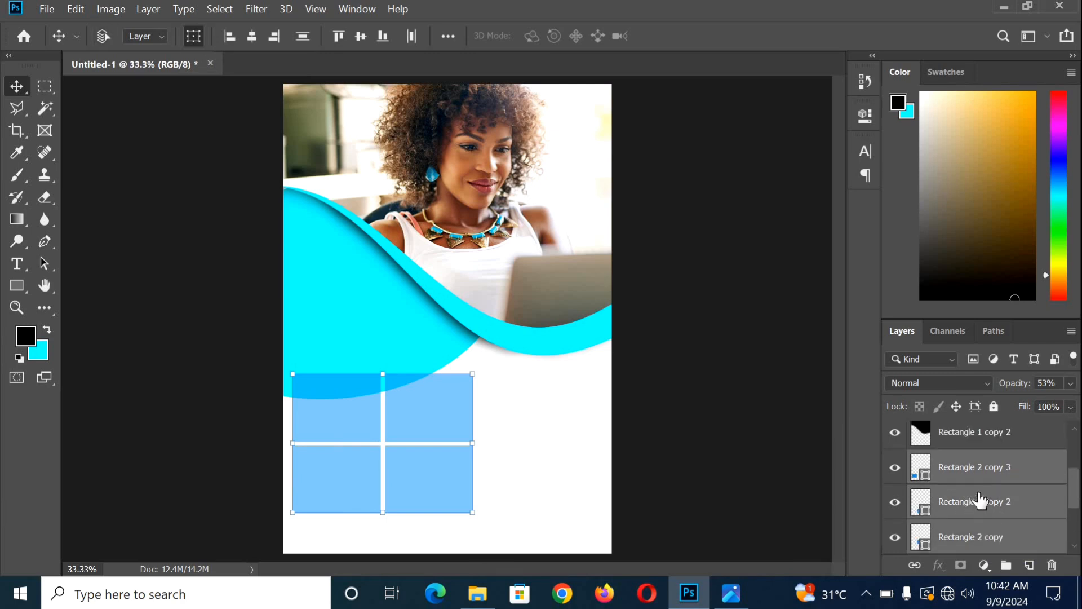
{"action": "scroll", "coordinate": [981, 500], "scroll_direction": "up", "scroll_amount": 3}
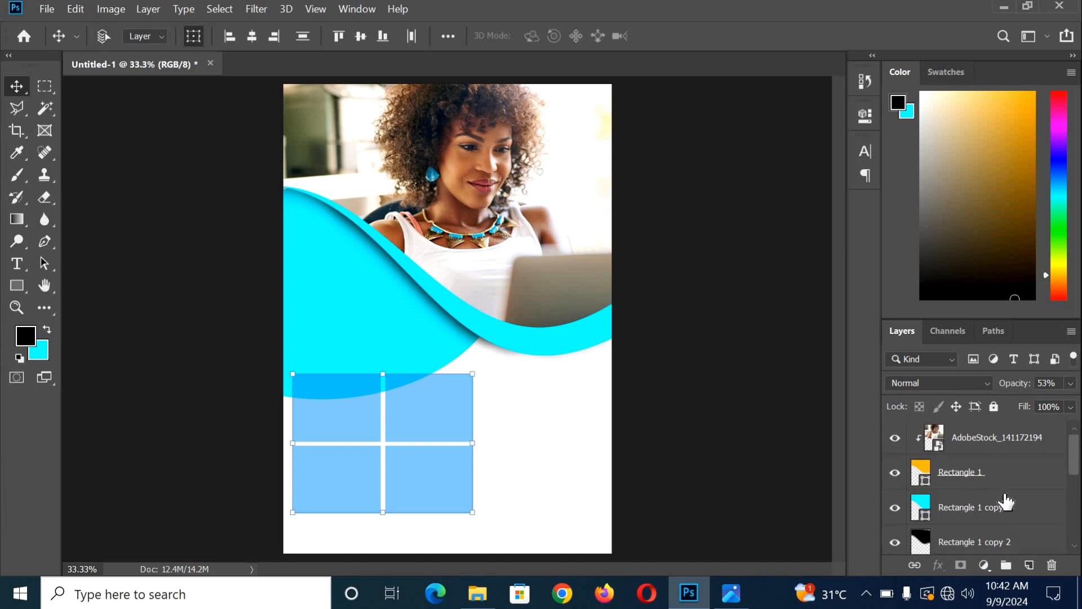
{"action": "scroll", "coordinate": [1006, 502], "scroll_direction": "down", "scroll_amount": 4}
{"action": "scroll", "coordinate": [998, 506], "scroll_direction": "down", "scroll_amount": 1}
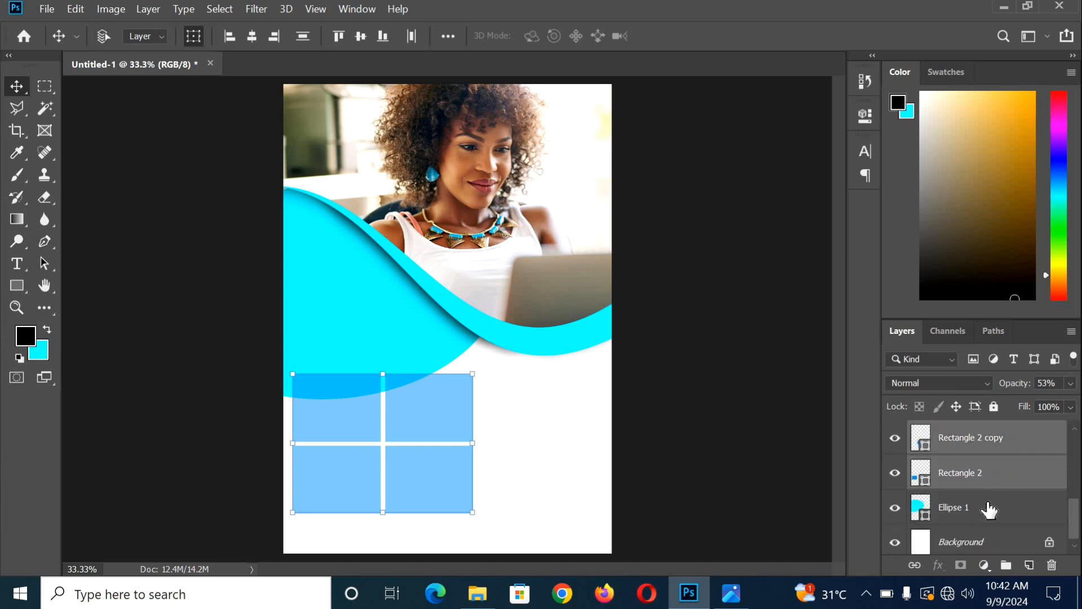
{"action": "left_click", "coordinate": [990, 510], "text": "shift"}
{"action": "scroll", "coordinate": [989, 510], "scroll_direction": "up", "scroll_amount": 2}
{"action": "key", "text": "shift+Up"}
{"action": "key", "text": "shift+Up"}
{"action": "key", "text": "shift+Up"}
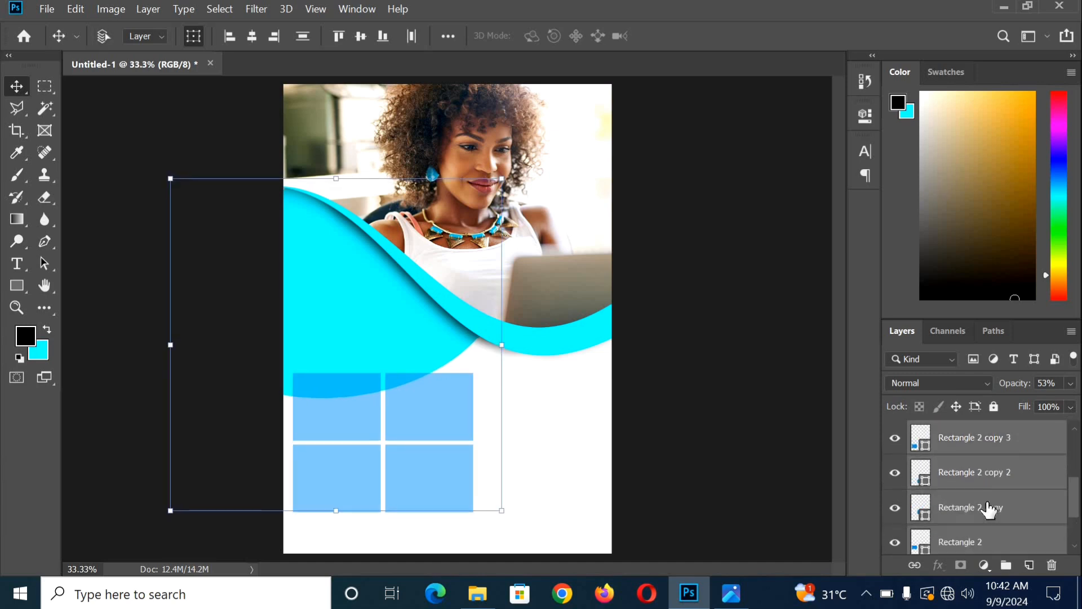
{"action": "key", "text": "Up"}
{"action": "key", "text": "Up"}
{"action": "key", "text": "Up"}
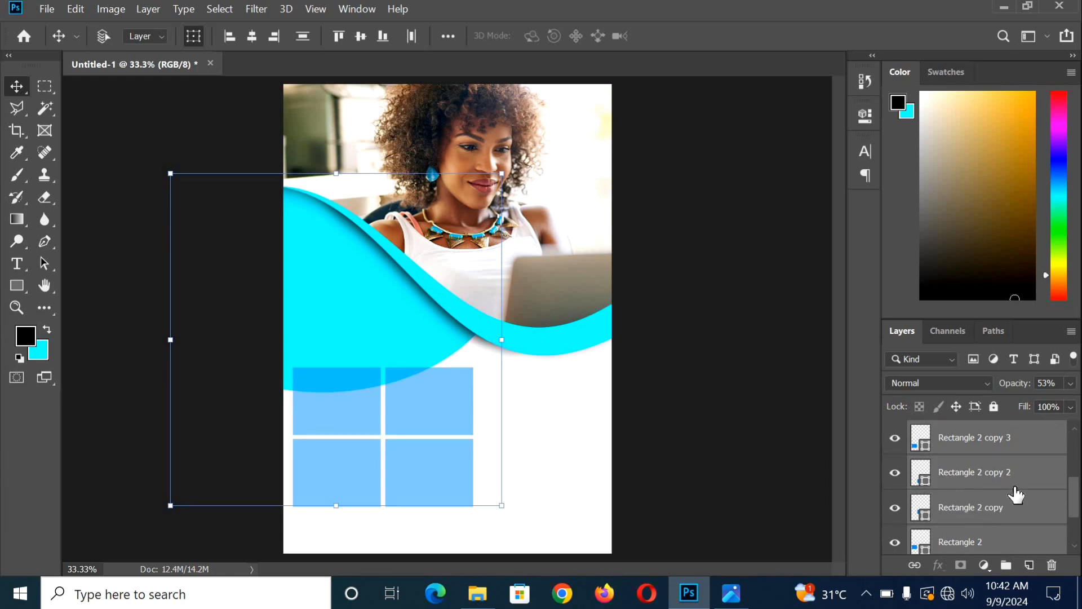
{"action": "key", "text": "shift+Up"}
{"action": "key", "text": "shift+Up"}
Select the clipped photo and the three wave shape layers and nudge them up together on the page.
{"action": "scroll", "coordinate": [1013, 495], "scroll_direction": "up", "scroll_amount": 3}
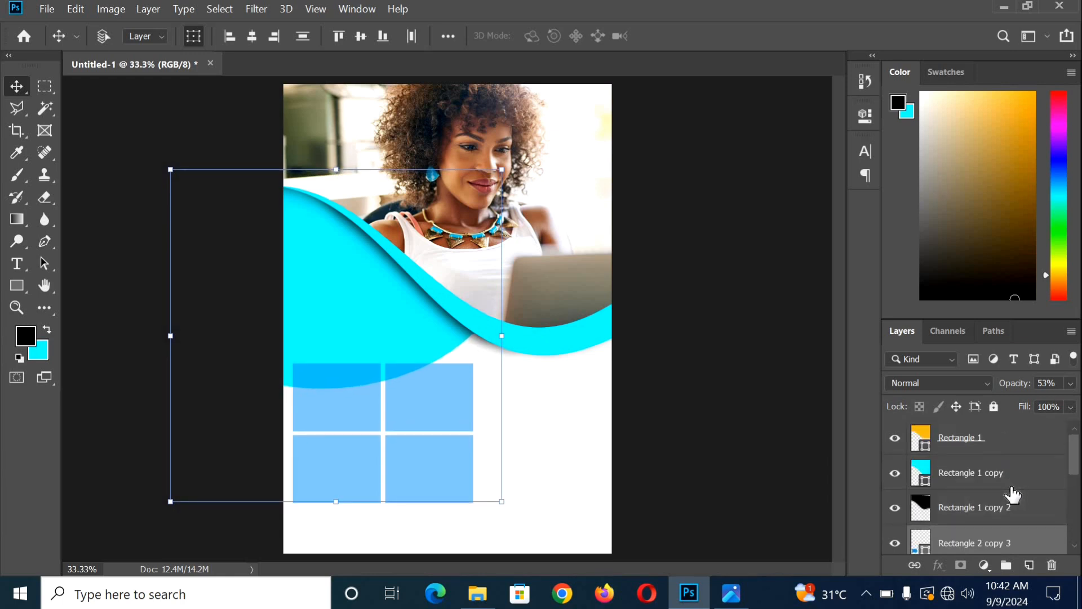
{"action": "scroll", "coordinate": [1006, 473], "scroll_direction": "up", "scroll_amount": 1}
{"action": "left_click", "coordinate": [1005, 450]}
{"action": "left_click", "coordinate": [1001, 483], "text": "shift"}
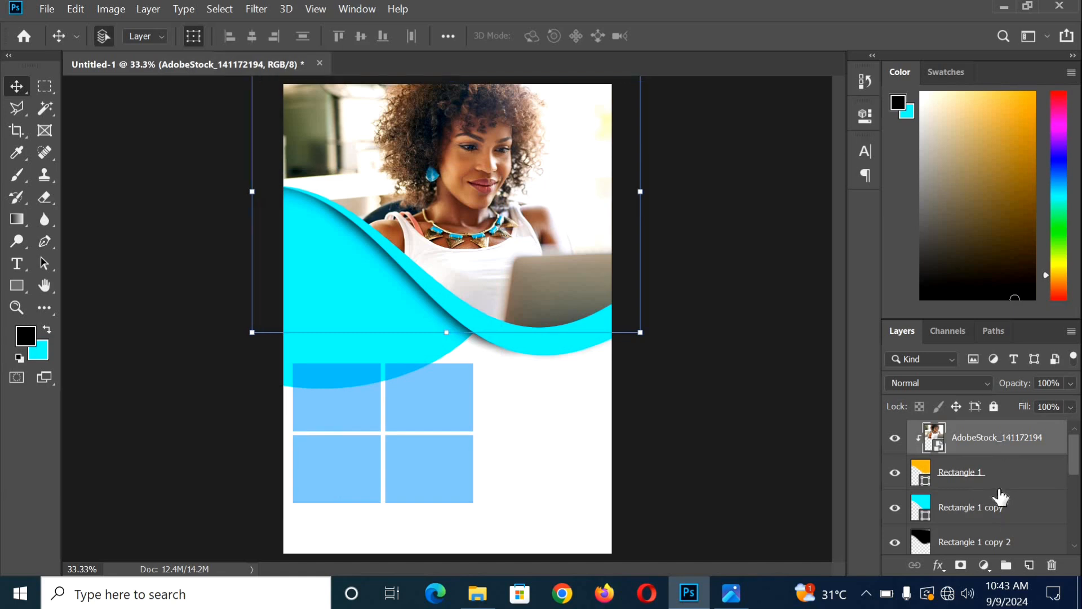
{"action": "left_click", "coordinate": [995, 517], "text": "shift"}
{"action": "scroll", "coordinate": [995, 513], "scroll_direction": "down", "scroll_amount": 1}
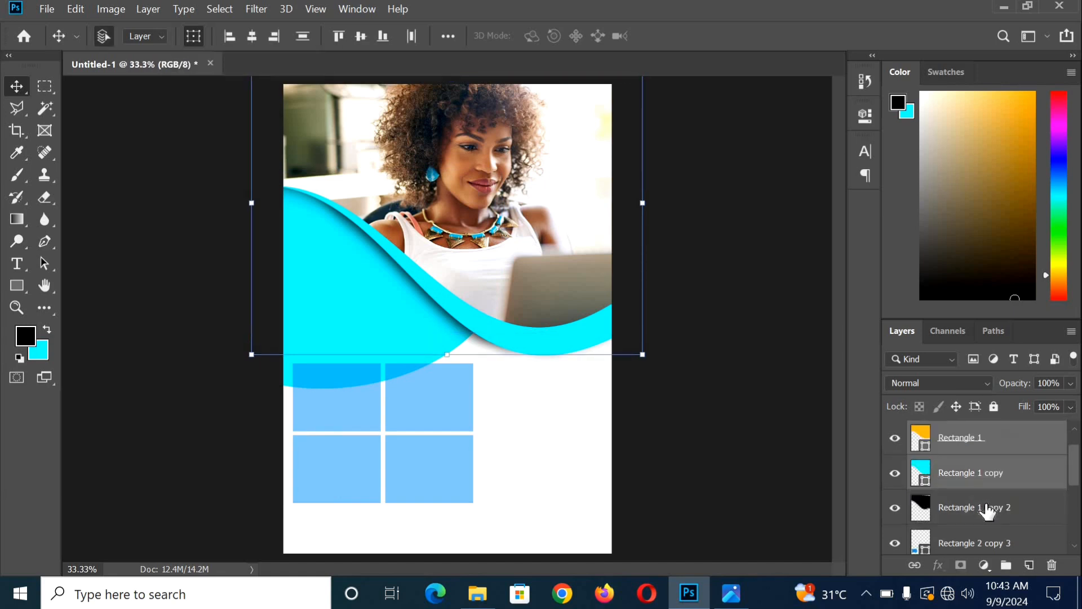
{"action": "left_click", "coordinate": [990, 508], "text": "shift"}
{"action": "scroll", "coordinate": [988, 510], "scroll_direction": "up", "scroll_amount": 1}
{"action": "key", "text": "shift+Up"}
{"action": "key", "text": "shift+Up"}
{"action": "key", "text": "shift+Up"}
{"action": "key", "text": "shift+Up"}
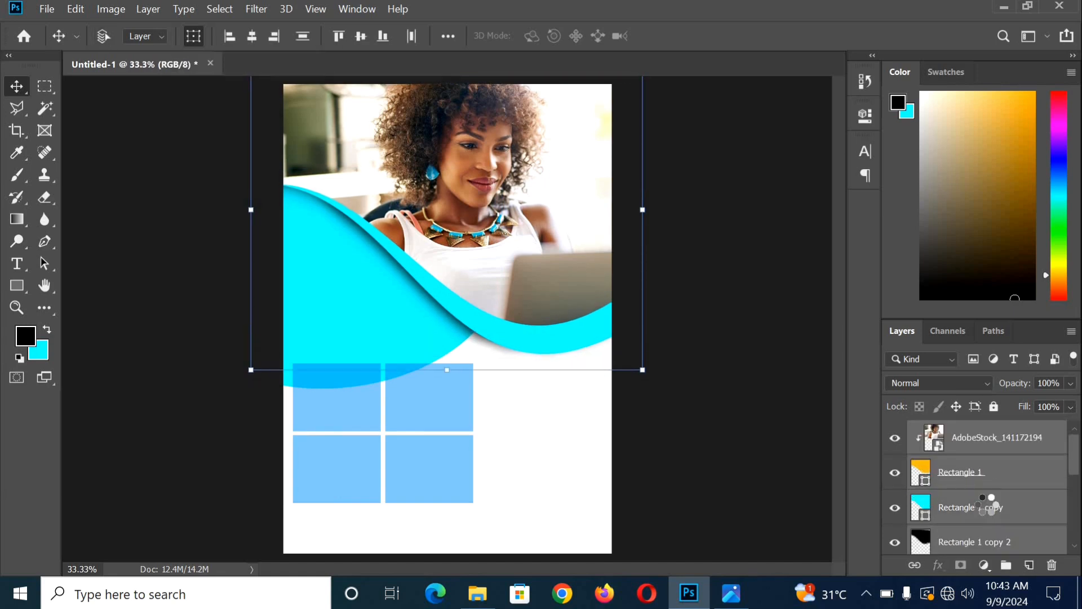
{"action": "key", "text": "shift+Up"}
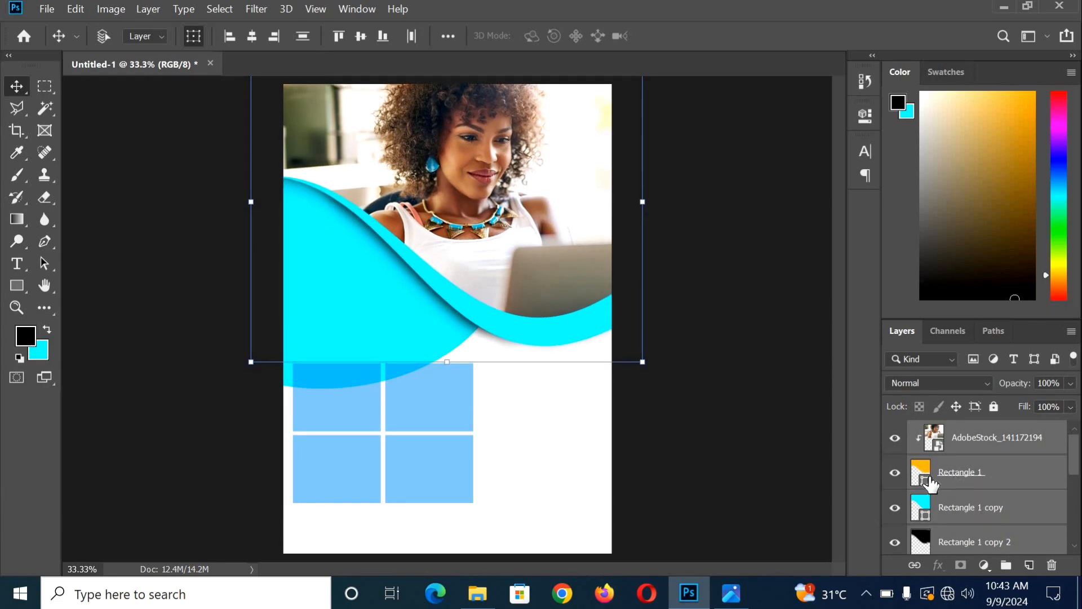
Draw an ellipse about 997 by 709 px directly above the Background layer and fill it with the cyan background colour.
{"action": "scroll", "coordinate": [975, 534], "scroll_direction": "down", "scroll_amount": 4}
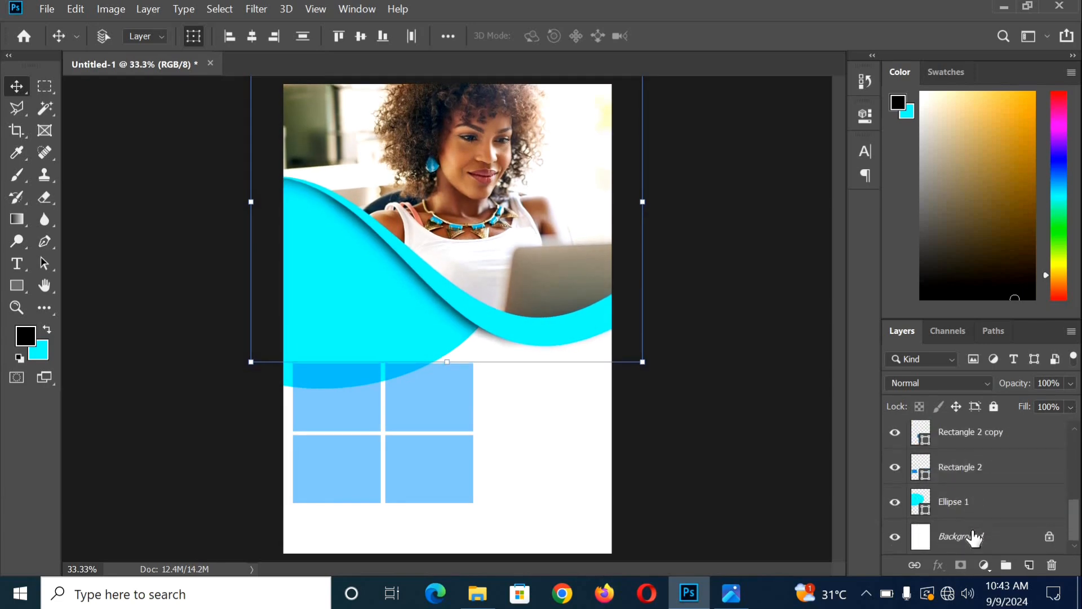
{"action": "left_click", "coordinate": [972, 536]}
{"action": "left_click", "coordinate": [731, 593]}
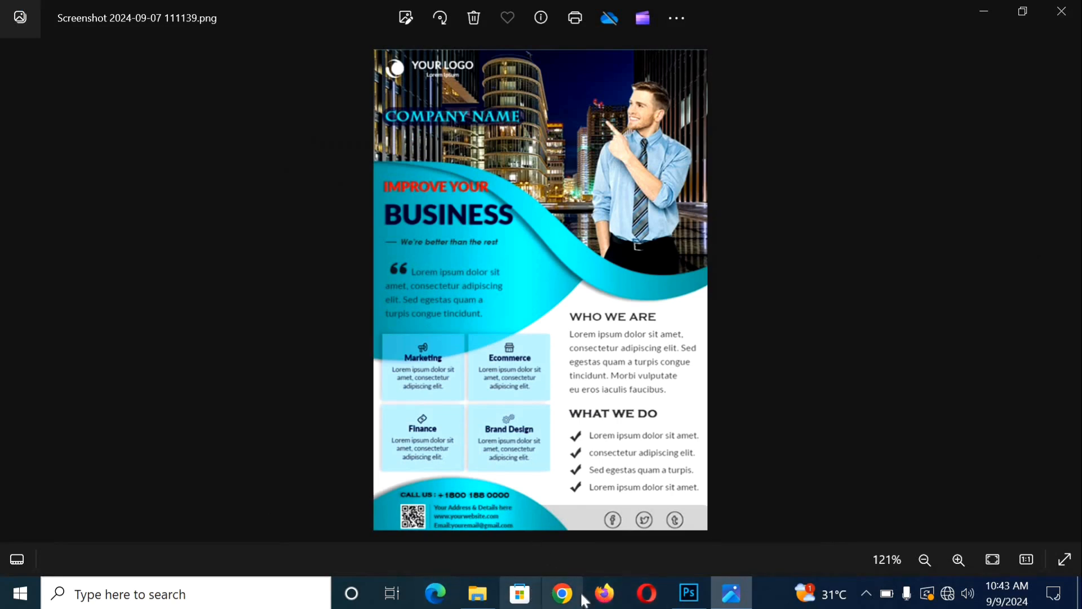
{"action": "left_click", "coordinate": [690, 599]}
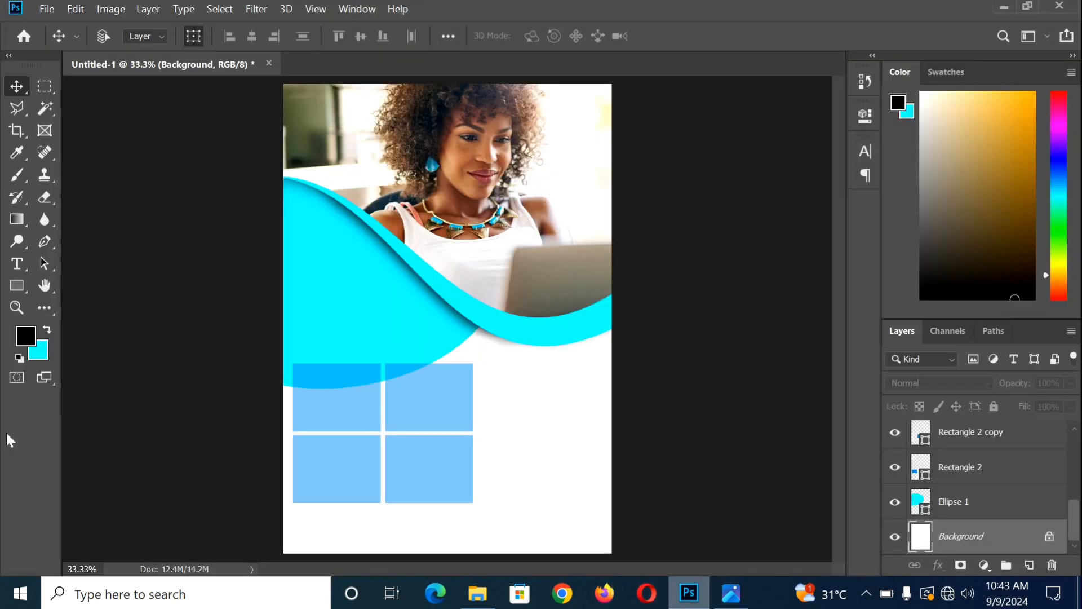
{"action": "left_click", "coordinate": [17, 286]}
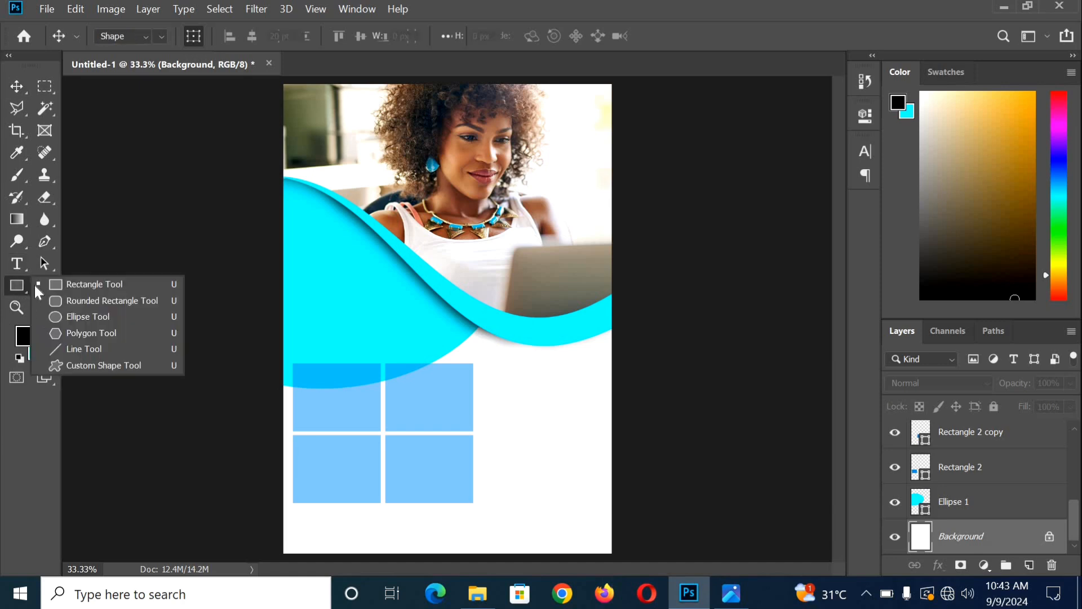
{"action": "left_click", "coordinate": [107, 316]}
{"action": "left_click_drag", "start_coordinate": [369, 392], "coordinate": [557, 526]}
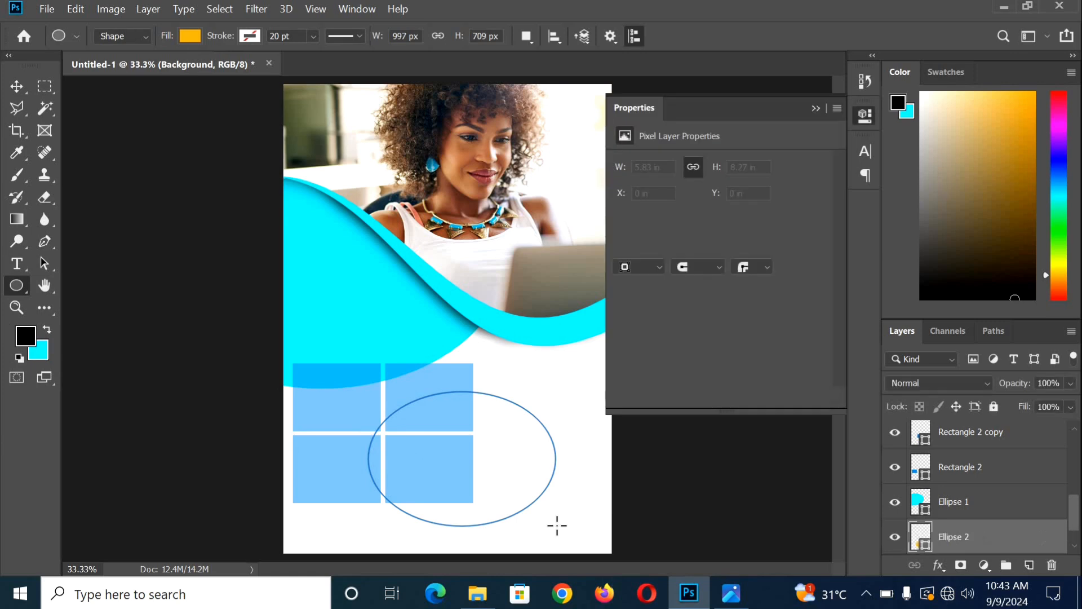
{"action": "left_click", "coordinate": [815, 108]}
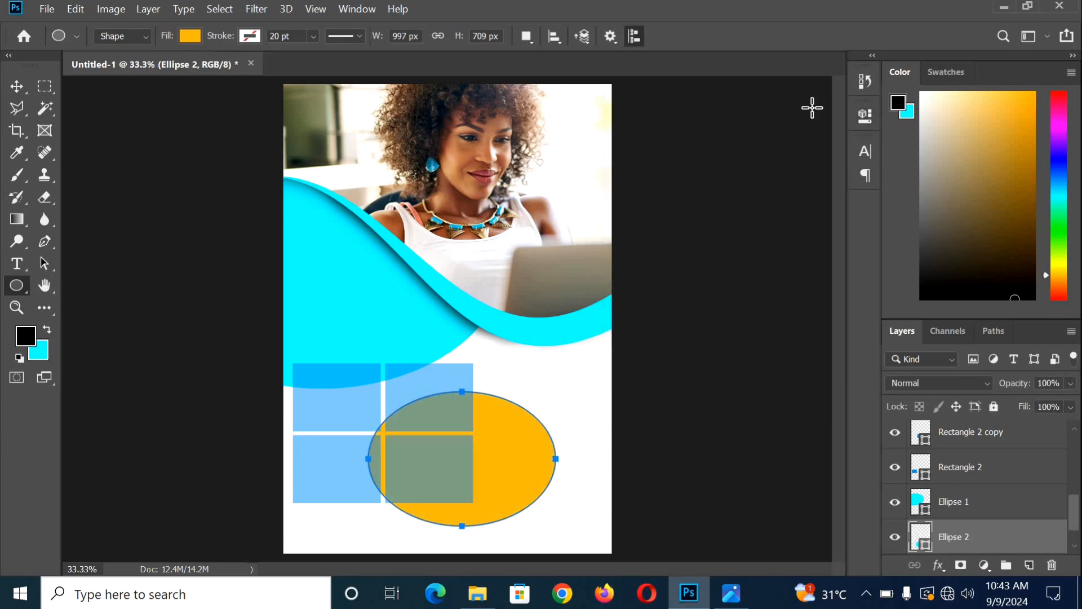
{"action": "key", "text": "ctrl+BackSpace"}
Move the new cyan ellipse to the page's lower-left corner, partly off the page, and compare it with the reference flyer.
{"action": "left_click", "coordinate": [17, 86]}
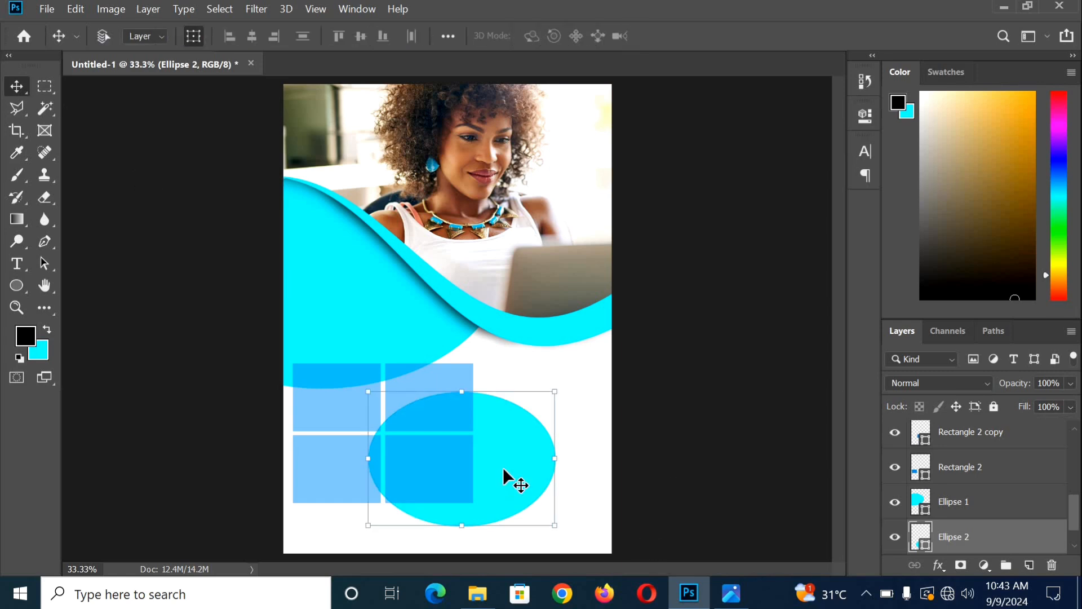
{"action": "left_click_drag", "start_coordinate": [510, 480], "coordinate": [414, 575]}
{"action": "left_click", "coordinate": [733, 599]}
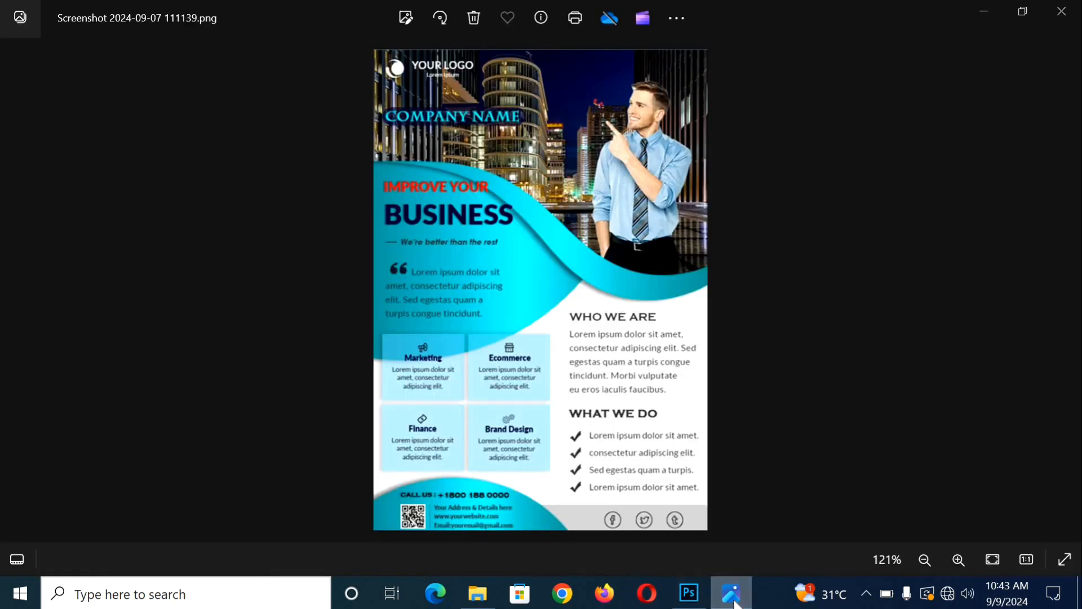
{"action": "left_click", "coordinate": [733, 599]}
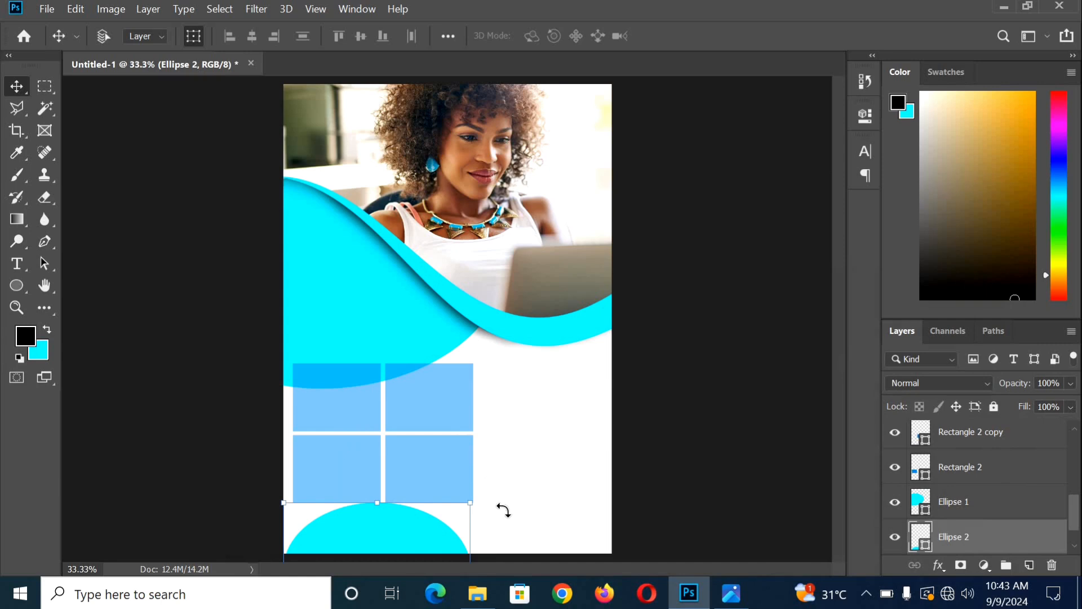
Rotate the footer ellipse about 12°, stretch its width to about 117% past the left page edge, and reposition it slightly lower.
{"action": "left_click_drag", "start_coordinate": [503, 510], "coordinate": [438, 534]}
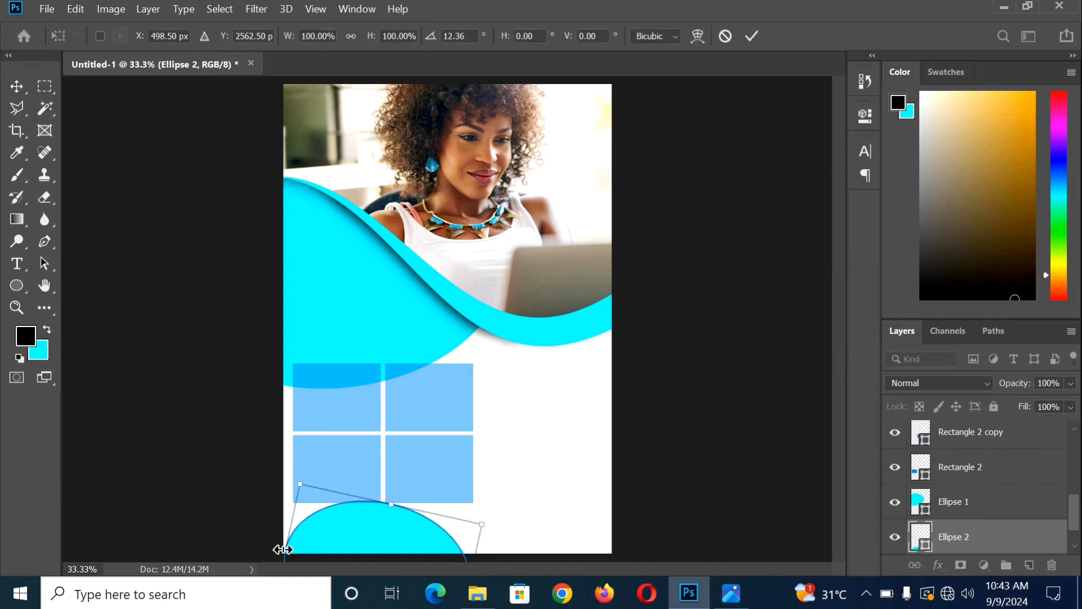
{"action": "left_click_drag", "start_coordinate": [283, 550], "coordinate": [259, 549]}
{"action": "left_click_drag", "start_coordinate": [361, 551], "coordinate": [378, 556]}
{"action": "left_click", "coordinate": [733, 592]}
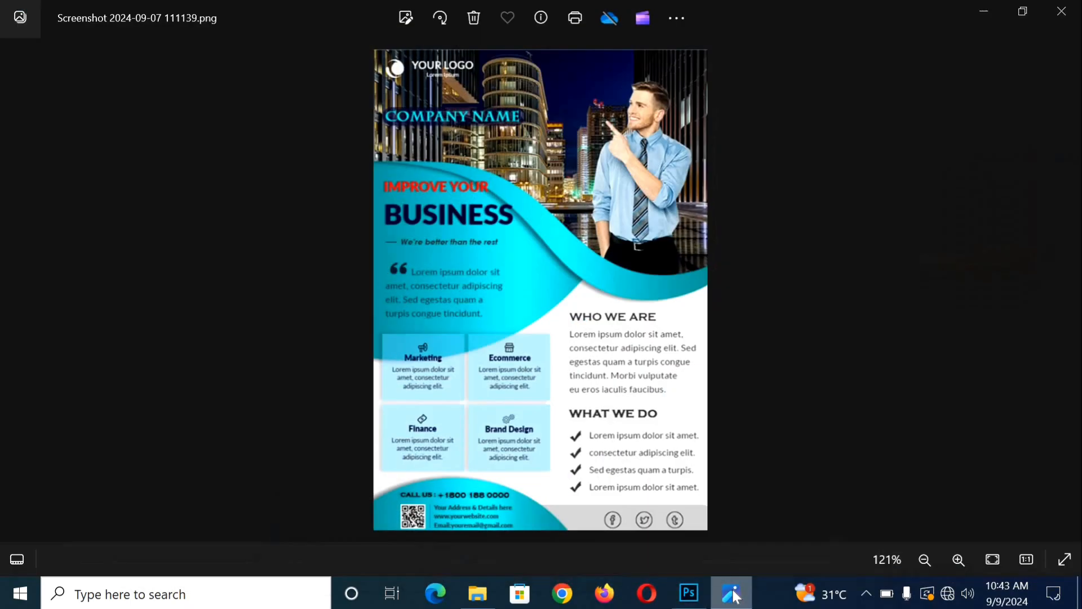
{"action": "left_click", "coordinate": [733, 592]}
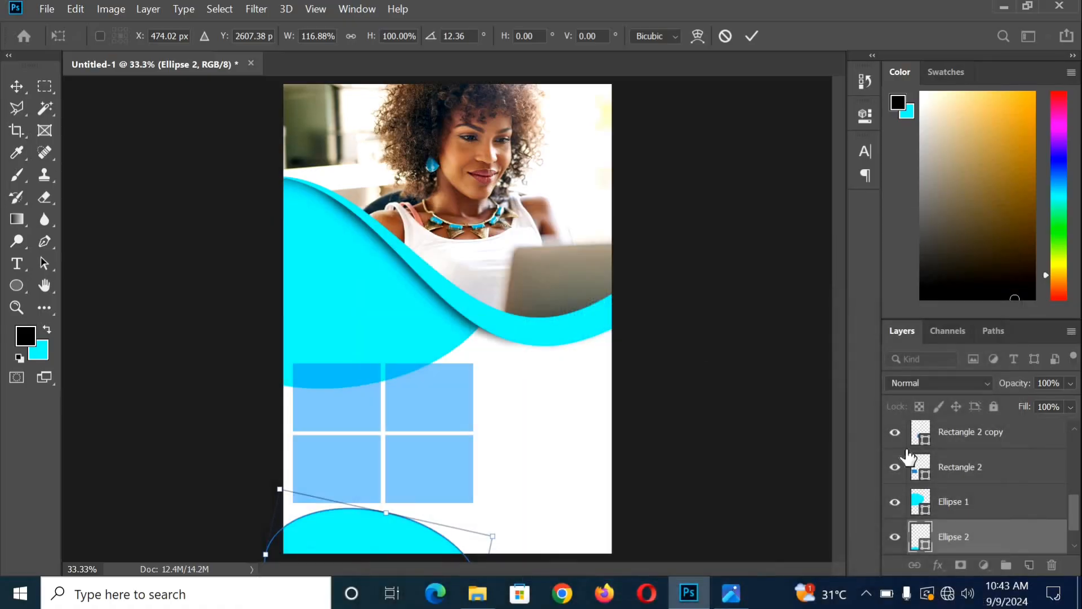
Nudge the footer ellipse down 9 px and apply the transformation.
{"action": "key", "text": "Down"}
{"action": "key", "text": "Down"}
{"action": "key", "text": "Down"}
{"action": "key", "text": "Down"}
{"action": "key", "text": "Down"}
{"action": "key", "text": "Down"}
{"action": "key", "text": "Down"}
{"action": "key", "text": "Down"}
{"action": "key", "text": "Down"}
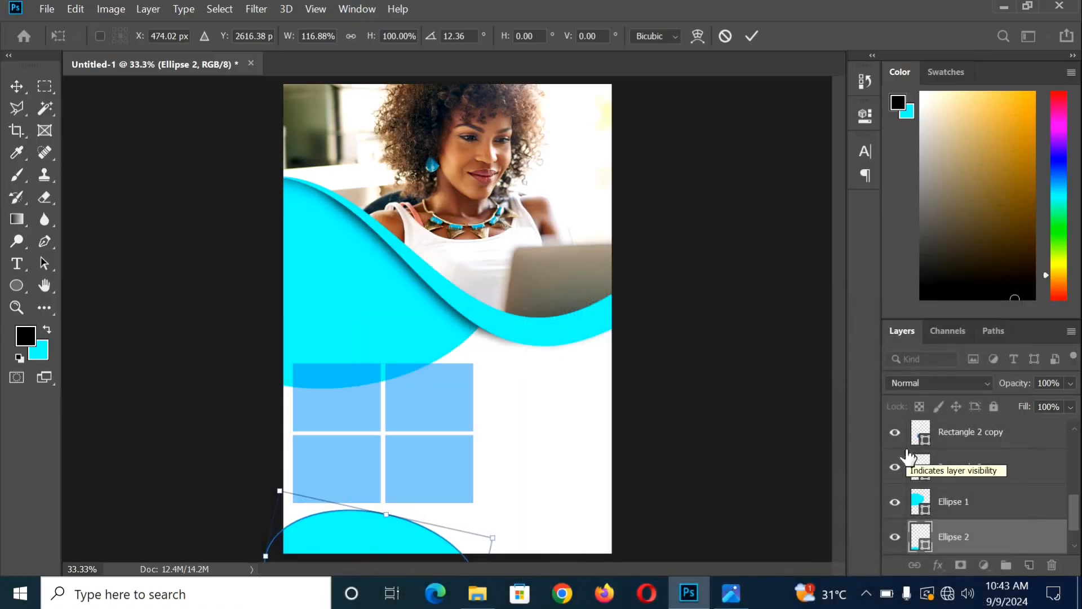
{"action": "left_click", "coordinate": [751, 35]}
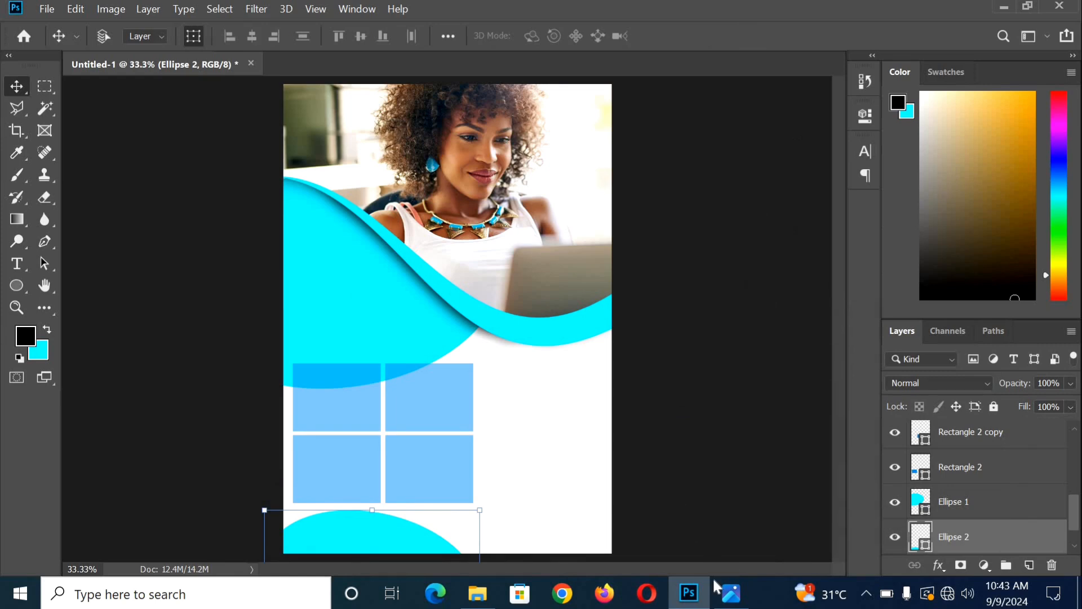
Check the reference flyer and shift the footer ellipse slightly to the right.
{"action": "left_click", "coordinate": [733, 593]}
{"action": "left_click", "coordinate": [733, 595]}
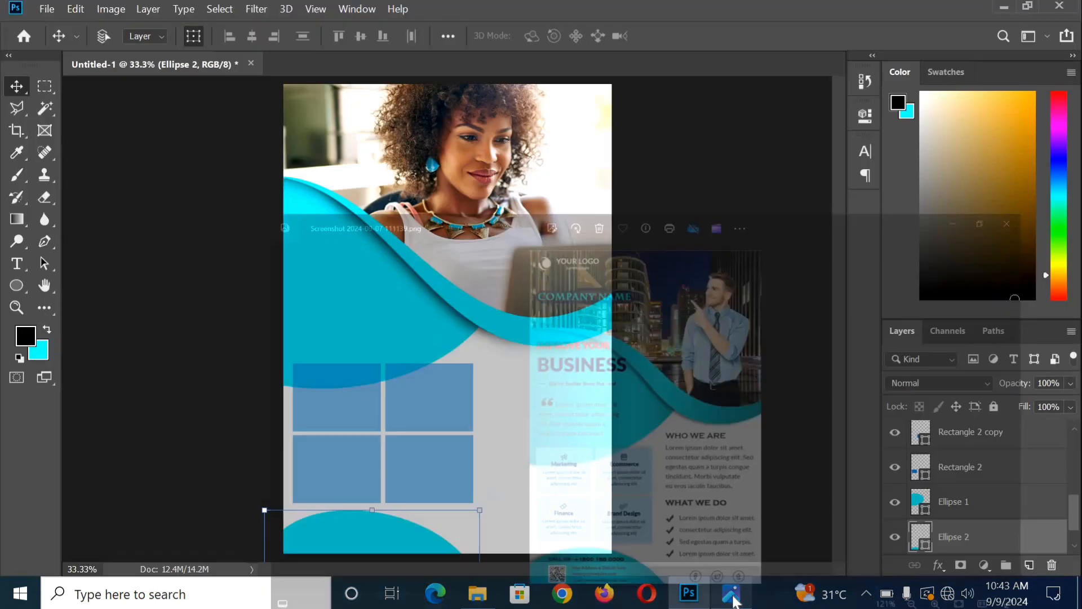
{"action": "left_click_drag", "start_coordinate": [423, 533], "coordinate": [438, 539]}
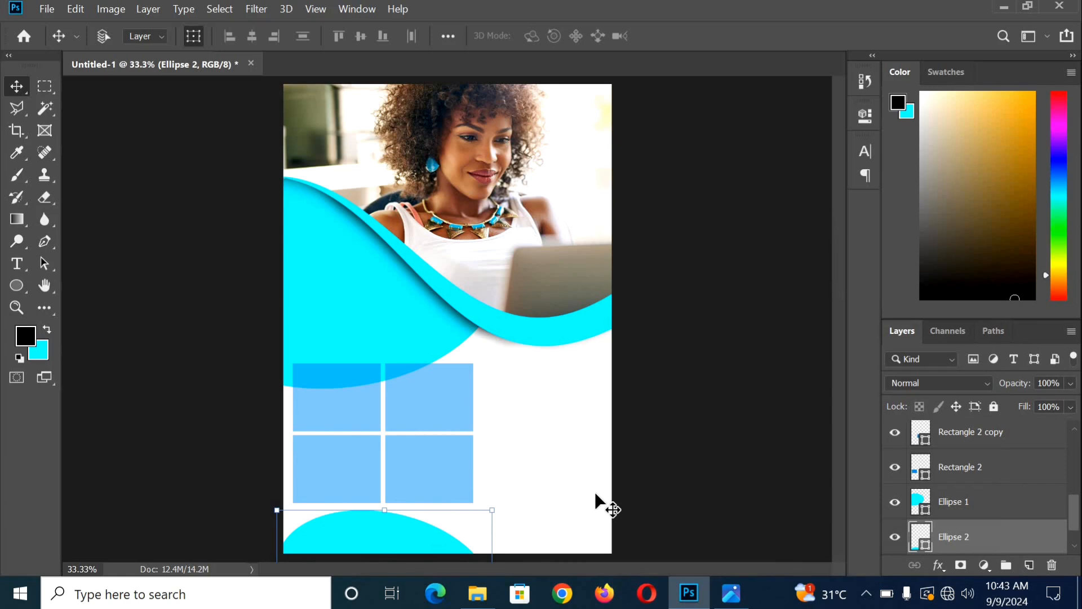
Duplicate the footer ellipse, fill the copy with black, and place the copy beneath Ellipse 2 in the layer order.
{"action": "key", "text": "ctrl+j"}
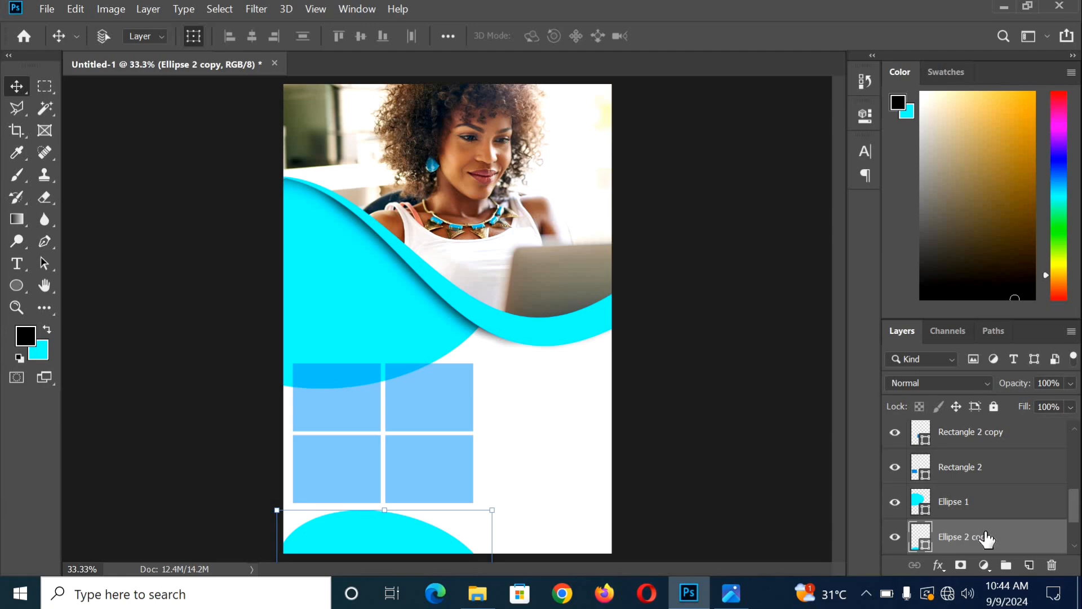
{"action": "left_click", "coordinate": [731, 593]}
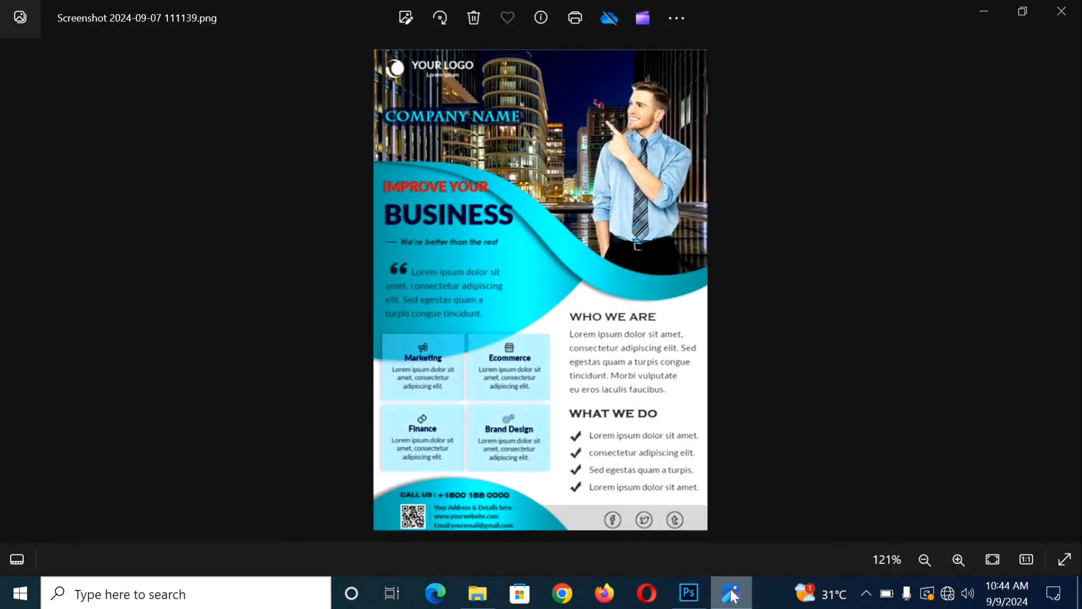
{"action": "left_click", "coordinate": [728, 592]}
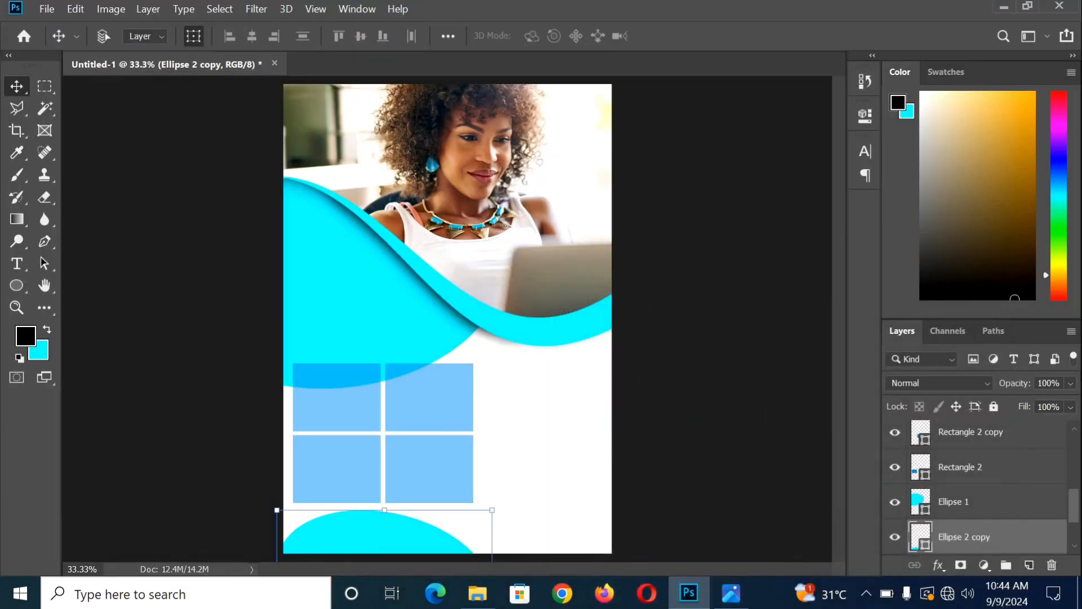
{"action": "scroll", "coordinate": [986, 480], "scroll_direction": "down", "scroll_amount": 1}
{"action": "scroll", "coordinate": [985, 481], "scroll_direction": "down", "scroll_amount": 1}
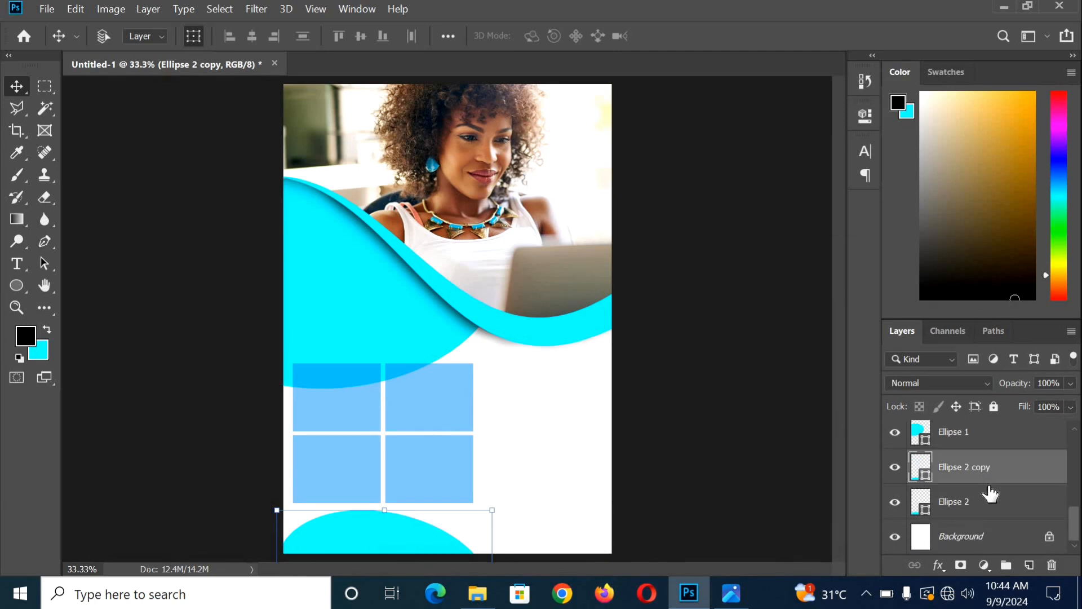
{"action": "key", "text": "alt+BackSpace"}
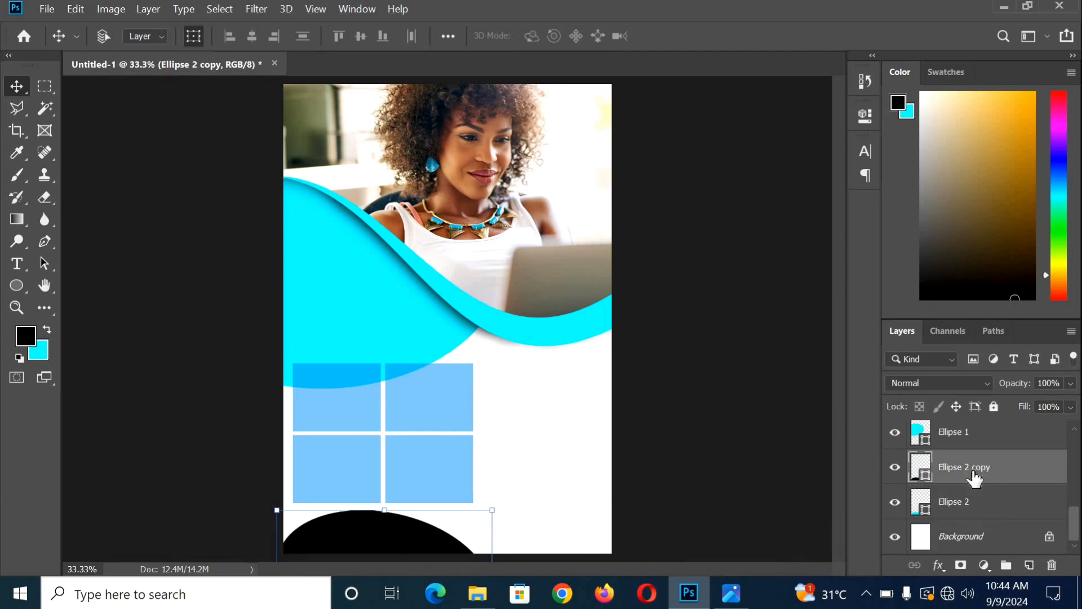
{"action": "left_click_drag", "start_coordinate": [974, 478], "coordinate": [976, 517]}
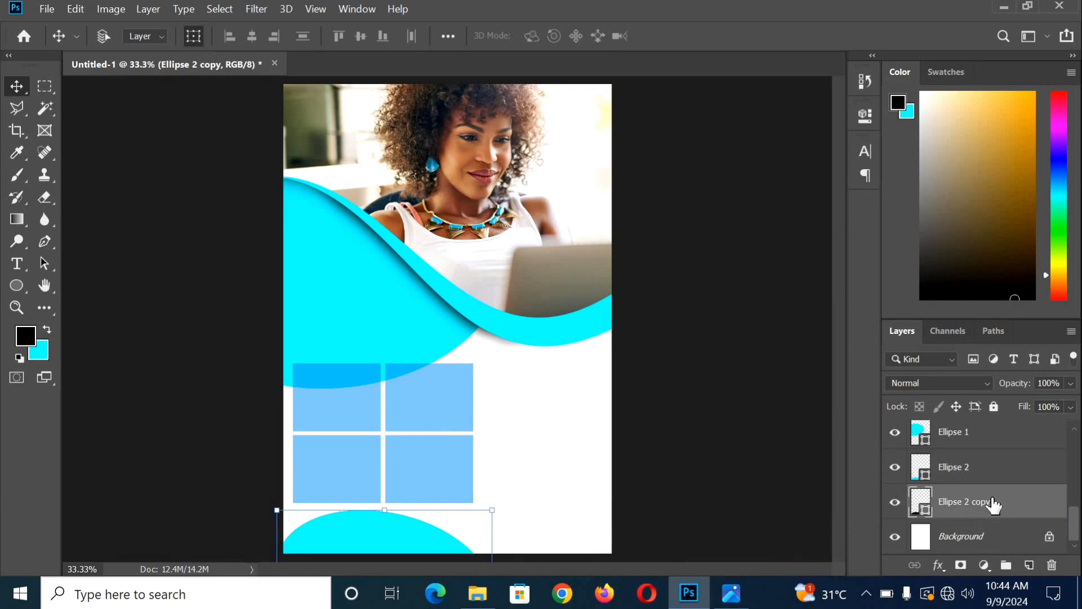
Nudge the black ellipse copy up so a thin black rim shows above the cyan footer ellipse.
{"action": "key", "text": "Up"}
{"action": "key", "text": "Up"}
{"action": "key", "text": "Up"}
{"action": "key", "text": "Up"}
{"action": "key", "text": "Up"}
{"action": "key", "text": "Up"}
{"action": "key", "text": "Up"}
{"action": "key", "text": "Up"}
{"action": "key", "text": "Up"}
{"action": "key", "text": "Up"}
{"action": "key", "text": "Up"}
{"action": "key", "text": "Up"}
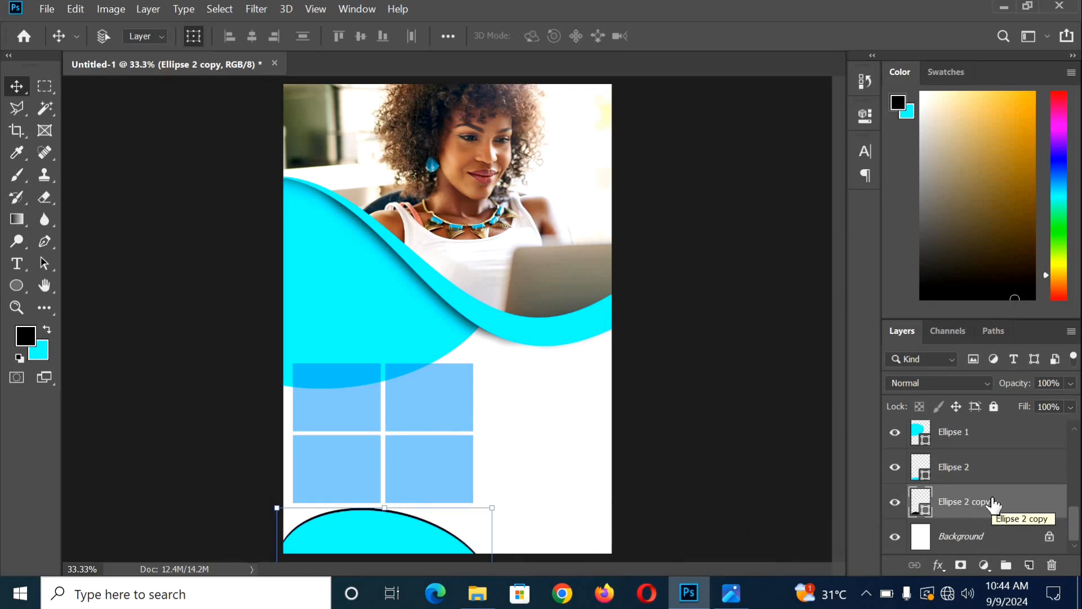
Rasterize the black ellipse copy and apply a Gaussian Blur with a 34.6 px radius.
{"action": "left_click", "coordinate": [253, 9]}
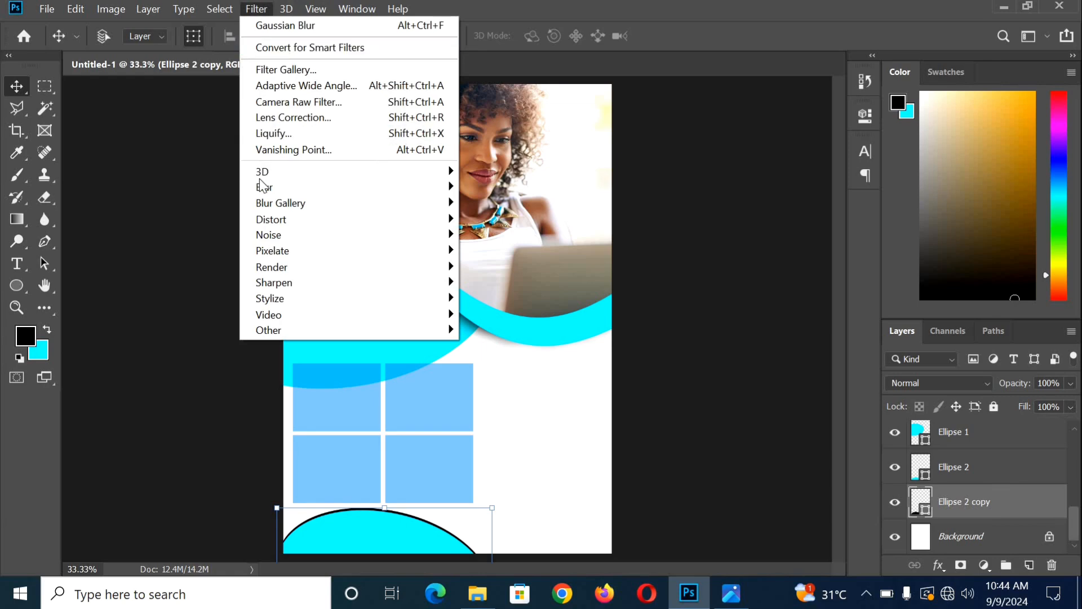
{"action": "mouse_move", "coordinate": [263, 188]}
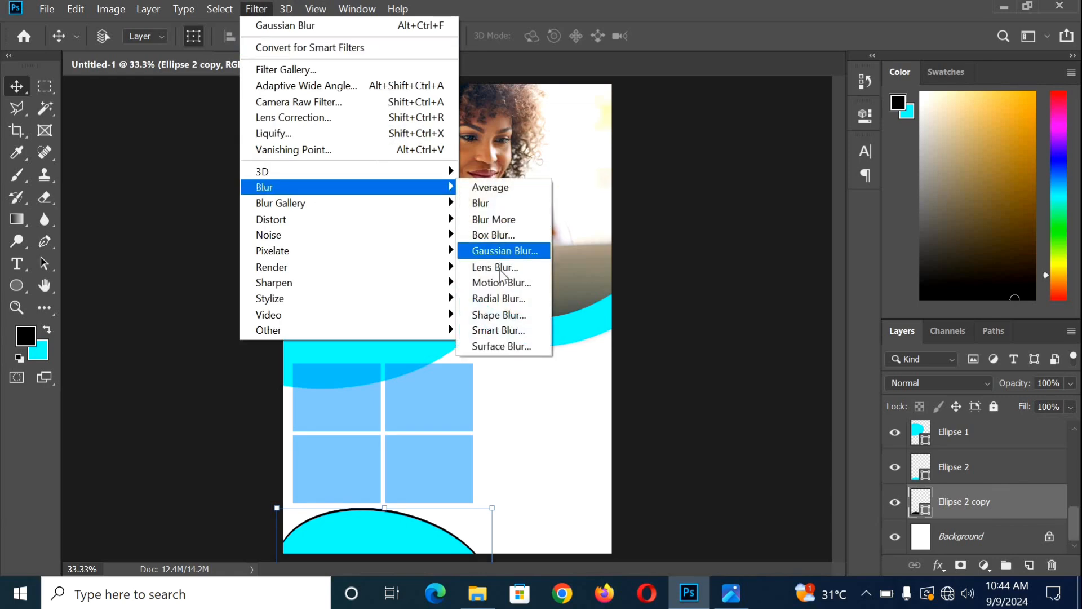
{"action": "left_click", "coordinate": [509, 251]}
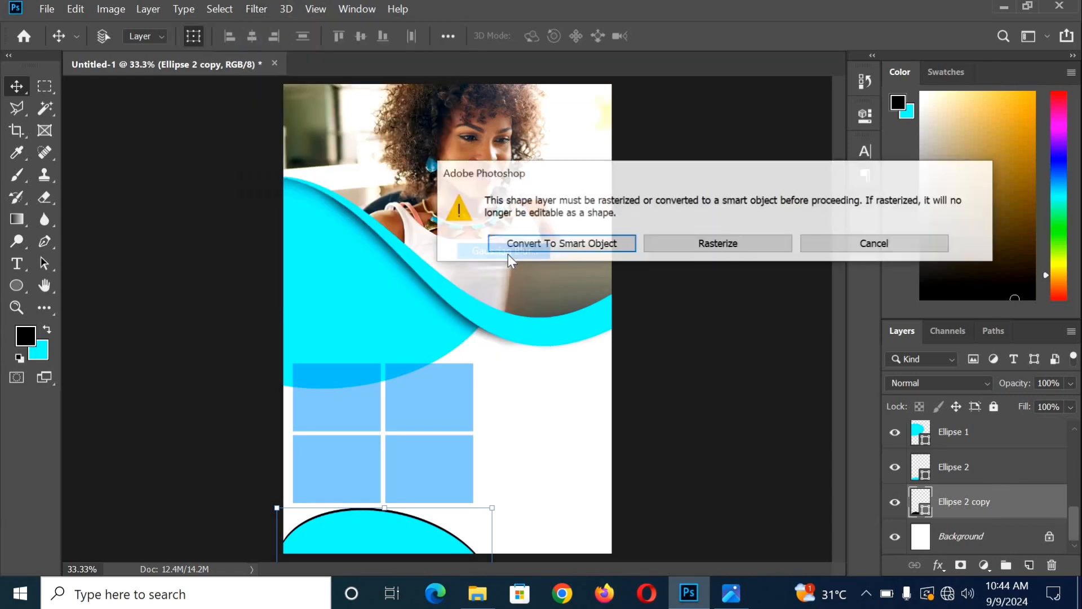
{"action": "left_click", "coordinate": [718, 244]}
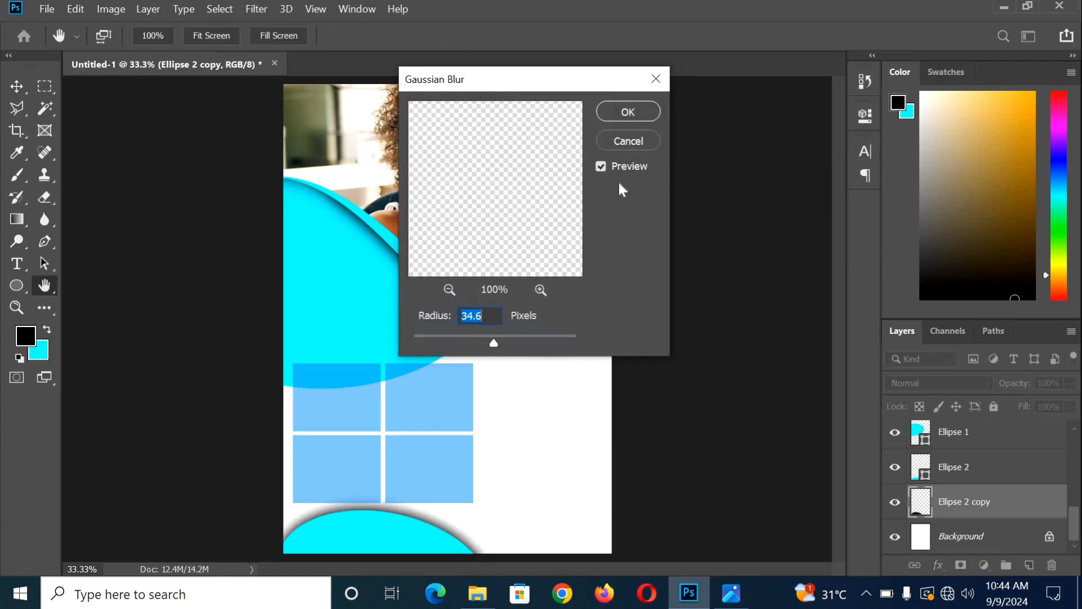
{"action": "left_click", "coordinate": [654, 114]}
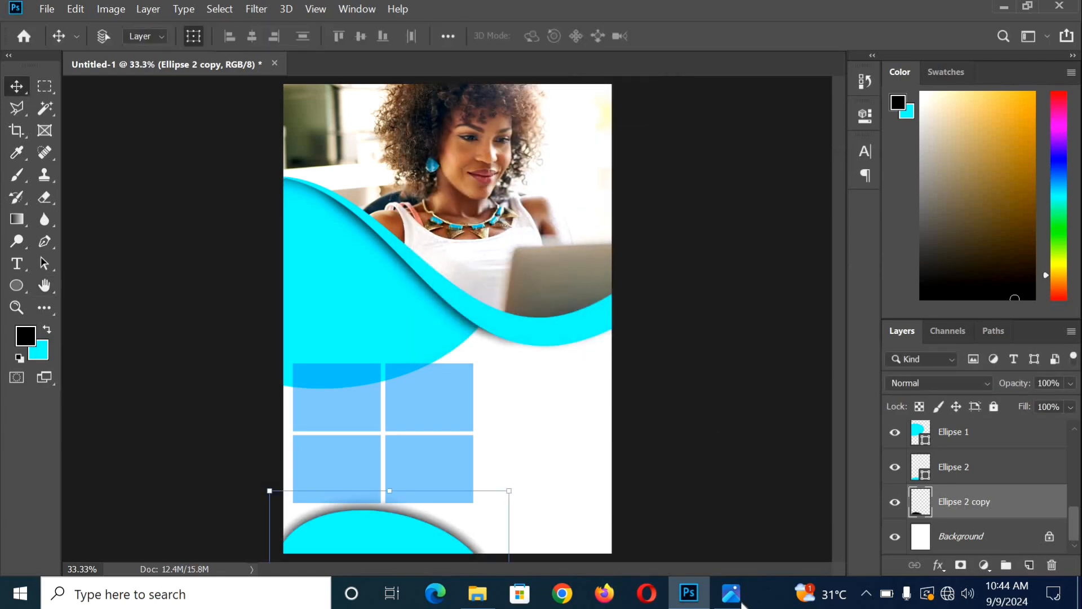
Soften the blurred shadow along the right side of the footer ellipse with a 250 px Eraser at 59% opacity.
{"action": "left_click", "coordinate": [744, 603]}
{"action": "left_click", "coordinate": [744, 604]}
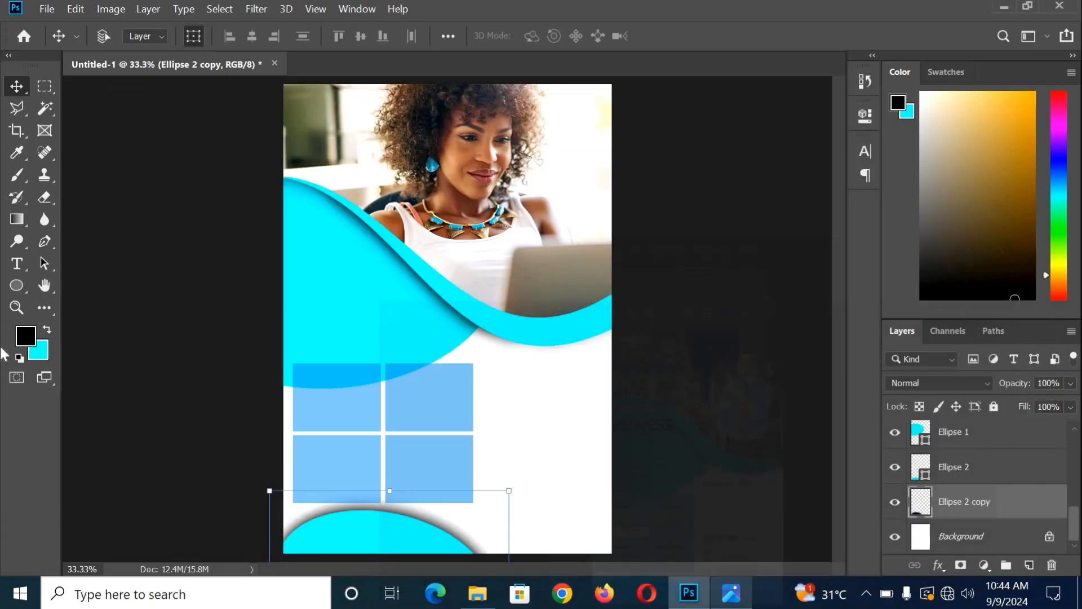
{"action": "left_click", "coordinate": [45, 200]}
{"action": "right_click", "coordinate": [958, 512]}
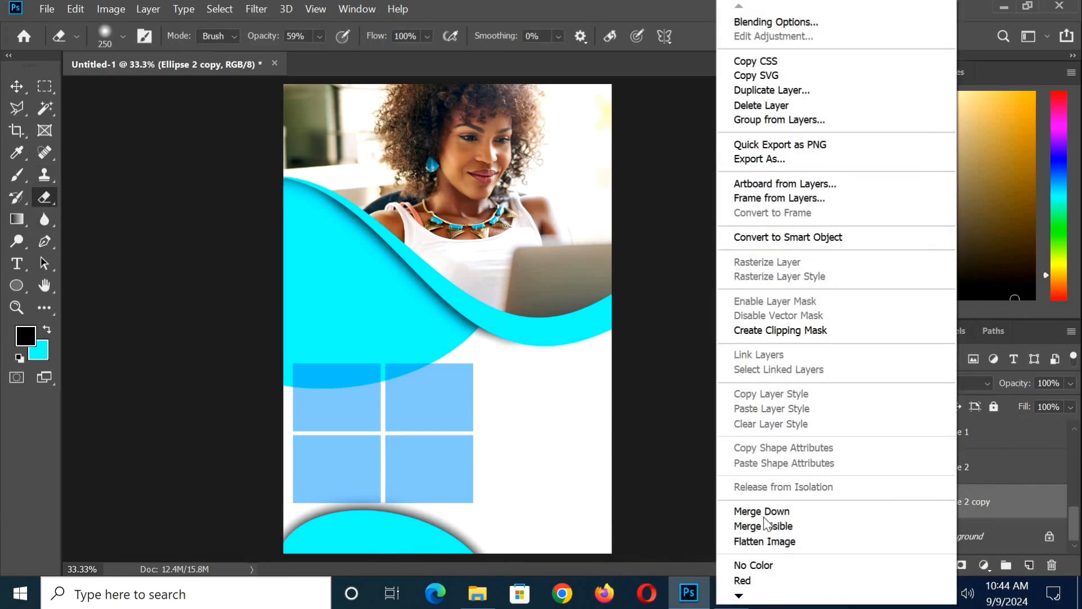
{"action": "left_click", "coordinate": [449, 535]}
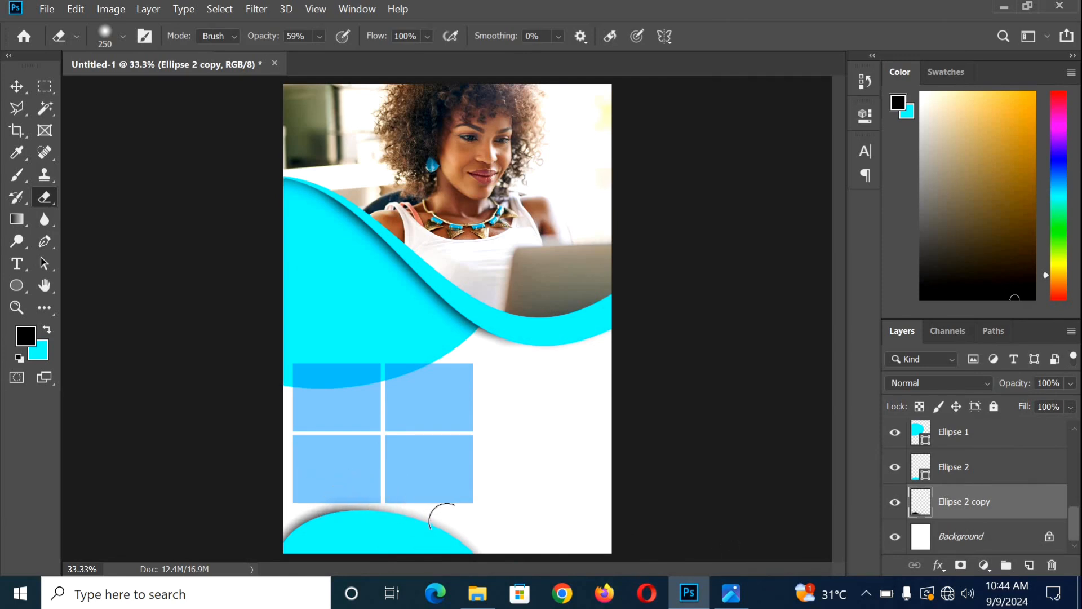
Try erasing the shadow along the upper left of the footer ellipse, and undo those strokes.
{"action": "left_click", "coordinate": [323, 513]}
{"action": "left_click", "coordinate": [341, 513]}
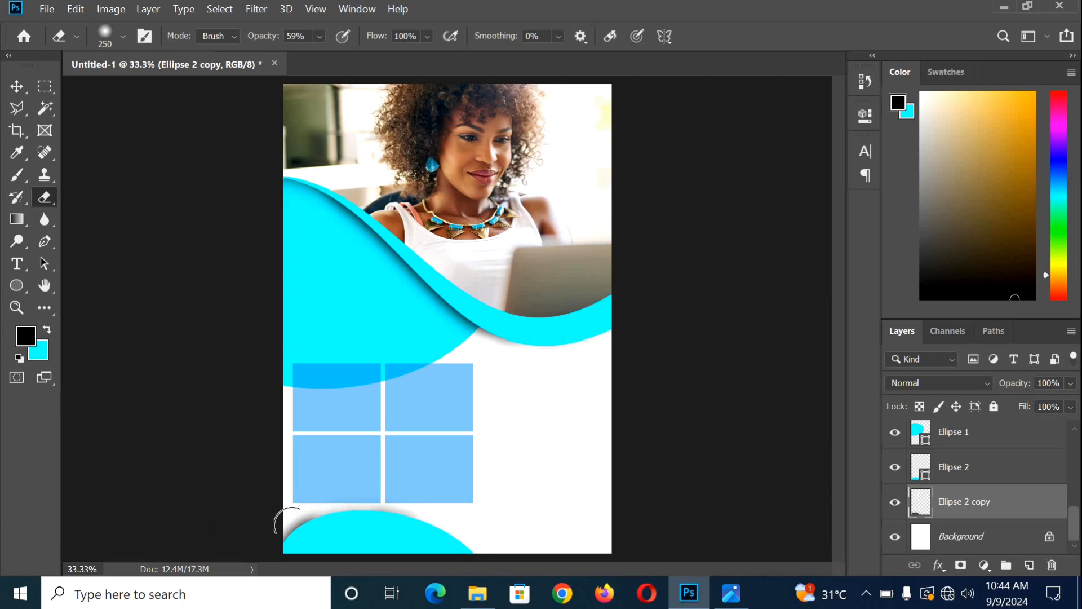
{"action": "key", "text": "ctrl+z"}
{"action": "key", "text": "ctrl+z"}
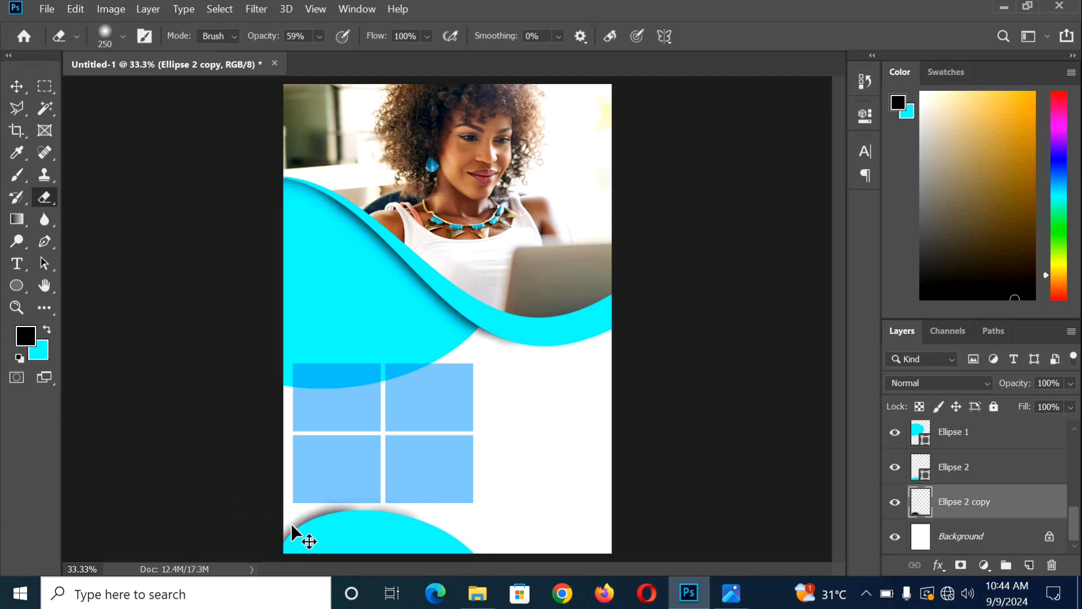
{"action": "key", "text": "ctrl+z"}
Compare the footer ellipse and its shadow with the reference flyer.
{"action": "left_click", "coordinate": [731, 592]}
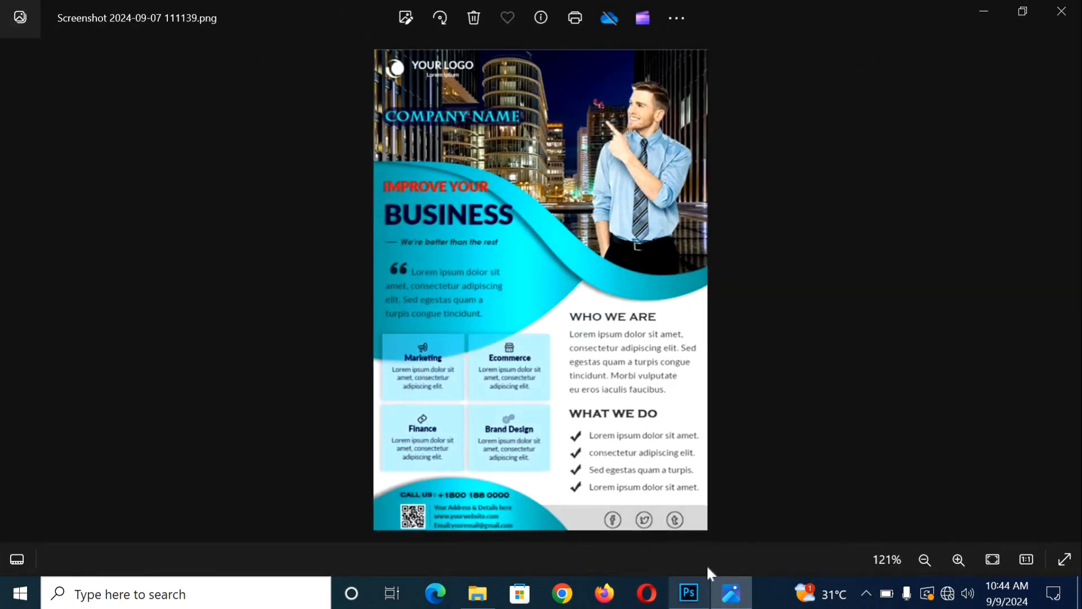
{"action": "left_click", "coordinate": [731, 593]}
{"action": "left_click", "coordinate": [731, 593]}
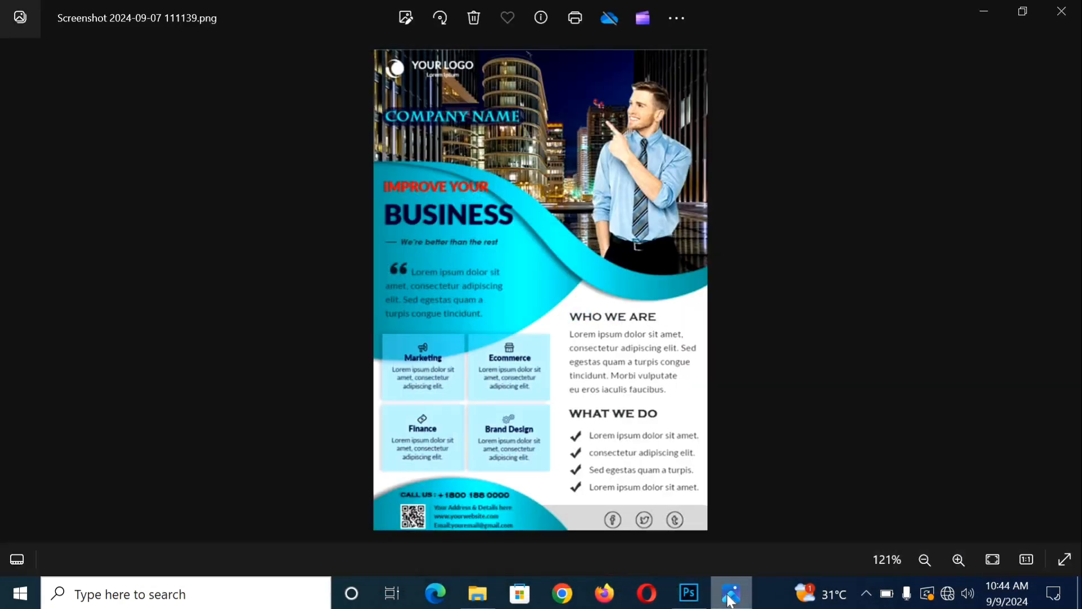
Add an 18 pt Cooper Black "Lorem ipsum" heading in a text box beside the service grid, layered above the header photo.
{"action": "left_click", "coordinate": [730, 594]}
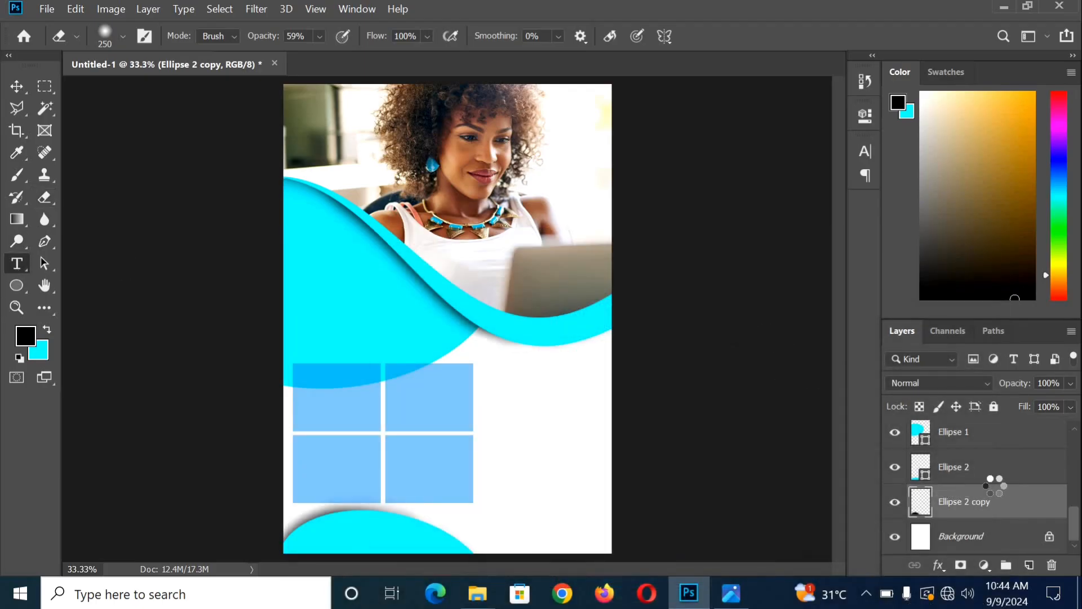
{"action": "scroll", "coordinate": [1001, 485], "scroll_direction": "up", "scroll_amount": 5}
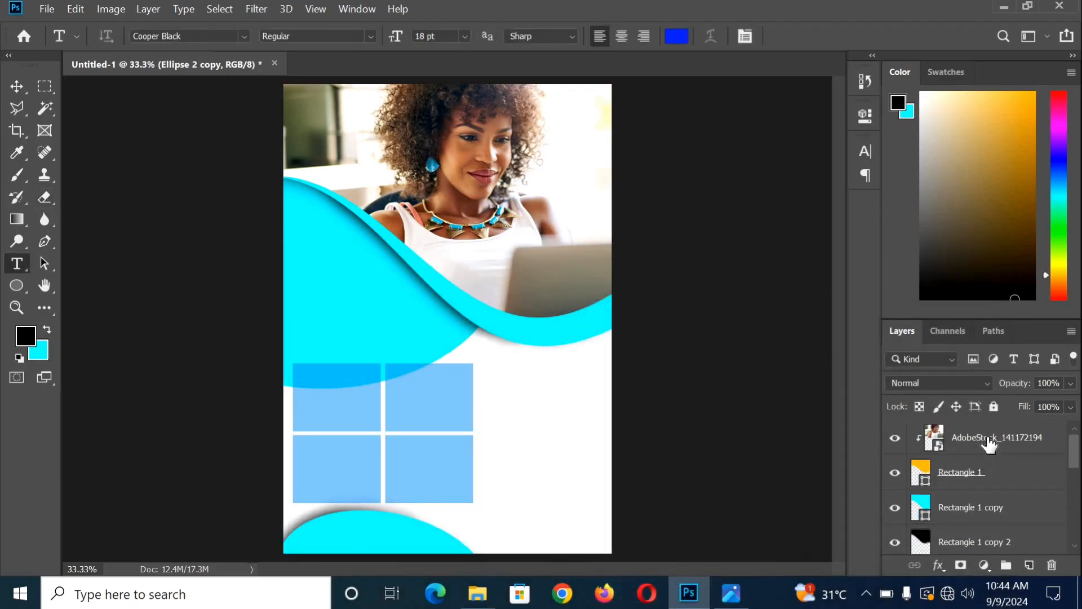
{"action": "left_click", "coordinate": [990, 442]}
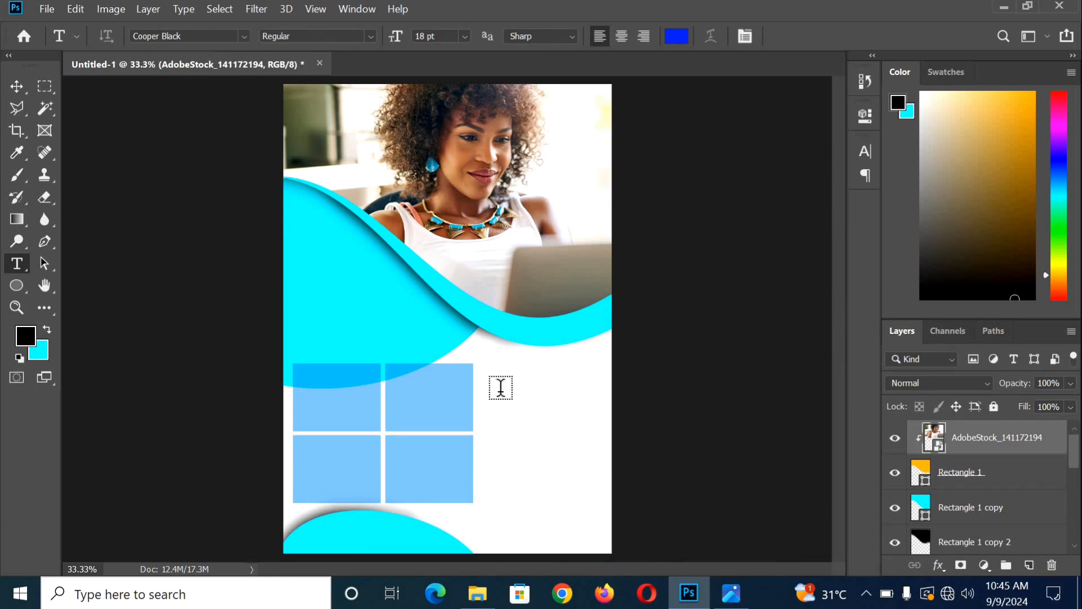
{"action": "left_click_drag", "start_coordinate": [503, 376], "coordinate": [597, 388]}
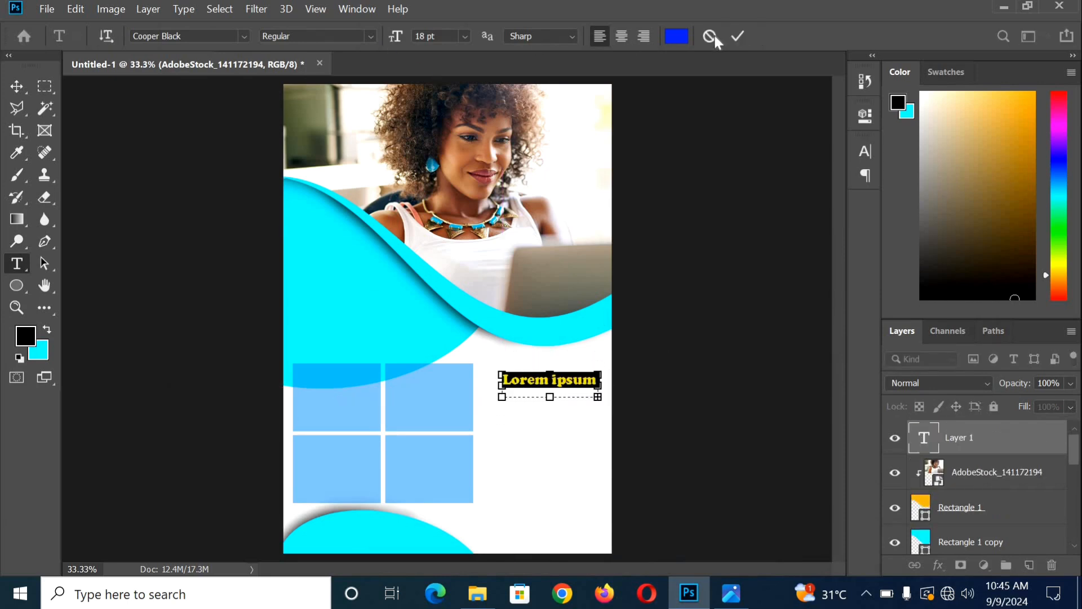
{"action": "left_click", "coordinate": [738, 36]}
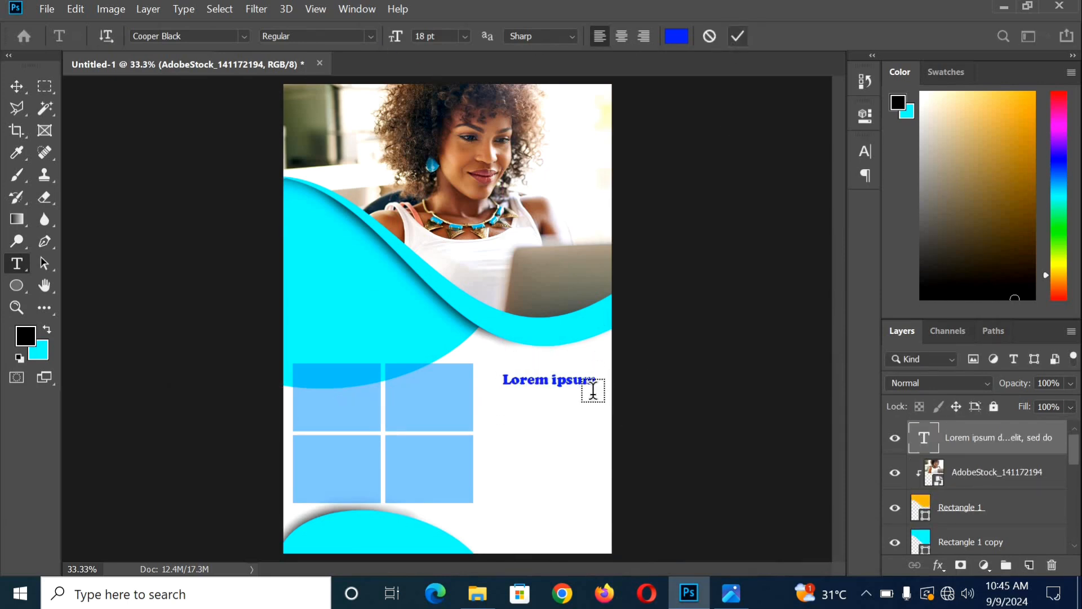
Add a placeholder paragraph text box at 9 pt directly beneath the Lorem ipsum heading, following the reference flyer.
{"action": "left_click", "coordinate": [724, 597]}
{"action": "left_click", "coordinate": [725, 593]}
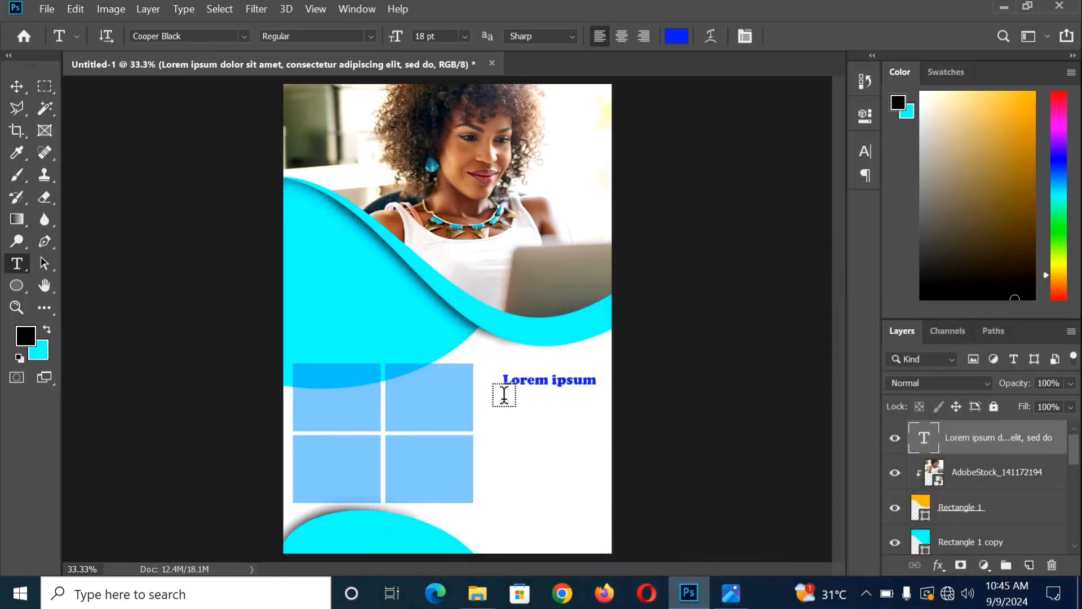
{"action": "left_click_drag", "start_coordinate": [502, 397], "coordinate": [596, 446]}
{"action": "left_click", "coordinate": [465, 36]}
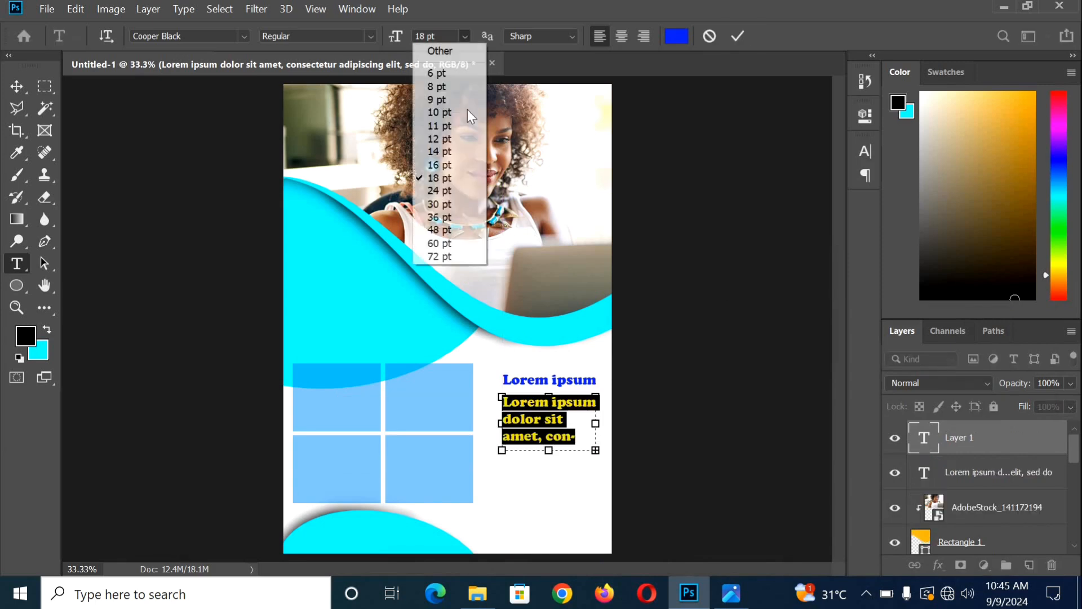
{"action": "left_click", "coordinate": [451, 101]}
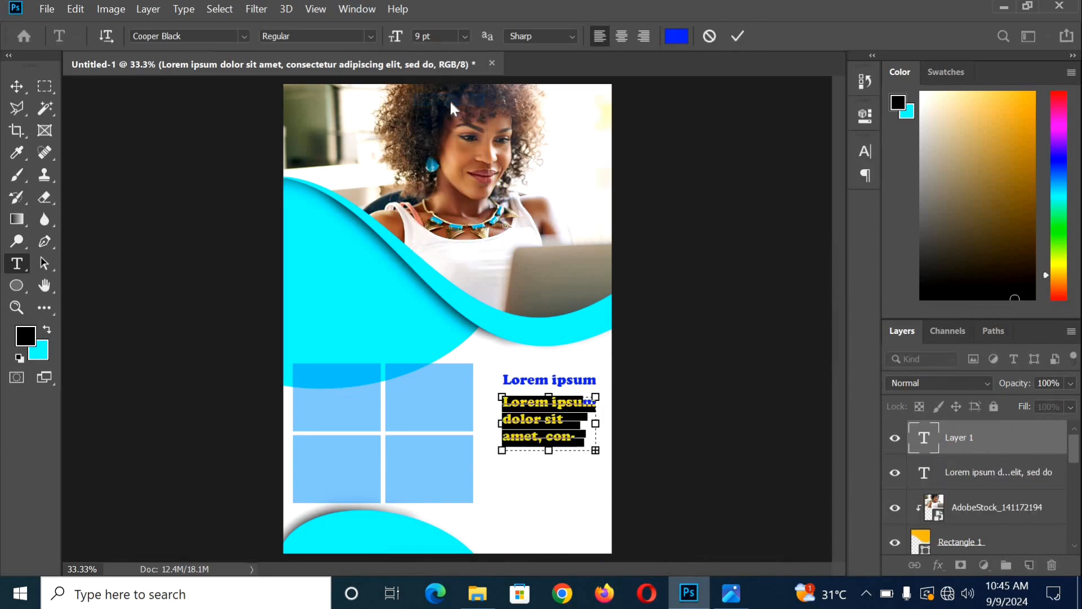
{"action": "left_click", "coordinate": [738, 36]}
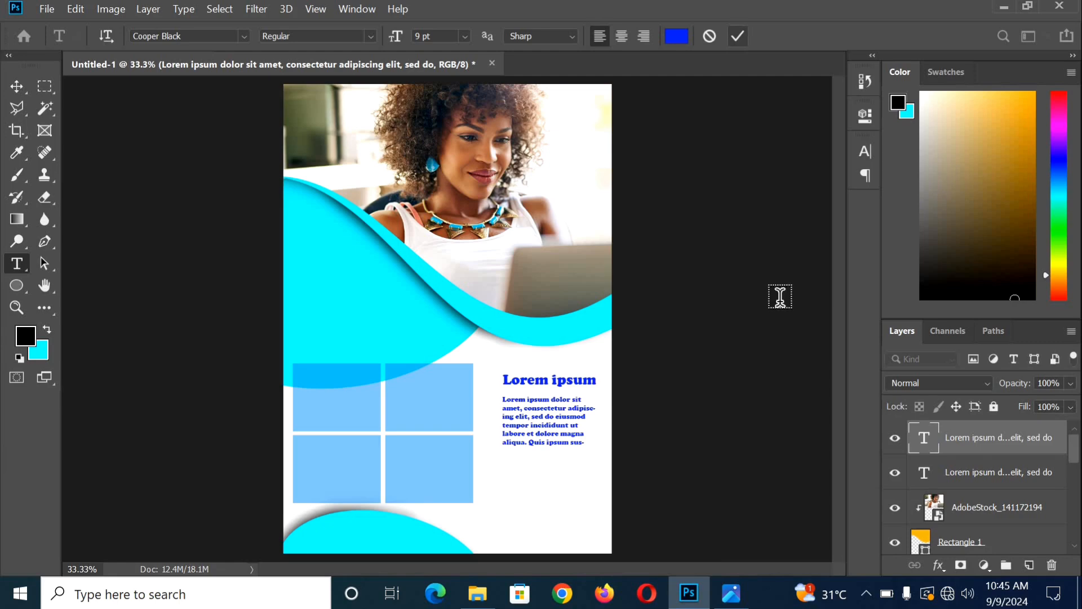
Check the reference flyer and add the heading "Improve Your" at 18 pt on the large cyan shape.
{"action": "left_click", "coordinate": [735, 605]}
{"action": "left_click", "coordinate": [732, 593]}
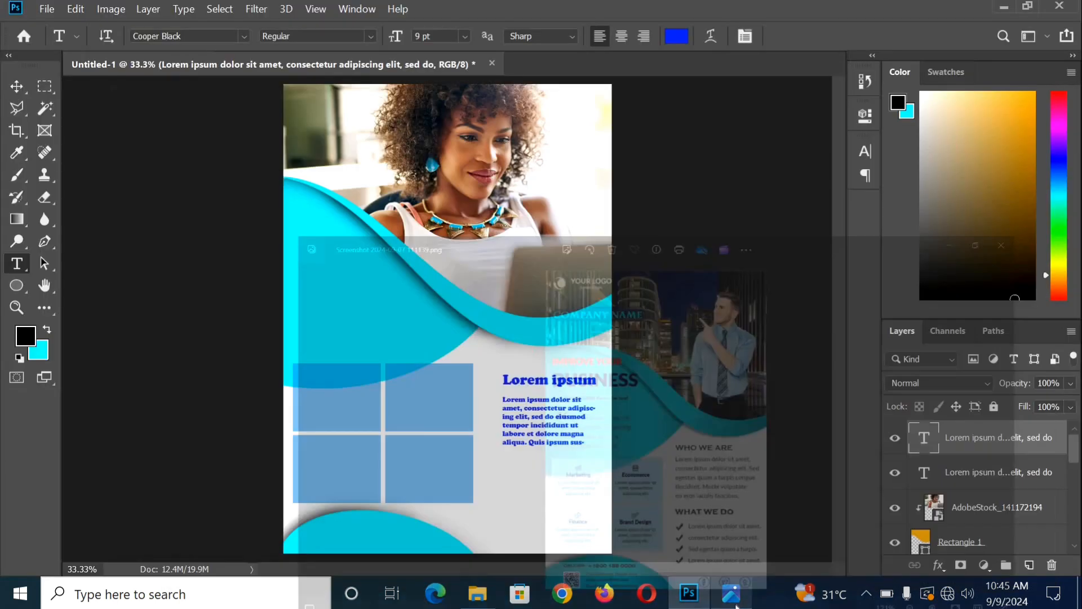
{"action": "left_click", "coordinate": [731, 593]}
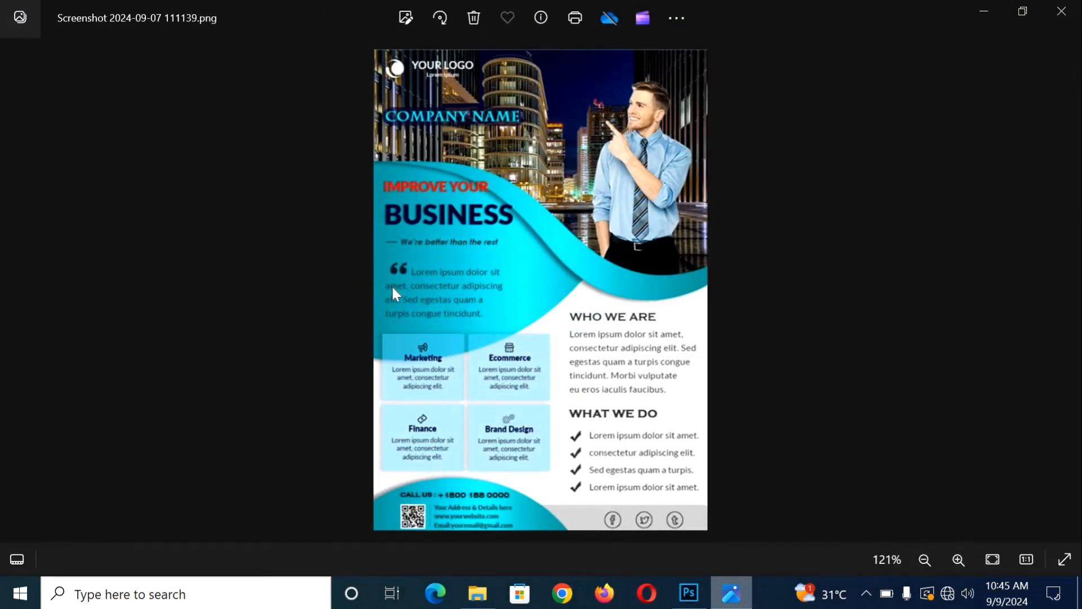
{"action": "left_click", "coordinate": [745, 602]}
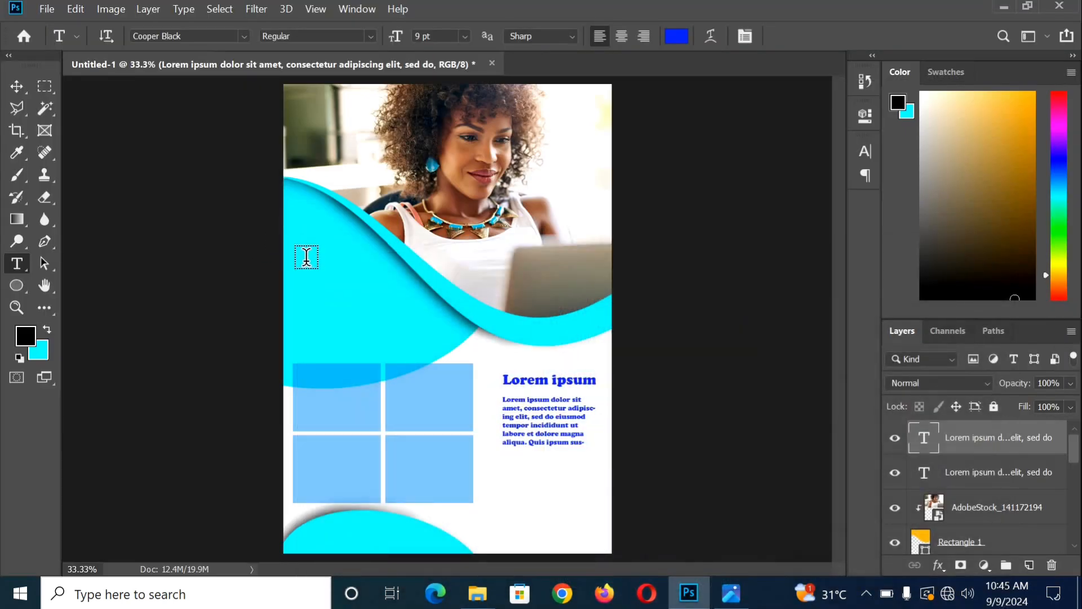
{"action": "left_click", "coordinate": [305, 268]}
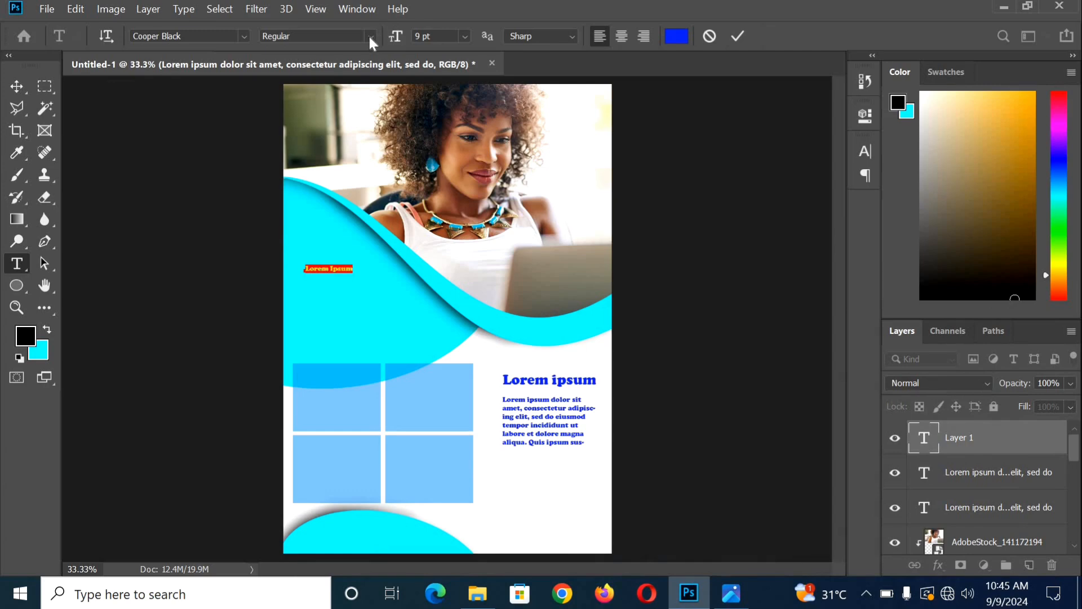
{"action": "left_click", "coordinate": [464, 35]}
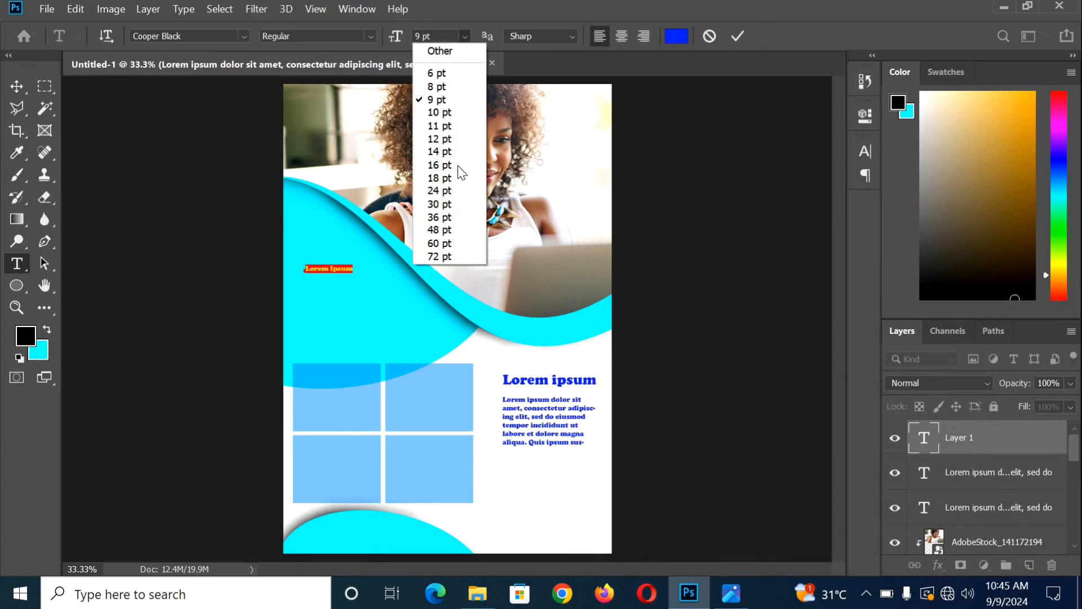
{"action": "left_click", "coordinate": [456, 179]}
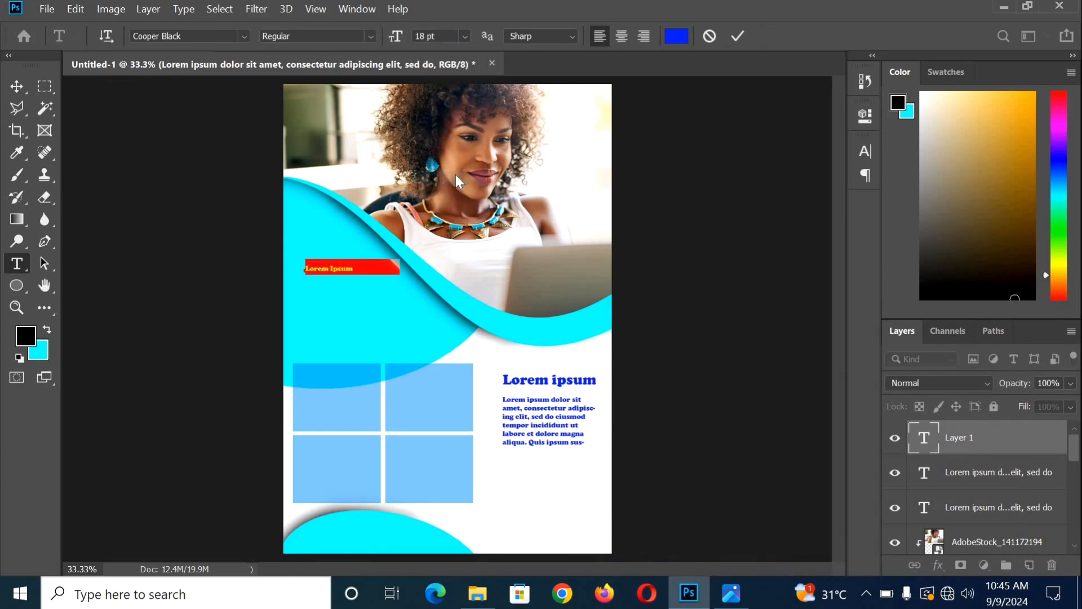
{"action": "left_click", "coordinate": [731, 596]}
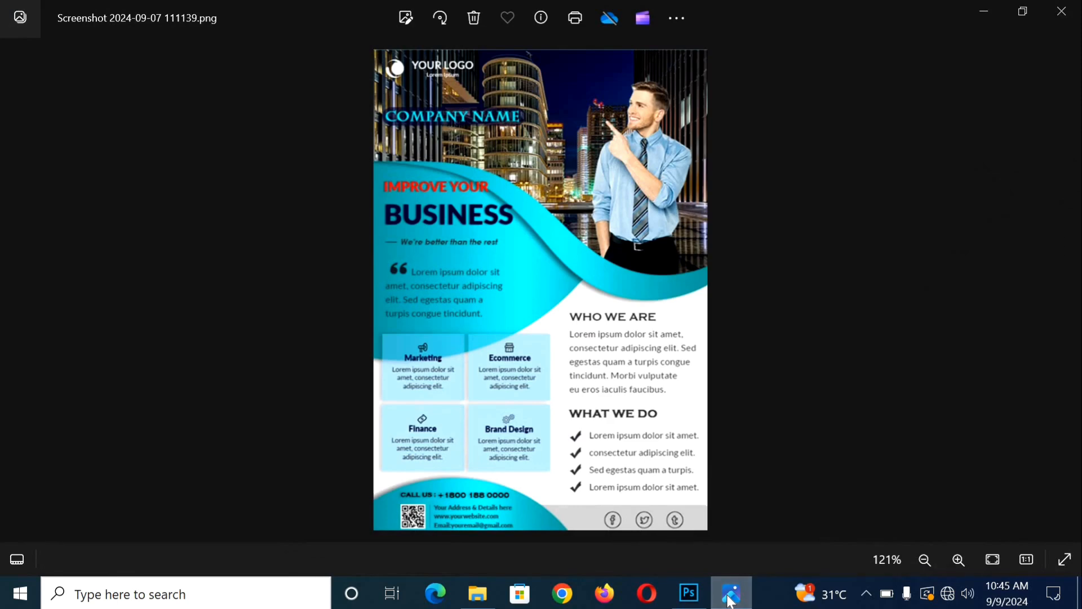
{"action": "left_click", "coordinate": [731, 596]}
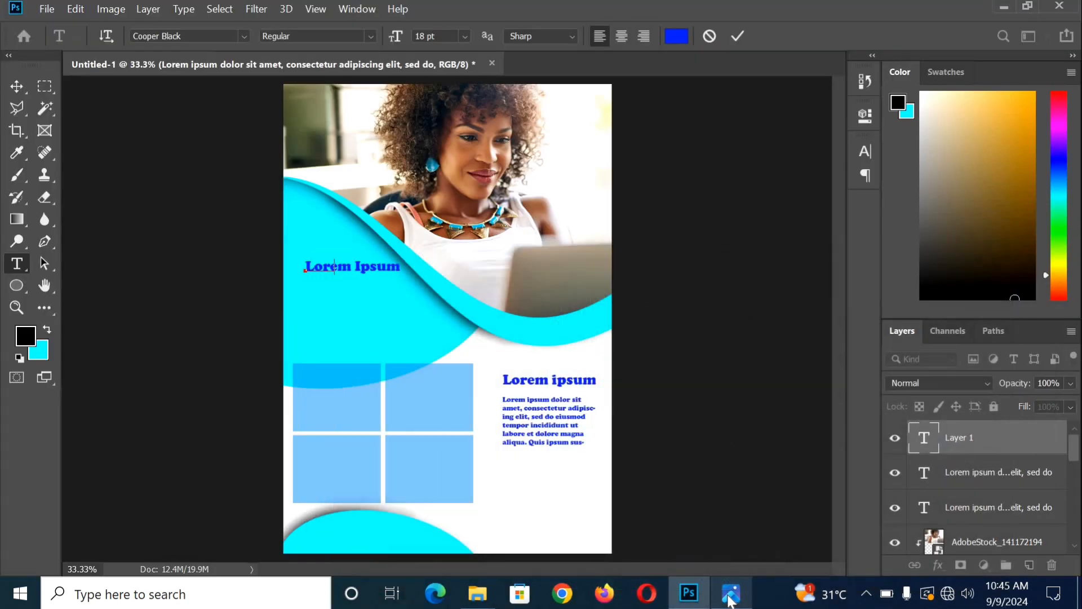
{"action": "type", "text": "Improve Your"}
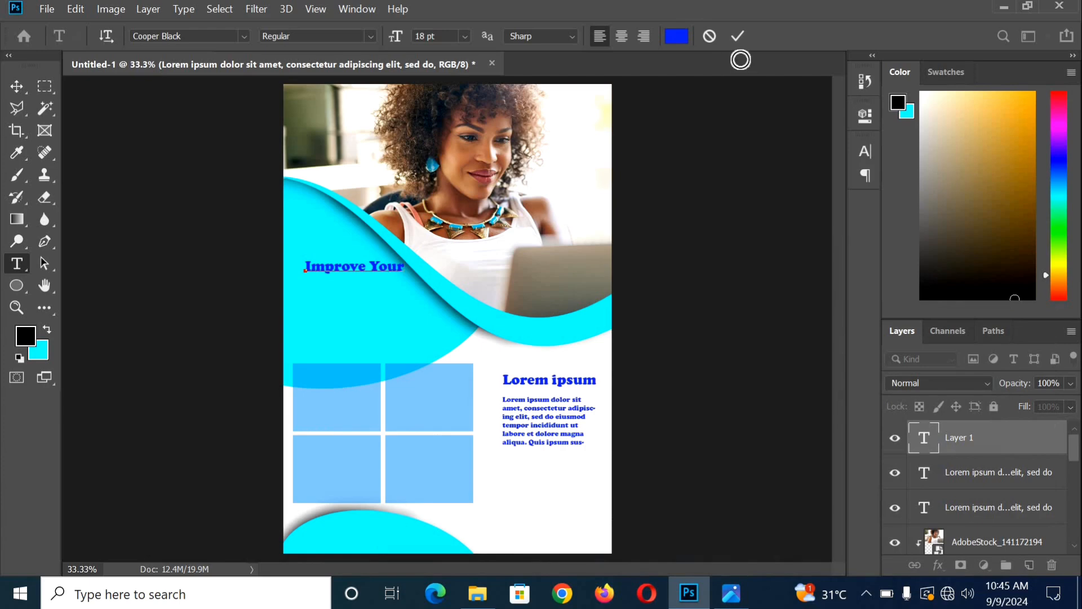
{"action": "left_click", "coordinate": [738, 36]}
Move the "Improve Your" heading up and left to line up with the left edge of the service grid.
{"action": "left_click", "coordinate": [17, 88]}
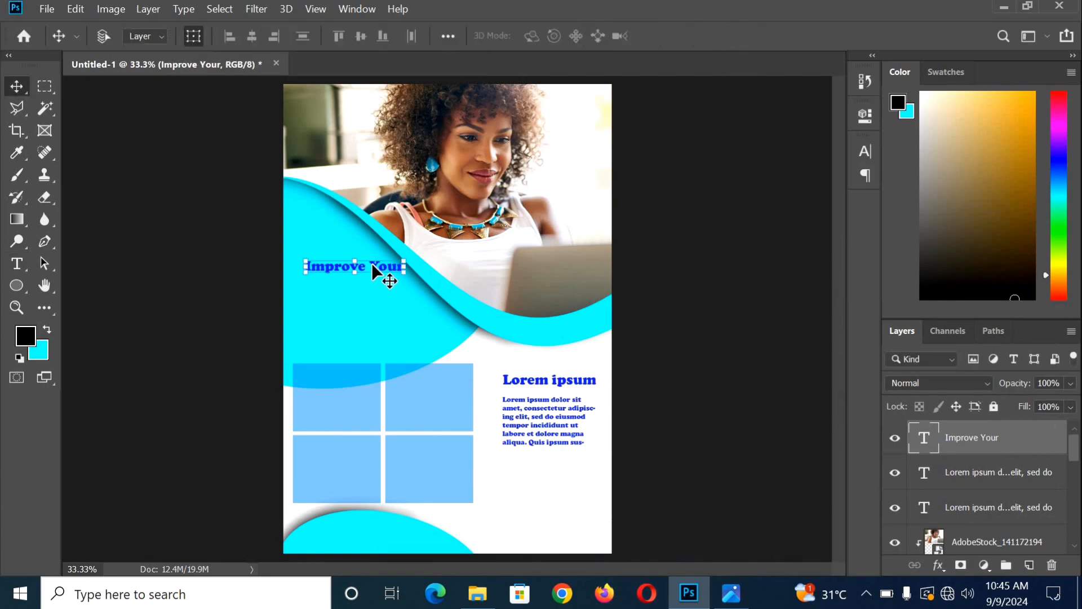
{"action": "left_click_drag", "start_coordinate": [387, 275], "coordinate": [373, 252]}
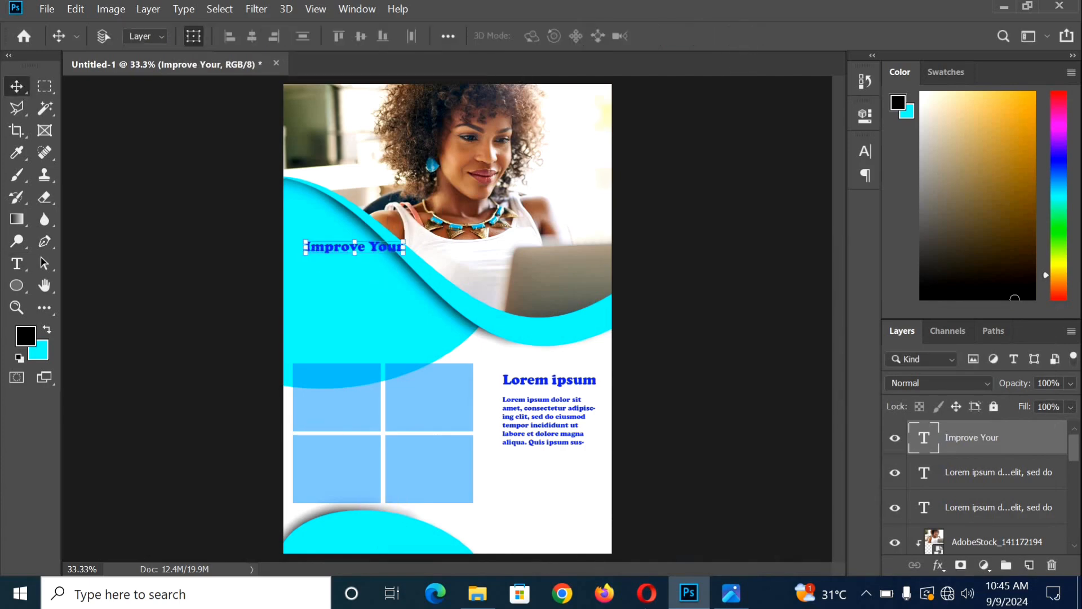
{"action": "left_click", "coordinate": [727, 594]}
{"action": "left_click", "coordinate": [723, 599]}
{"action": "left_click_drag", "start_coordinate": [360, 244], "coordinate": [360, 237]}
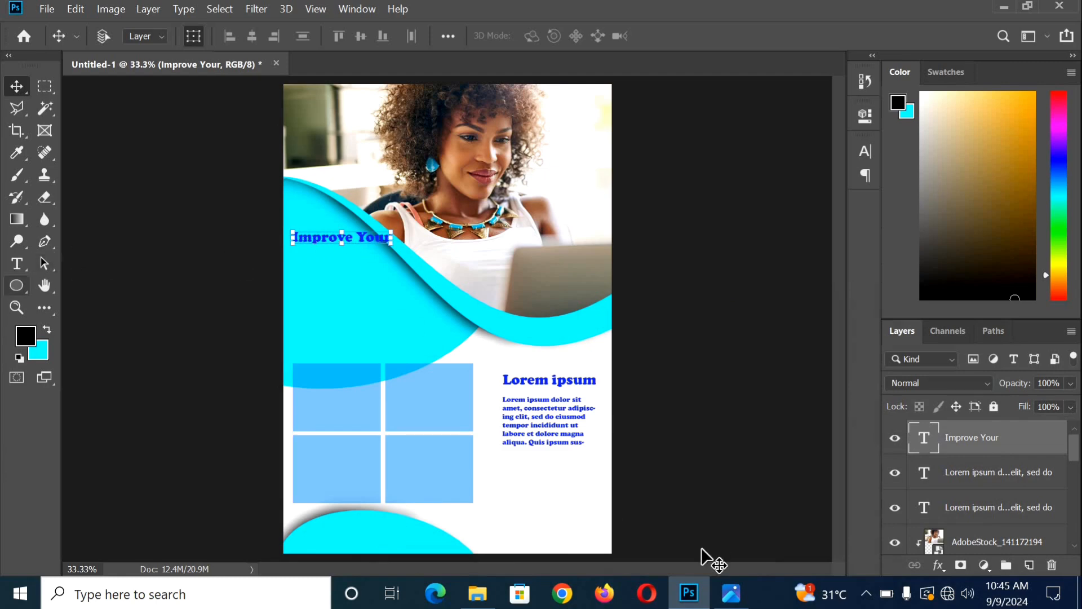
Add the heading "Business" at 30 pt just beneath "Improve Your" on the cyan shape.
{"action": "left_click", "coordinate": [721, 589]}
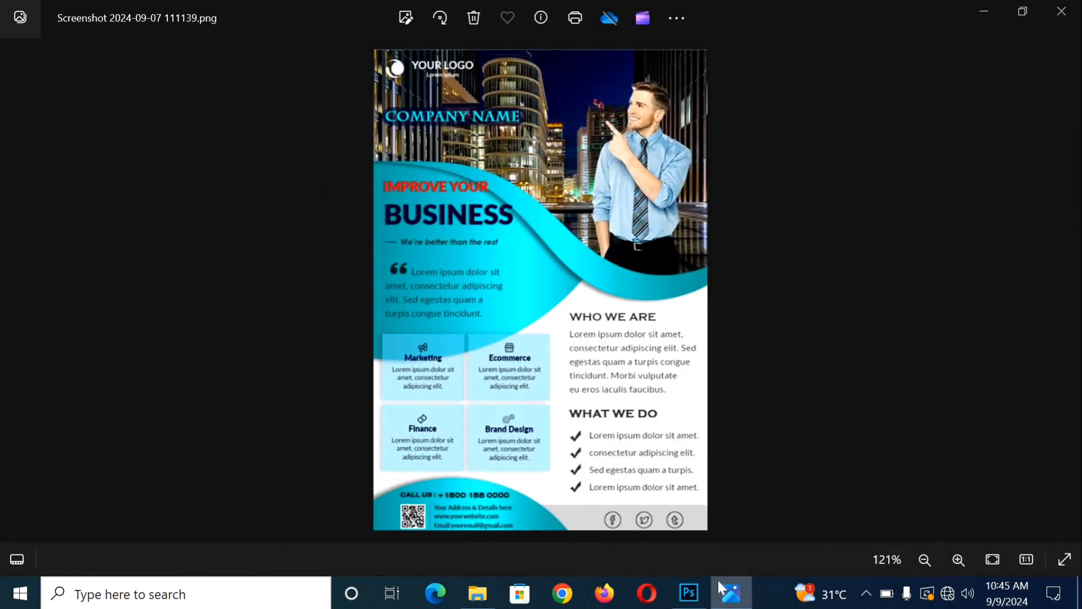
{"action": "left_click", "coordinate": [730, 595]}
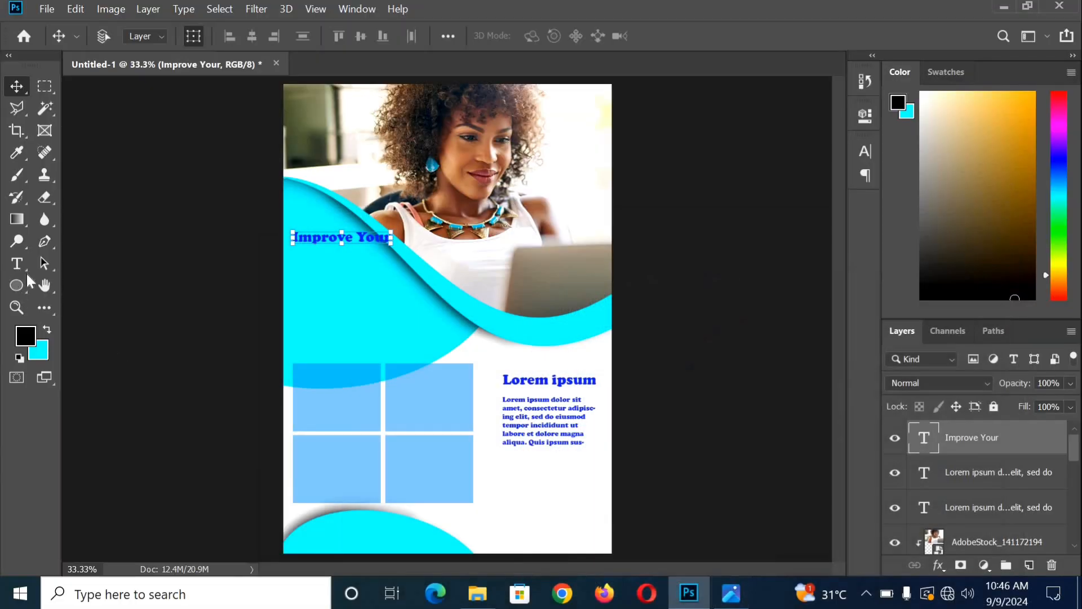
{"action": "left_click", "coordinate": [19, 266]}
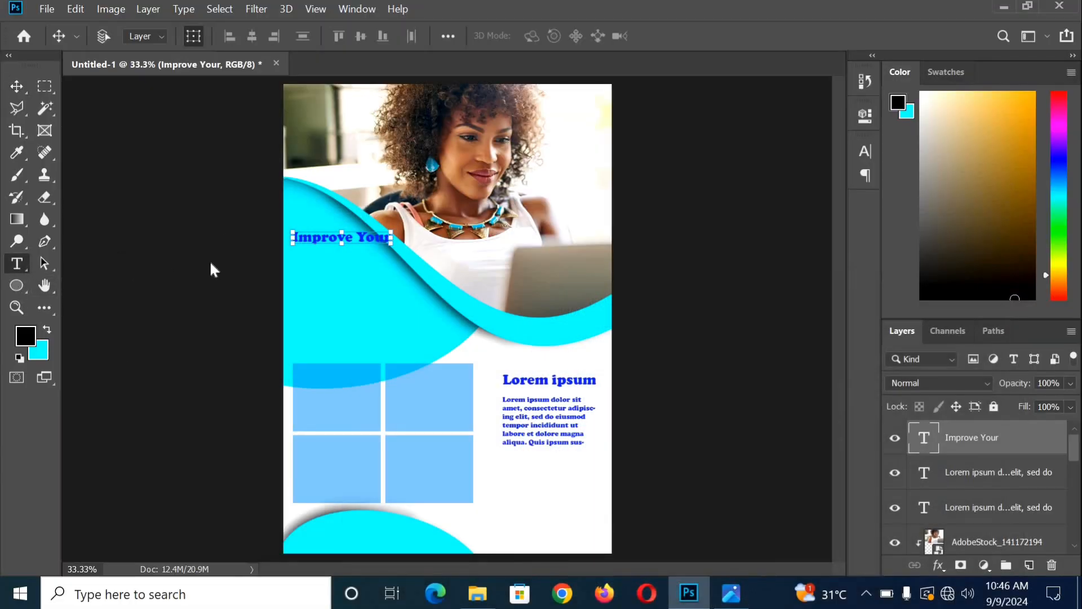
{"action": "left_click", "coordinate": [302, 259]}
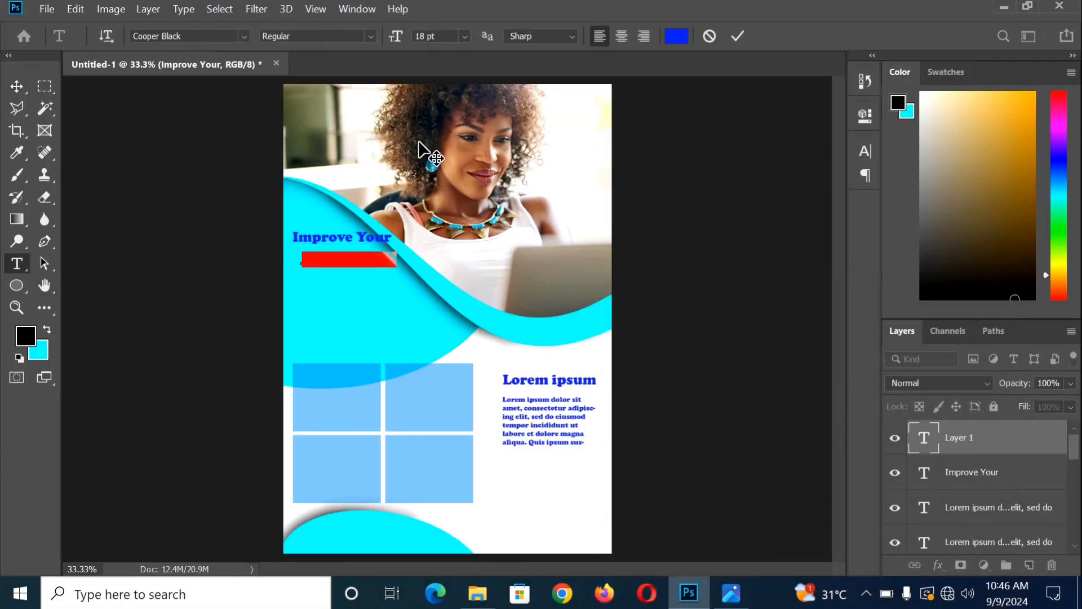
{"action": "left_click", "coordinate": [464, 37]}
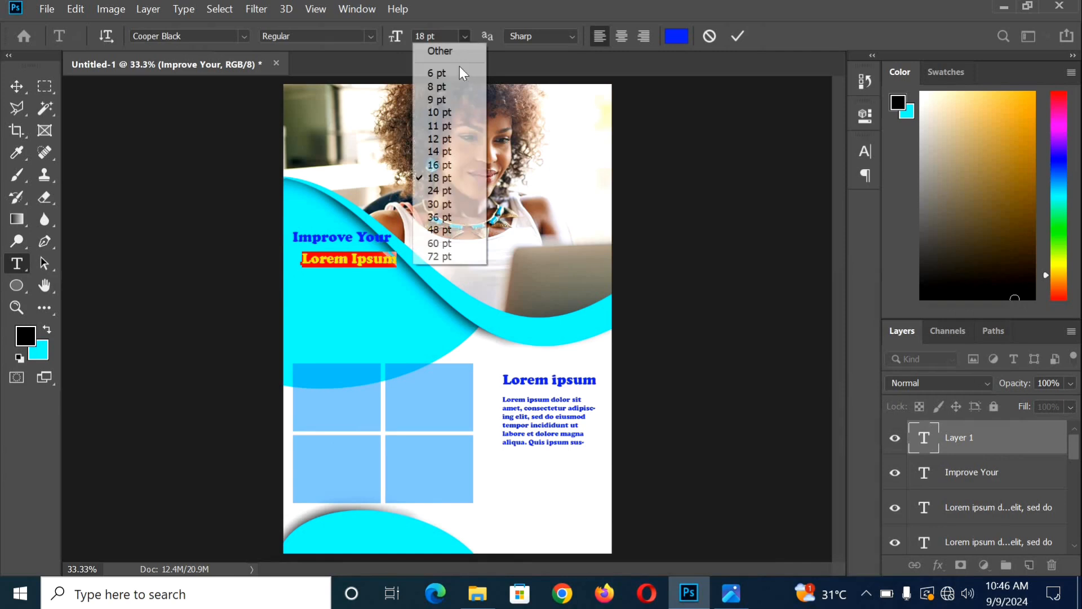
{"action": "left_click", "coordinate": [452, 208]}
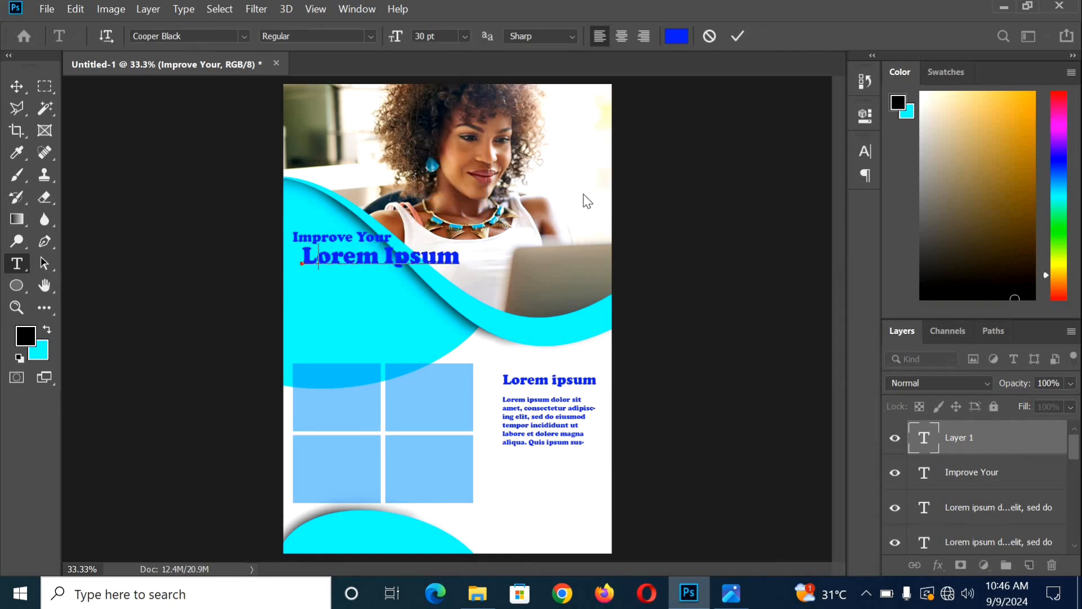
{"action": "type", "text": "Business"}
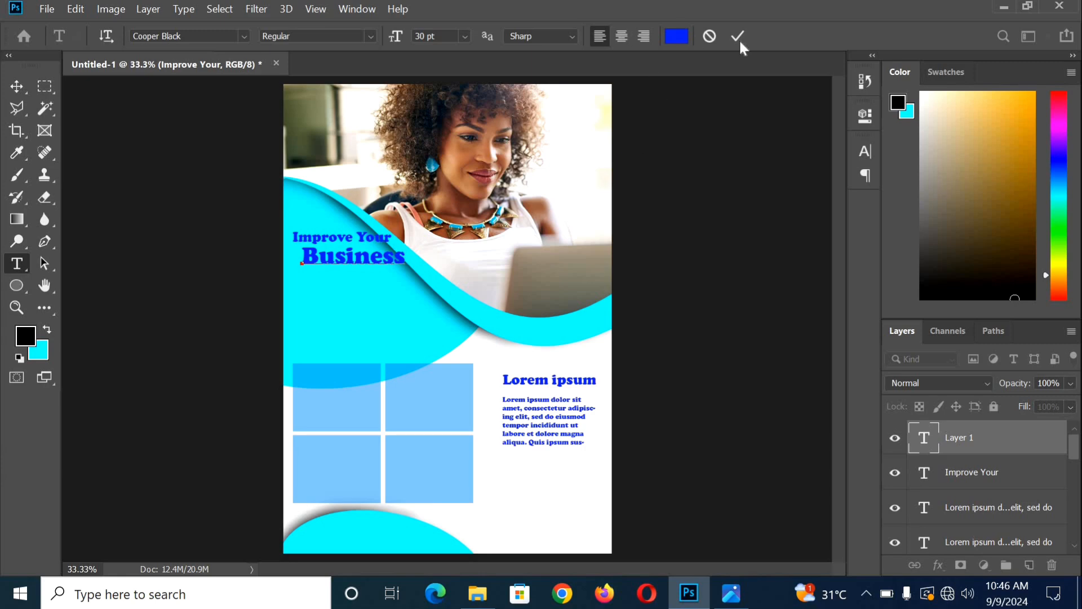
{"action": "left_click", "coordinate": [738, 37]}
Check the footer layout on the reference flyer and select the cyan footer ellipse's layer, Ellipse 2.
{"action": "left_click", "coordinate": [733, 597]}
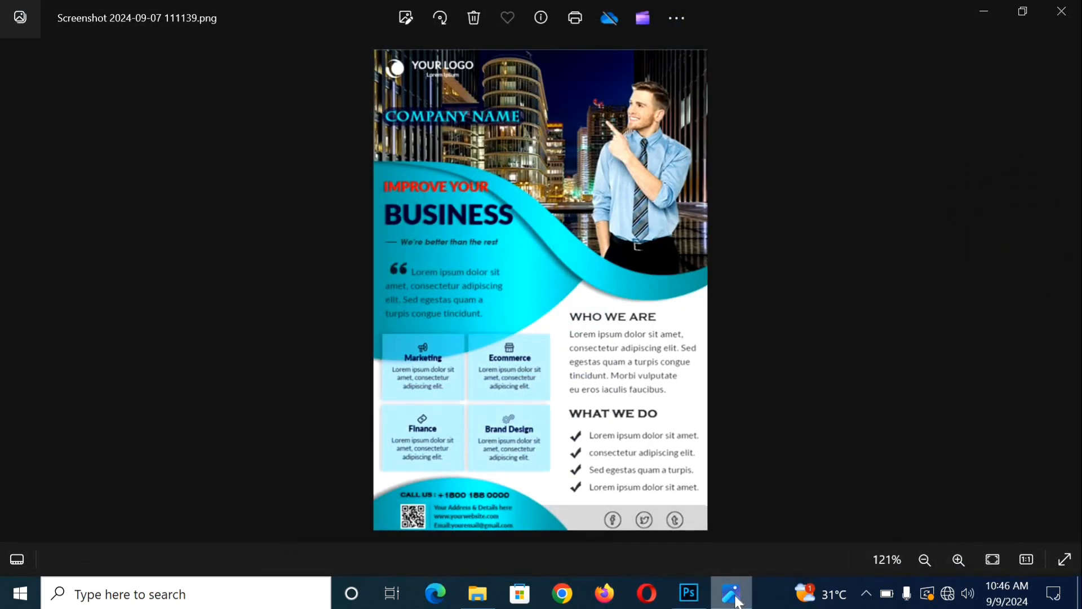
{"action": "left_click", "coordinate": [733, 596]}
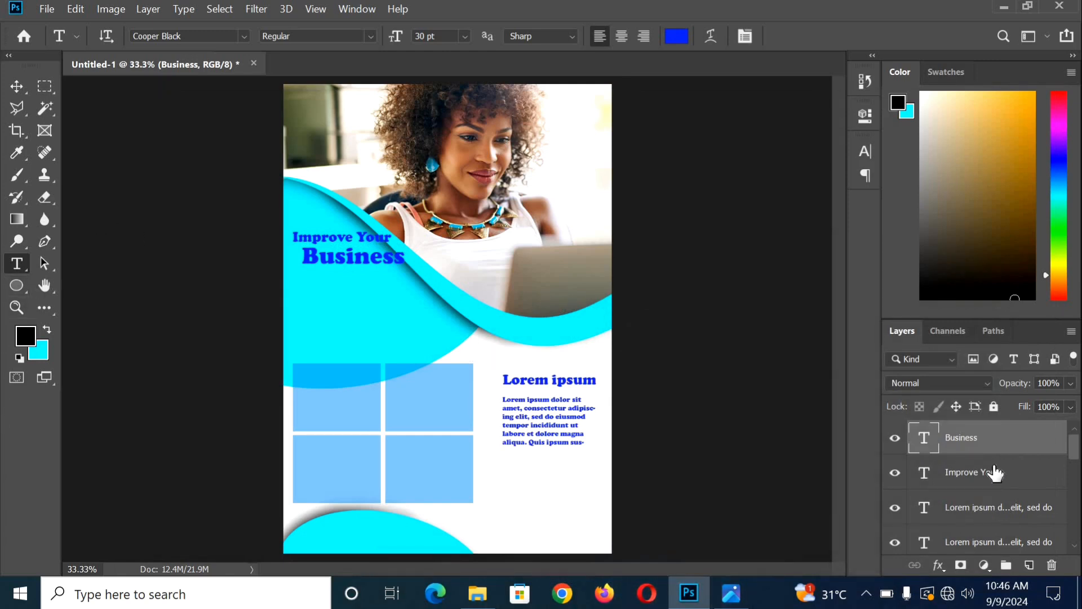
{"action": "scroll", "coordinate": [992, 472], "scroll_direction": "down", "scroll_amount": 4}
{"action": "scroll", "coordinate": [996, 472], "scroll_direction": "down", "scroll_amount": 4}
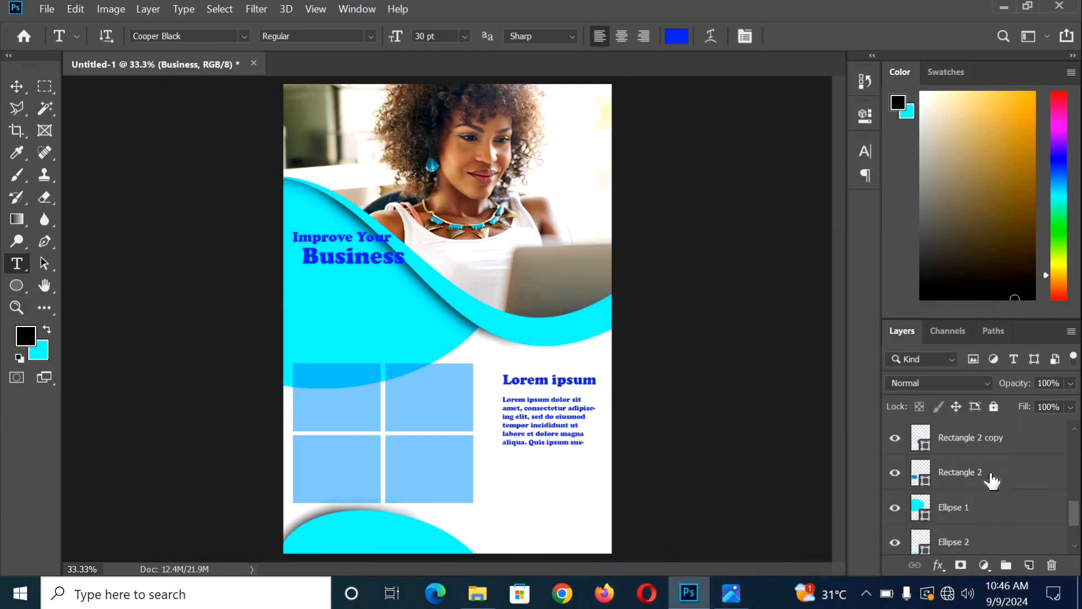
{"action": "left_click", "coordinate": [981, 511]}
{"action": "scroll", "coordinate": [976, 509], "scroll_direction": "down", "scroll_amount": 2}
{"action": "left_click", "coordinate": [965, 471]}
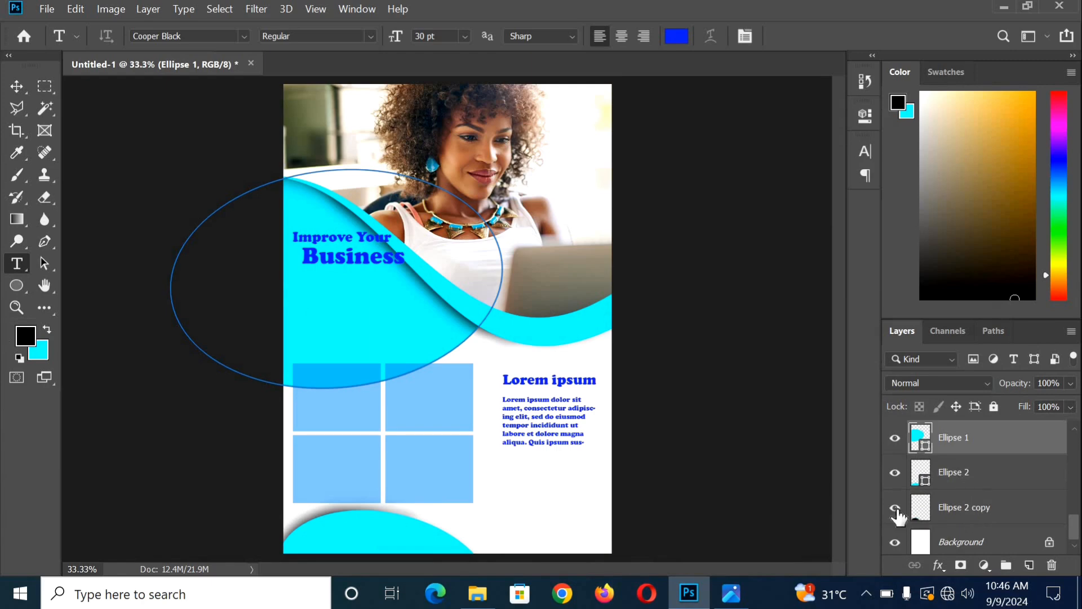
{"action": "left_click", "coordinate": [735, 596]}
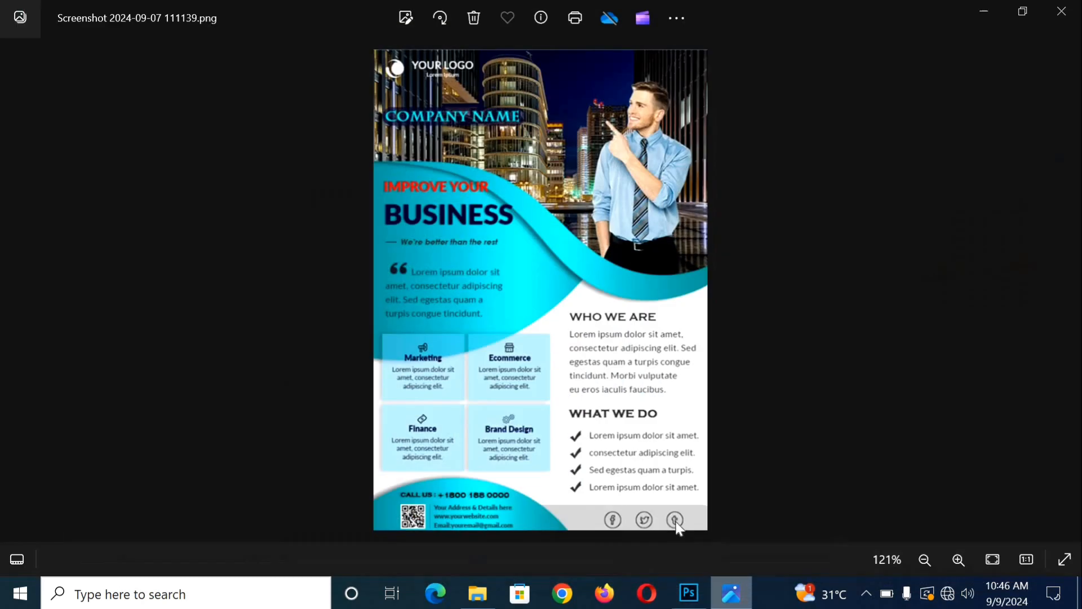
{"action": "left_click", "coordinate": [735, 601]}
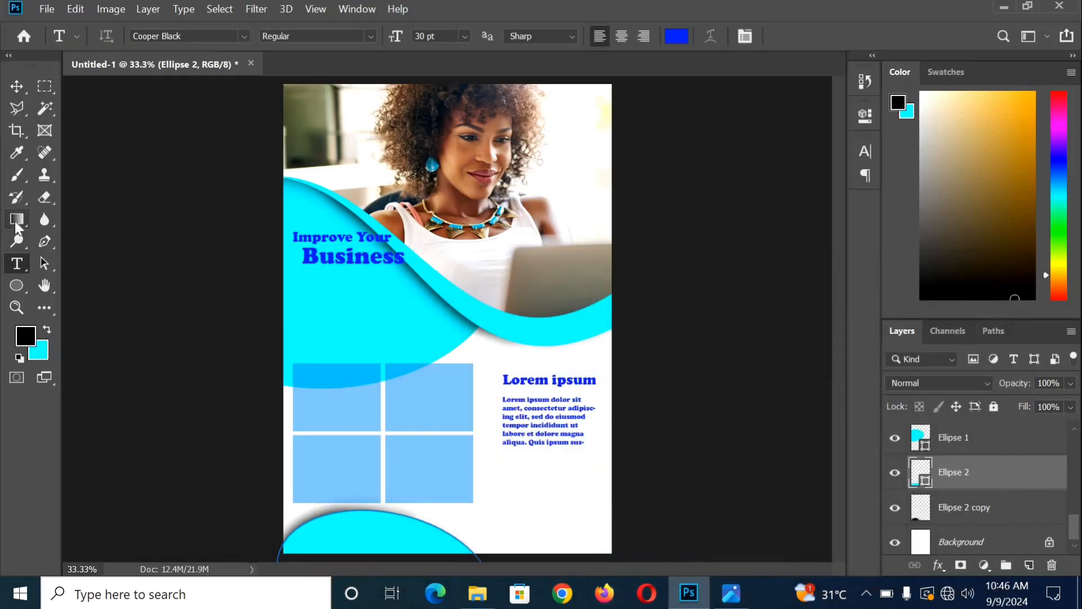
Draw a rectangle about 1161 × 177 px along the page's lower edge, from the footer ellipse past the right page edge.
{"action": "left_click", "coordinate": [19, 287]}
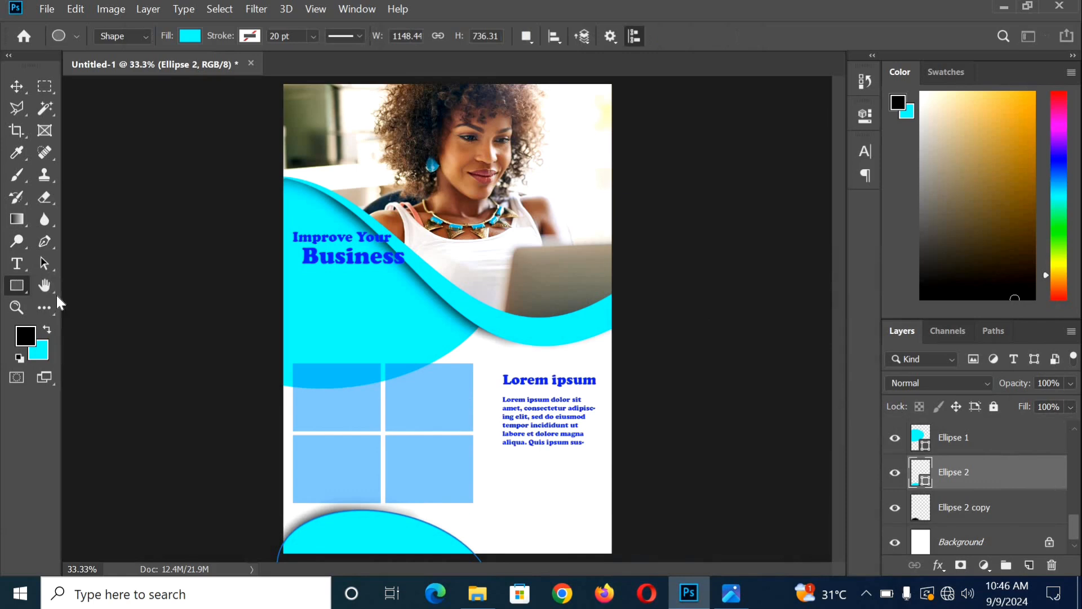
{"action": "right_click", "coordinate": [13, 288]}
{"action": "left_click", "coordinate": [98, 283]}
{"action": "left_click_drag", "start_coordinate": [414, 521], "coordinate": [631, 554]}
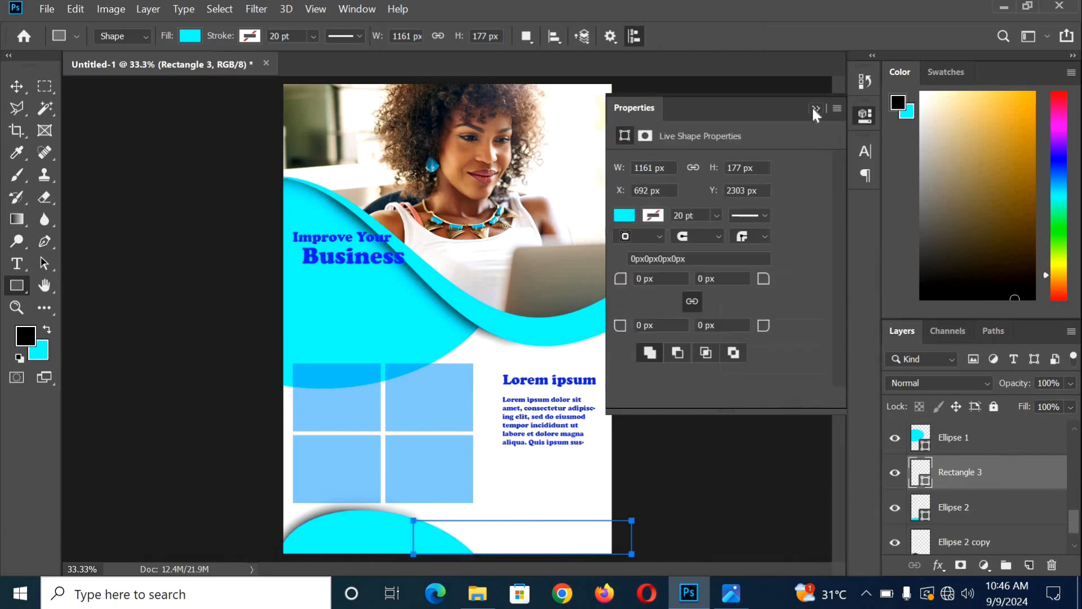
{"action": "left_click", "coordinate": [814, 107]}
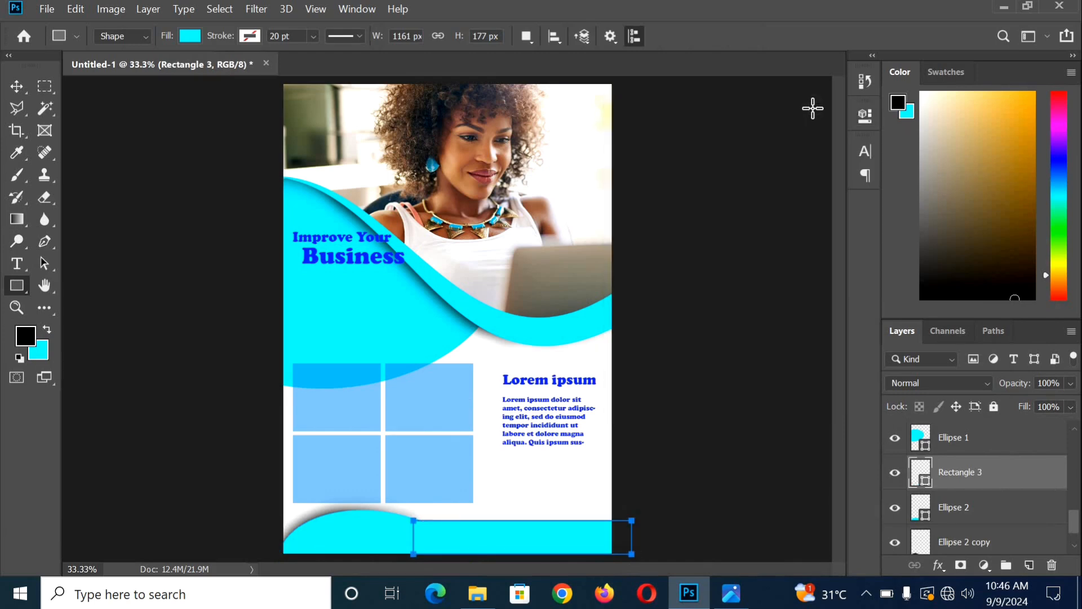
Nudge the footer rectangle straight down so it forms a thinner strip extending below the page edge.
{"action": "left_click", "coordinate": [16, 86]}
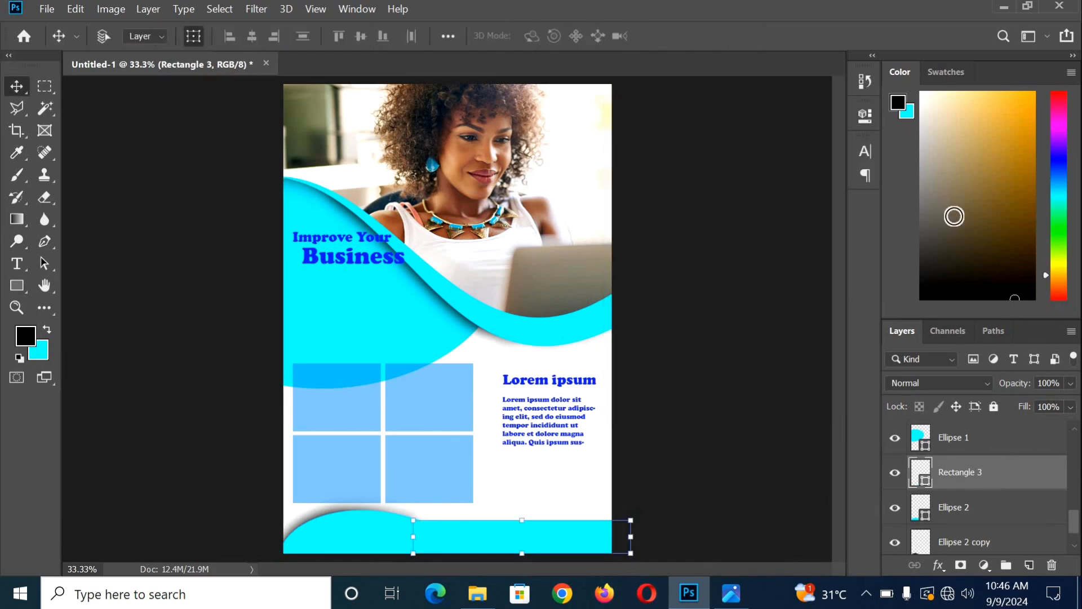
{"action": "key", "text": "Down"}
{"action": "key", "text": "Down"}
{"action": "key", "text": "Down"}
{"action": "key", "text": "Down"}
{"action": "key", "text": "Down"}
{"action": "key", "text": "Down"}
{"action": "key", "text": "Down"}
{"action": "key", "text": "Down"}
{"action": "key", "text": "Down"}
{"action": "key", "text": "Down"}
{"action": "key", "text": "Down"}
{"action": "key", "text": "Down"}
{"action": "key", "text": "Down"}
{"action": "key", "text": "Down"}
{"action": "key", "text": "Down"}
{"action": "key", "text": "Down"}
{"action": "key", "text": "Down"}
{"action": "key", "text": "Down"}
{"action": "key", "text": "Down"}
{"action": "key", "text": "Down"}
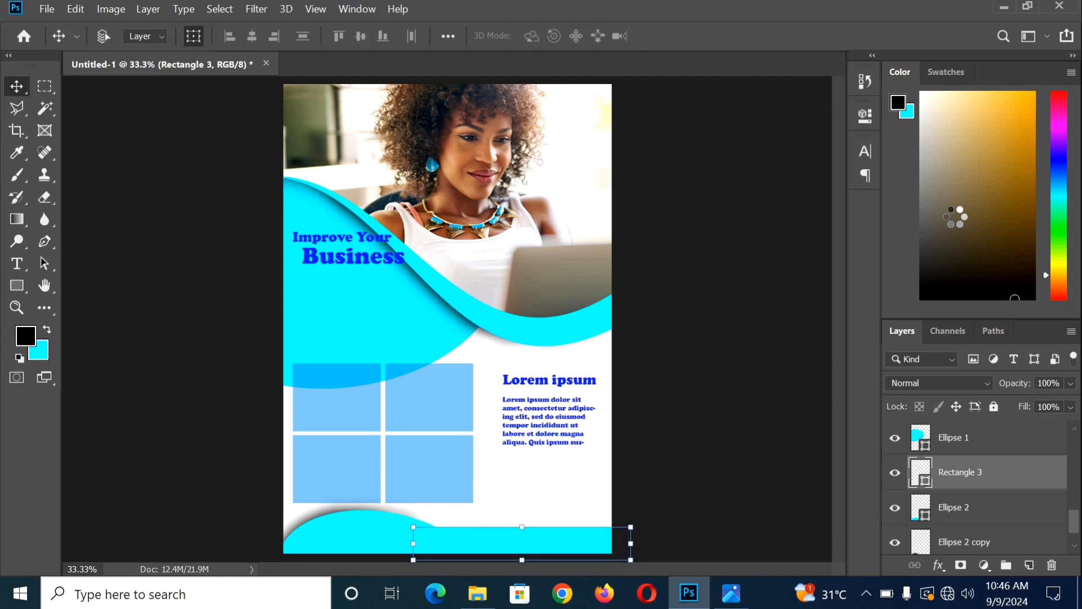
{"action": "key", "text": "Down"}
{"action": "key", "text": "Down"}
{"action": "key", "text": "Down"}
{"action": "key", "text": "Down"}
{"action": "key", "text": "Down"}
{"action": "key", "text": "Down"}
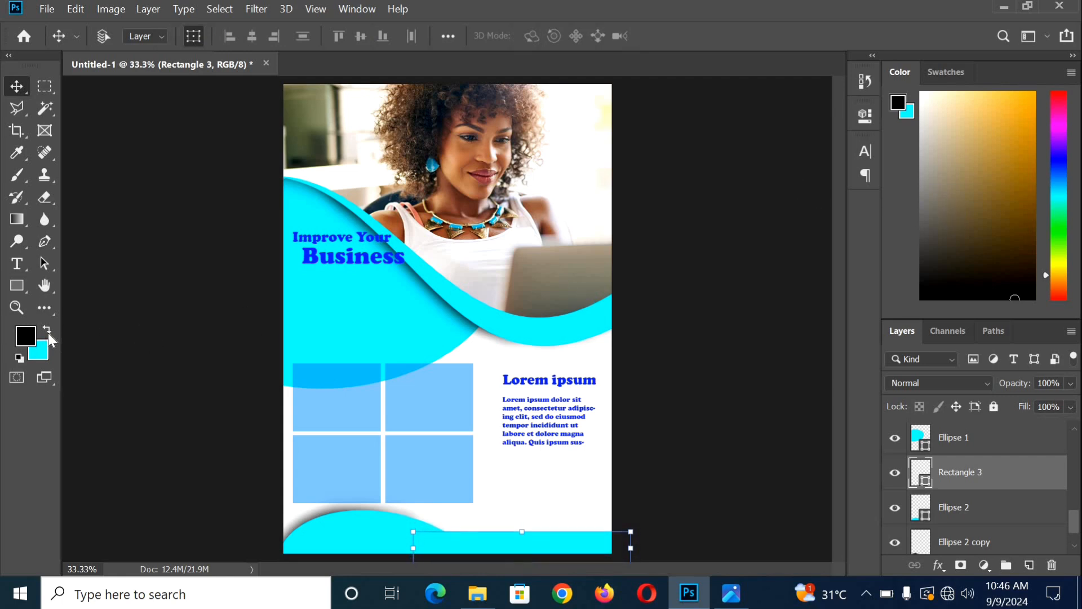
Sample the grey #848270 from the laptop in the header photo and fill the footer rectangle with it.
{"action": "left_click", "coordinate": [26, 336]}
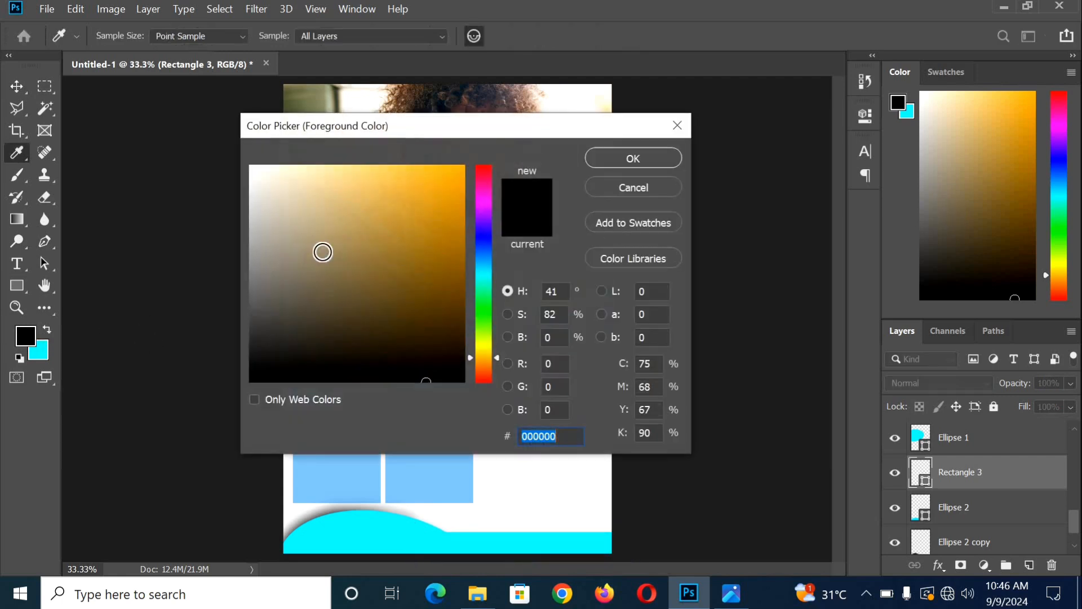
{"action": "left_click_drag", "start_coordinate": [519, 129], "coordinate": [317, 214]}
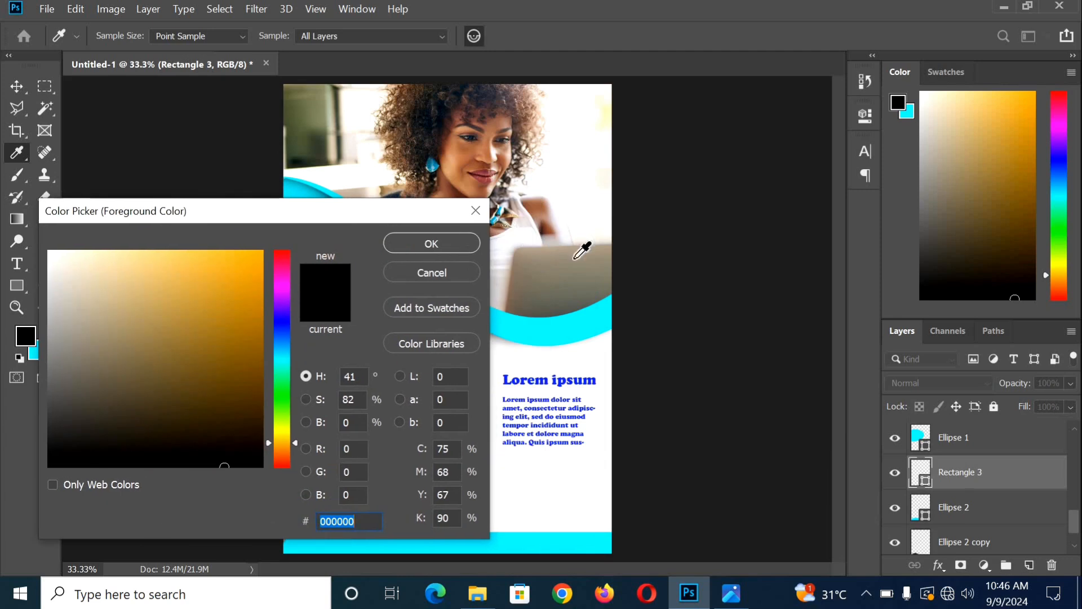
{"action": "left_click", "coordinate": [575, 258]}
{"action": "left_click", "coordinate": [428, 243]}
{"action": "key", "text": "v"}
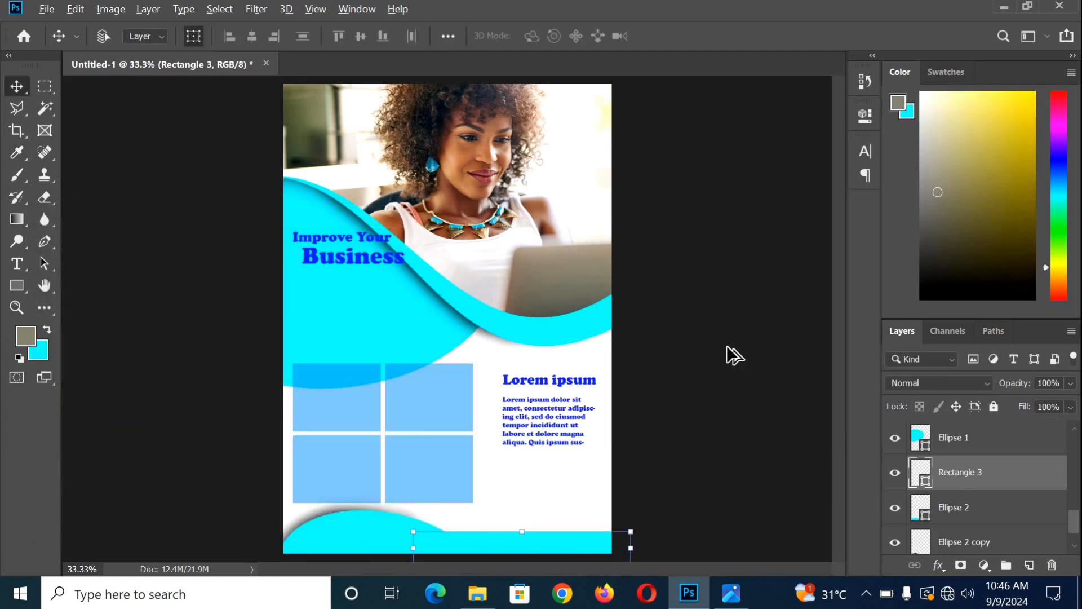
{"action": "key", "text": "alt+BackSpace"}
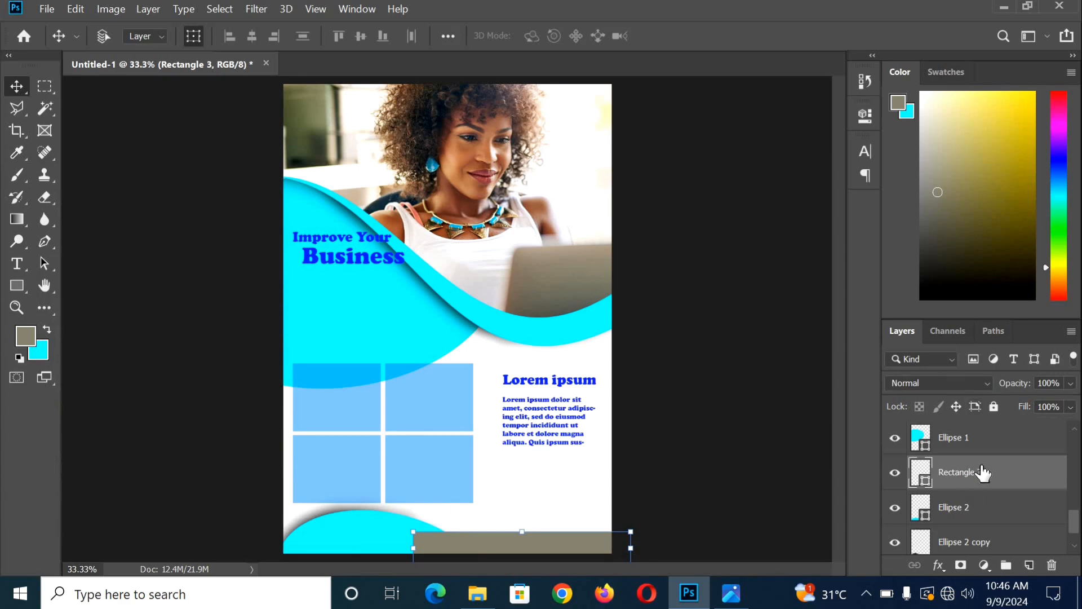
Move the Rectangle 3 layer directly above the Background layer, behind the footer ellipse and its shadow, and compare with the reference flyer.
{"action": "left_click_drag", "start_coordinate": [986, 473], "coordinate": [991, 527]}
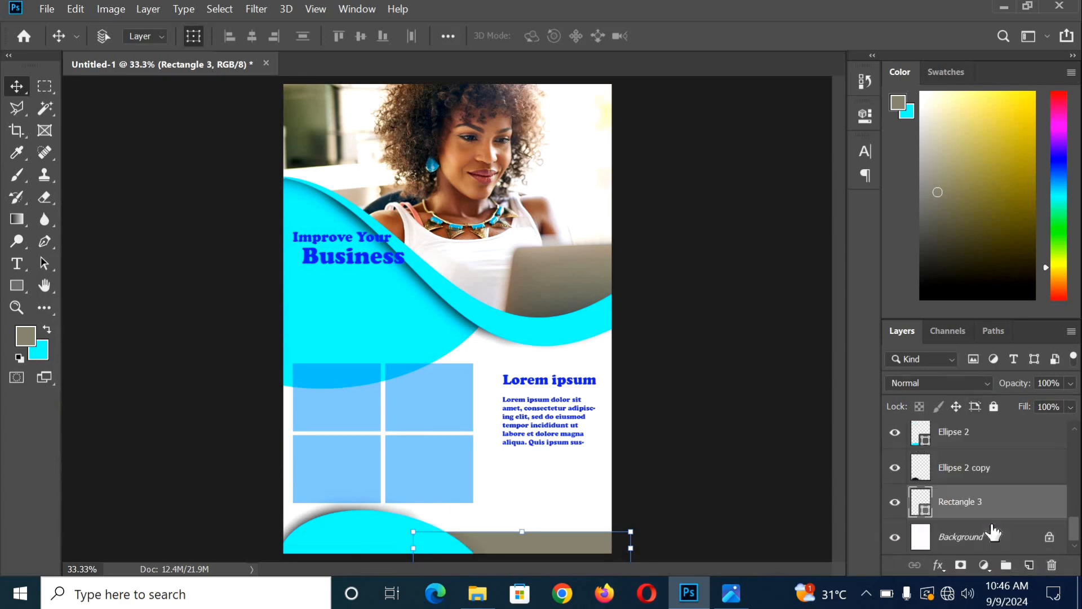
{"action": "left_click", "coordinate": [730, 597]}
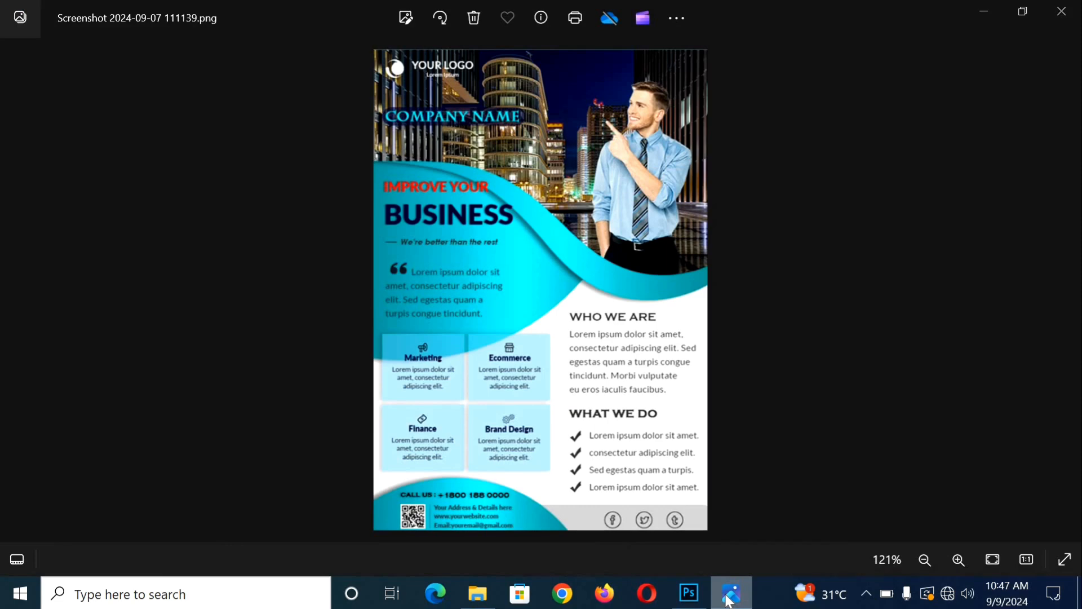
{"action": "left_click", "coordinate": [729, 600]}
{"action": "left_click", "coordinate": [728, 600]}
{"action": "left_click", "coordinate": [728, 600]}
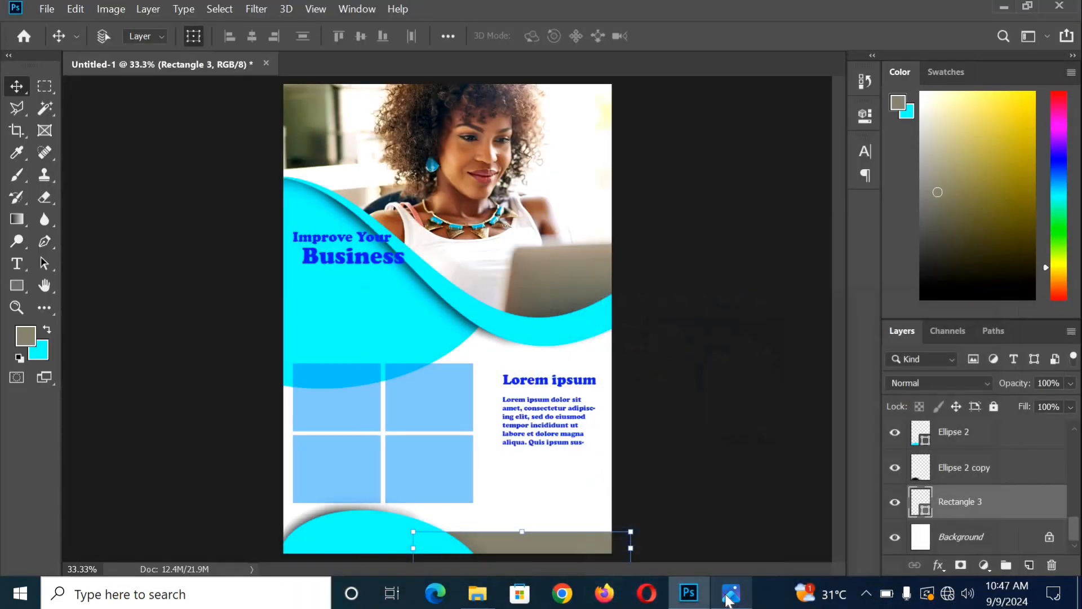
{"action": "left_click", "coordinate": [728, 598]}
{"action": "left_click", "coordinate": [728, 599]}
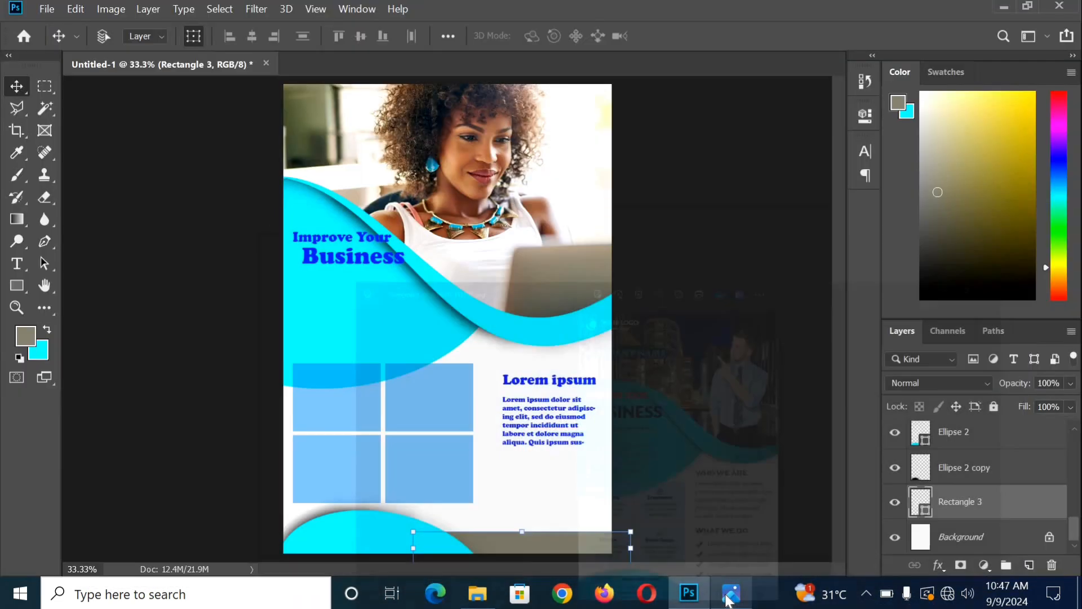
Refill the footer strip with a lighter shade of the same grey and compare it with the reference flyer.
{"action": "key", "text": "i"}
{"action": "left_click", "coordinate": [27, 337]}
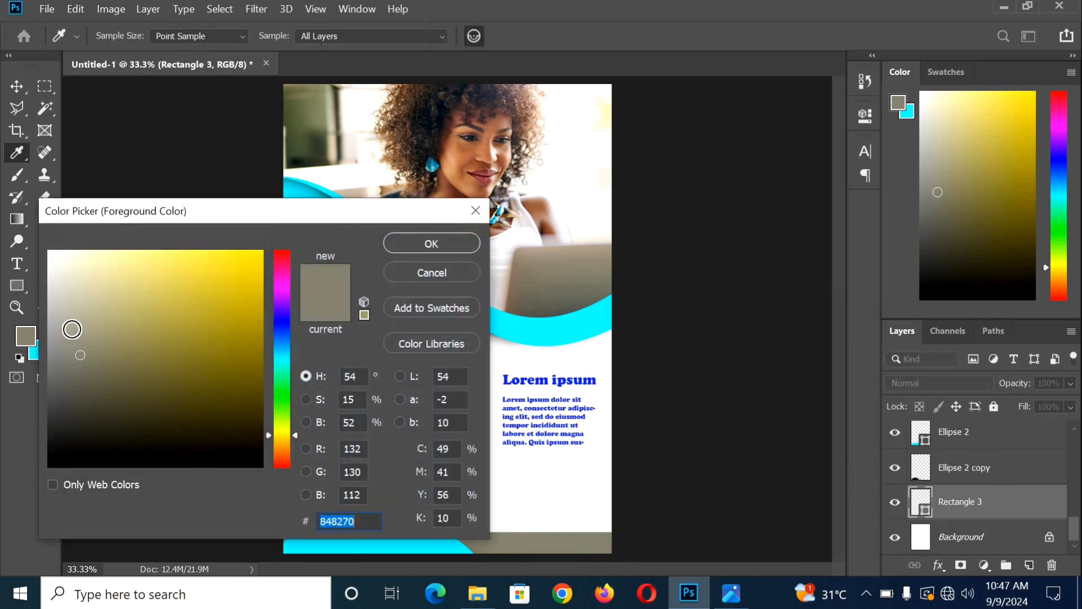
{"action": "left_click", "coordinate": [70, 332]}
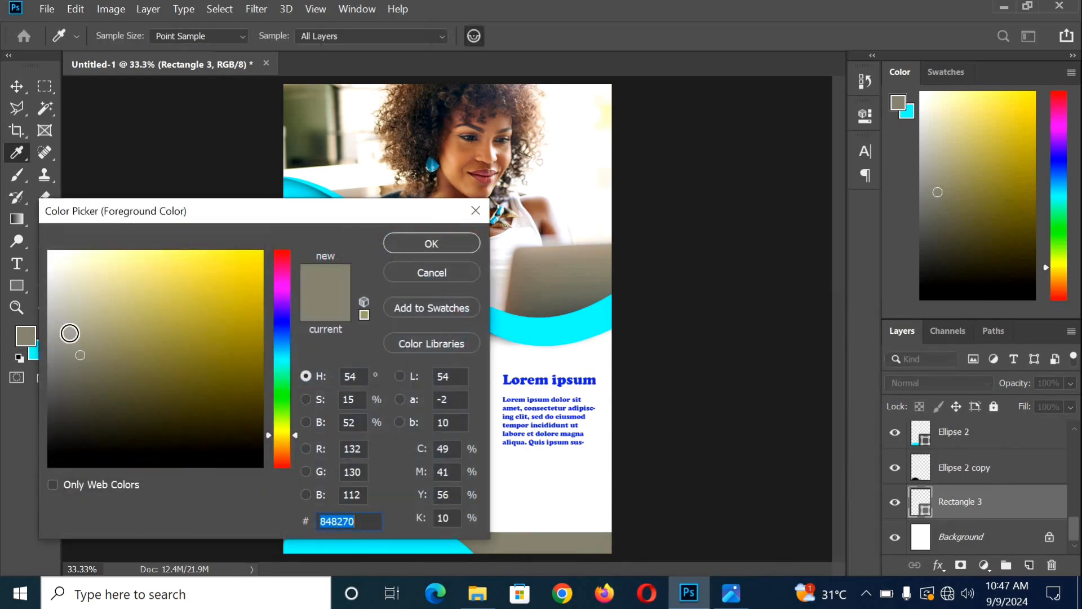
{"action": "left_click", "coordinate": [442, 246]}
{"action": "key", "text": "v"}
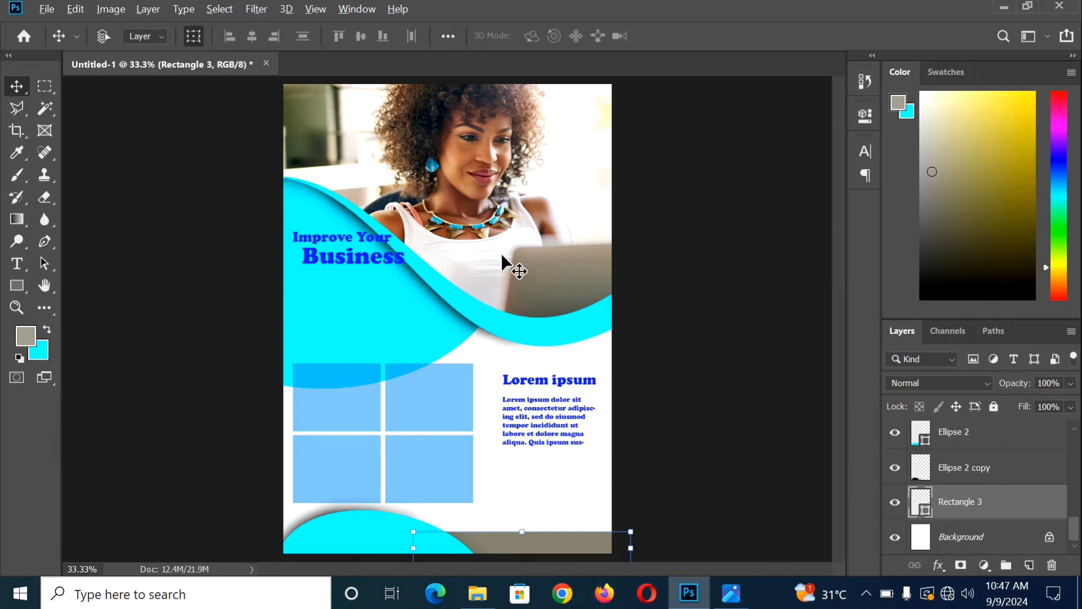
{"action": "left_click", "coordinate": [730, 592]}
{"action": "left_click", "coordinate": [731, 592]}
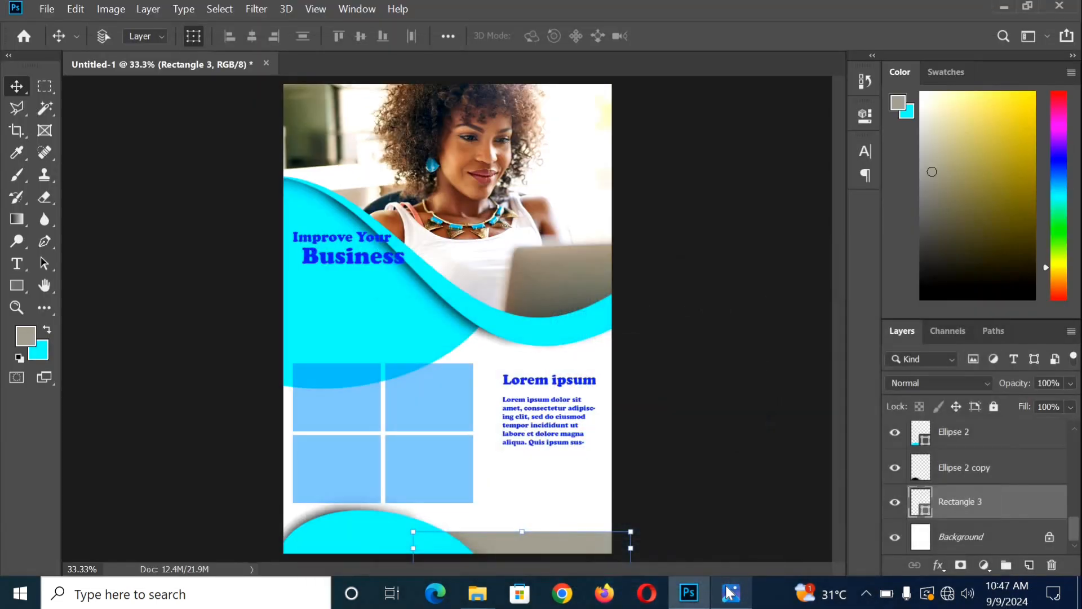
{"action": "left_click", "coordinate": [731, 592]}
{"action": "left_click", "coordinate": [730, 592]}
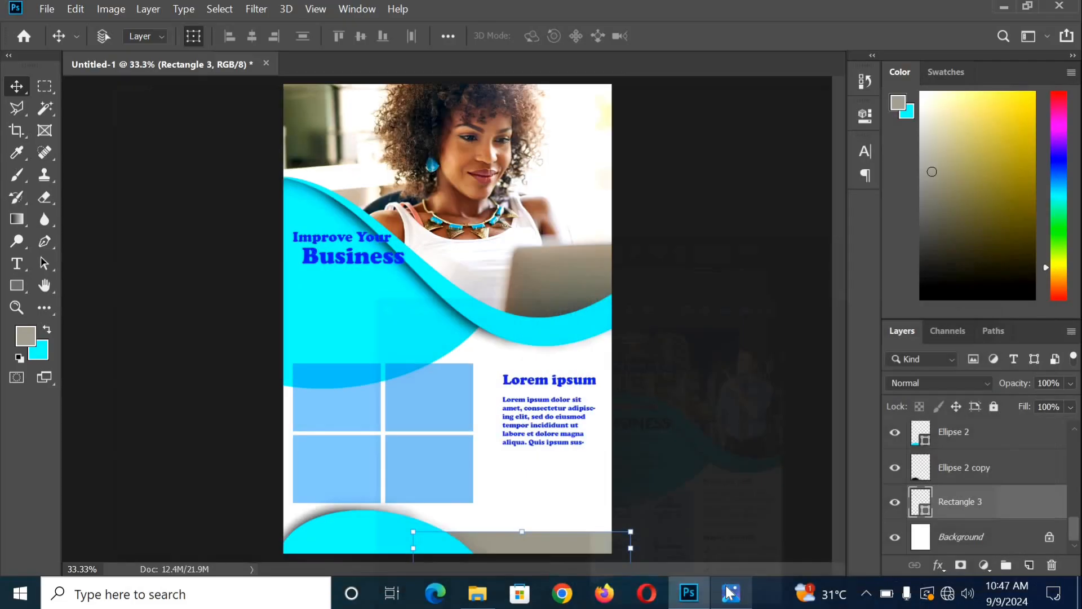